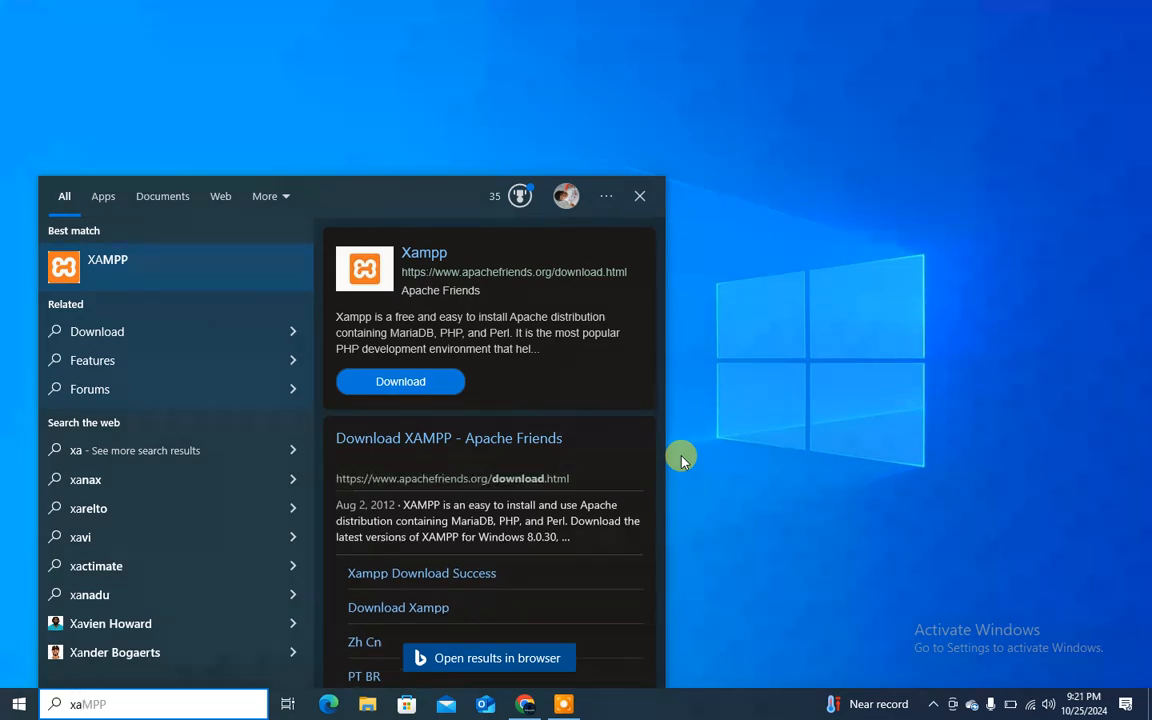
Start the 64-bit XAMPP 8.0.30 download for Windows from Apache Friends and the latest version's download from SourceForge
click(682, 460)
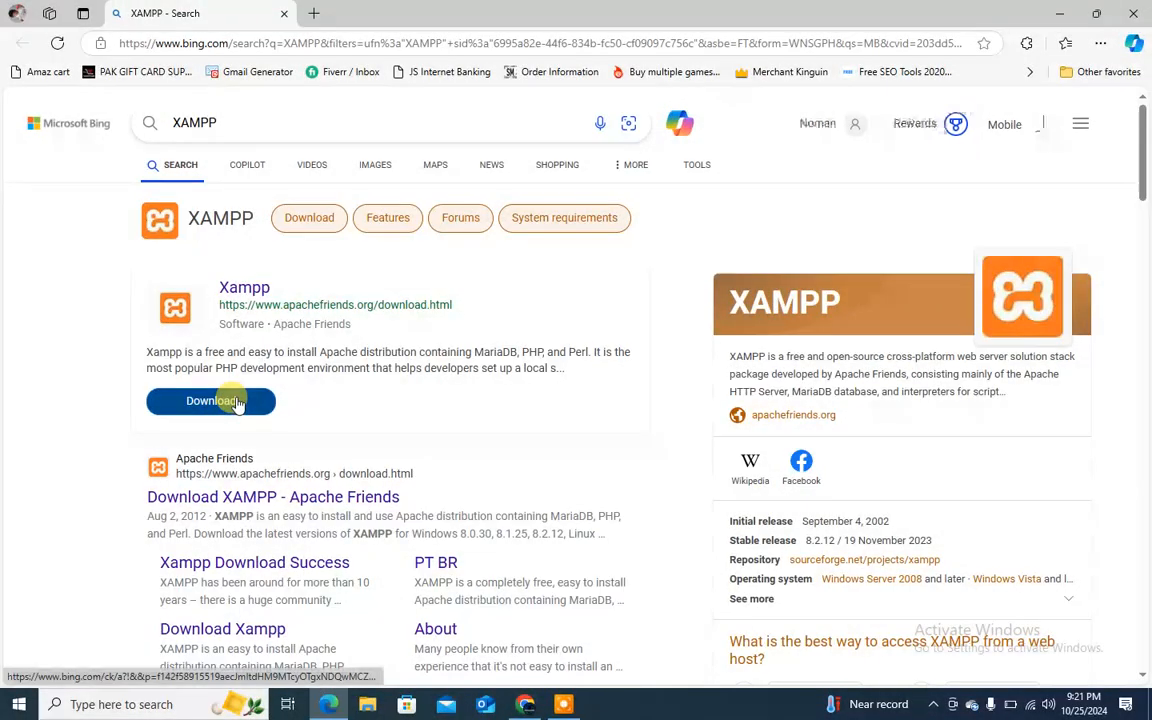
click(235, 401)
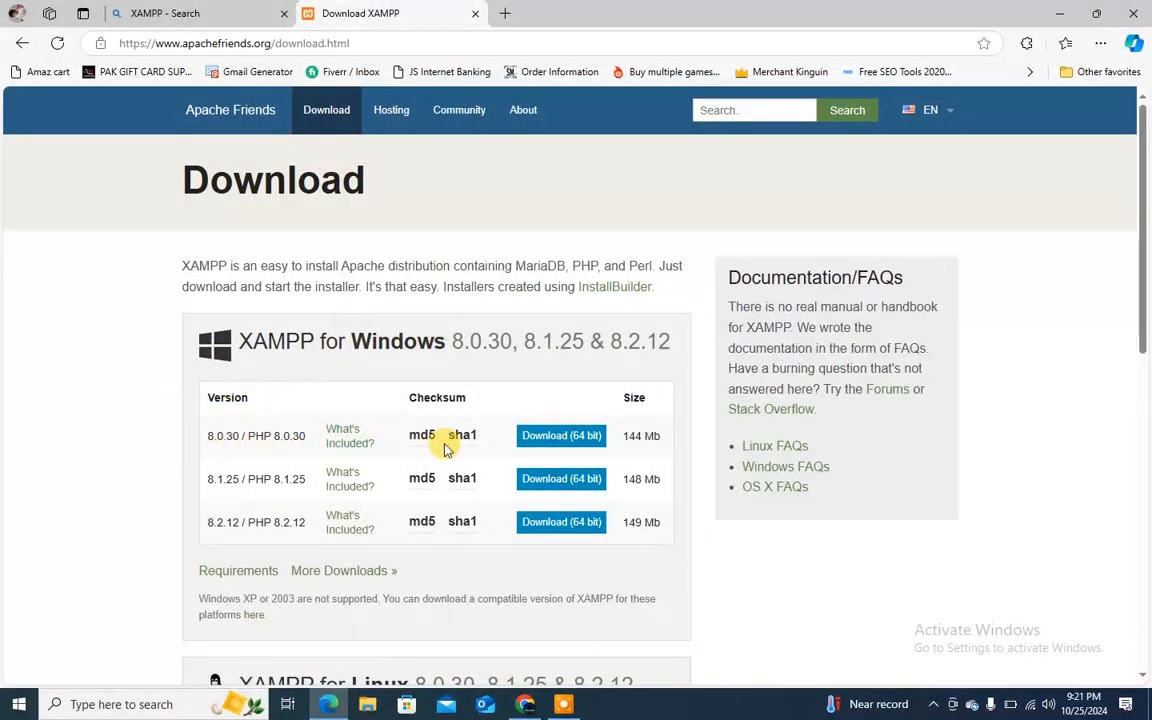
click(554, 437)
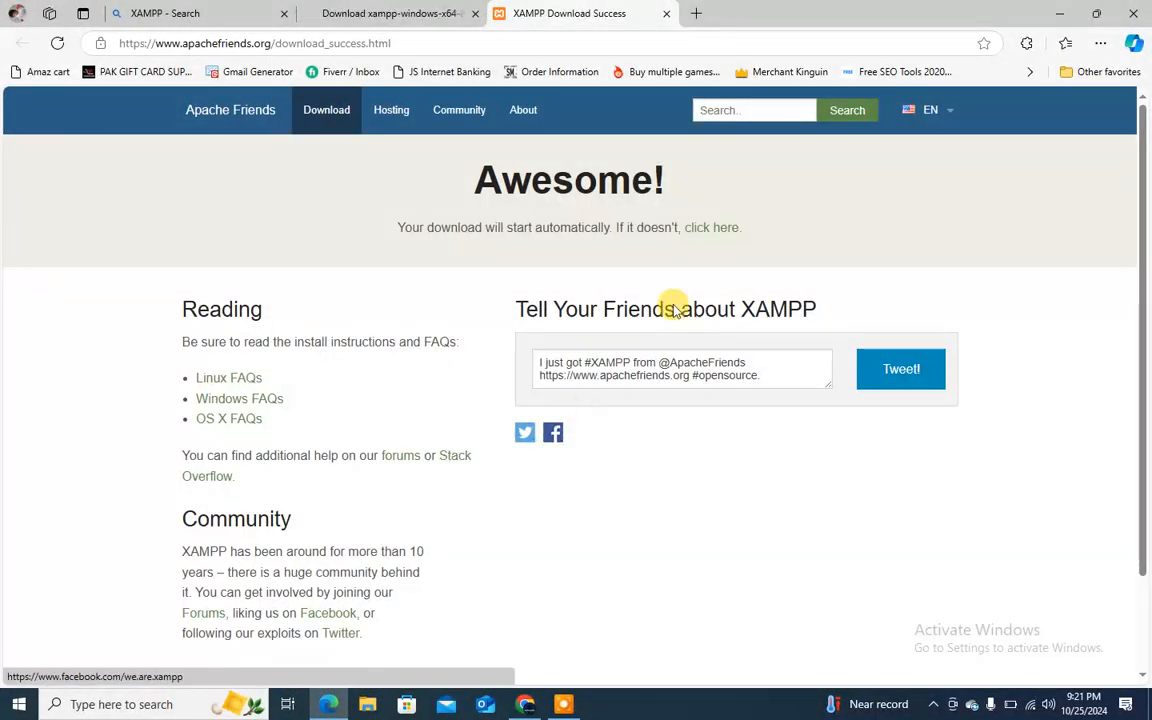
click(713, 229)
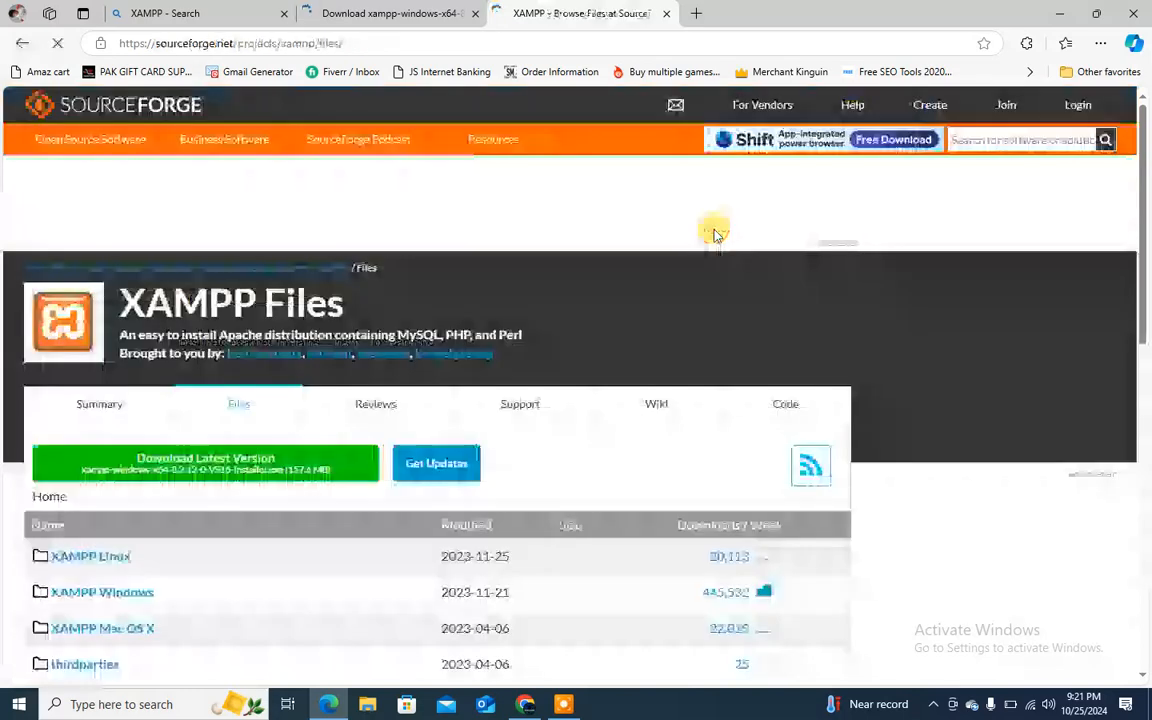
click(183, 464)
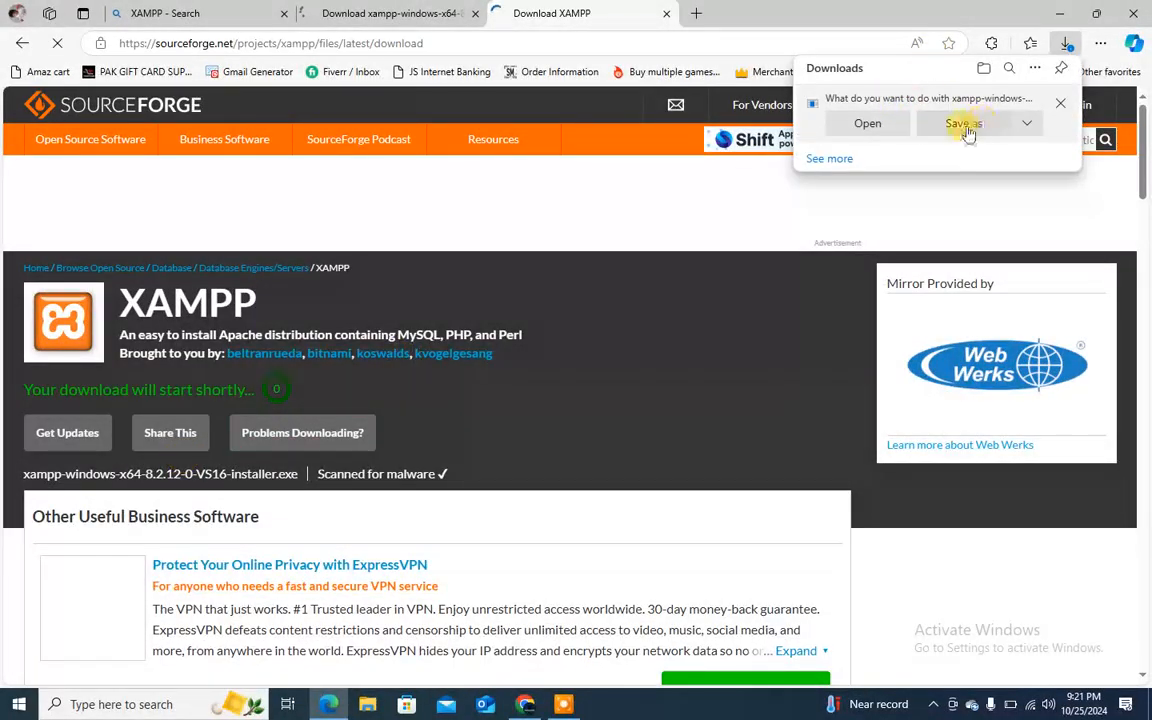
Save the installer in Downloads as xampp-windows-x64-8.0.30-0-VS16-installer, and choose to open the 8.2.12 installer download
click(965, 126)
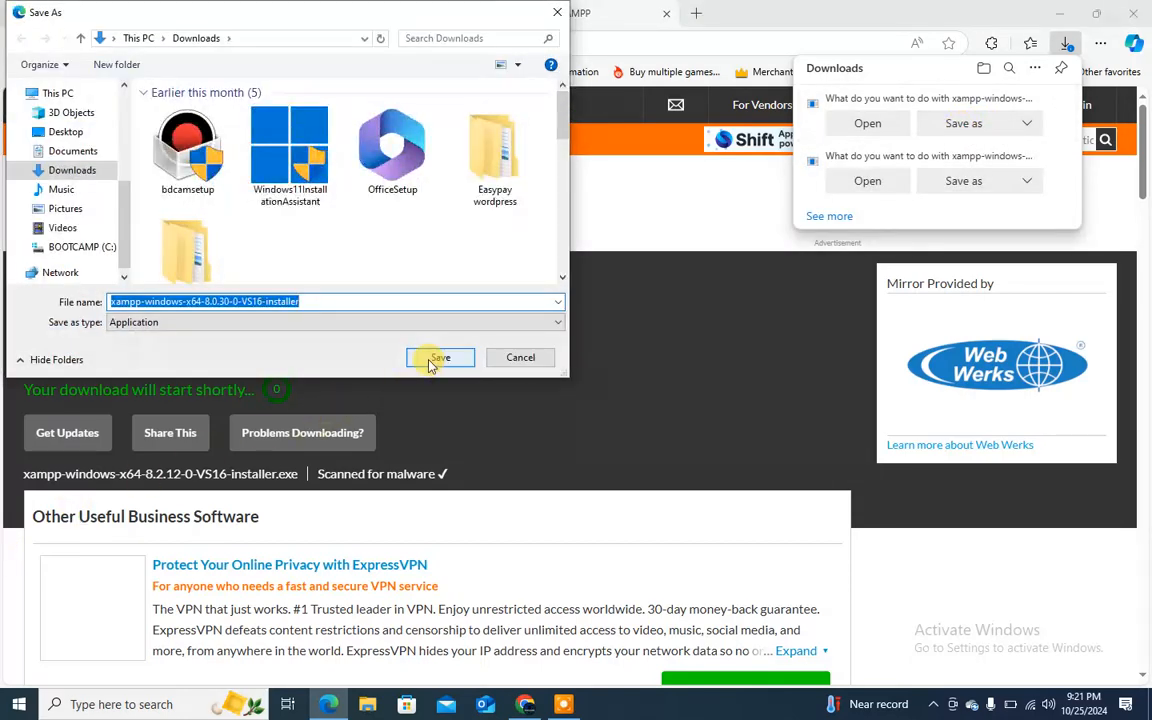
click(430, 302)
key(Left)
key(Left)
key(Left)
key(Left)
key(Left)
key(Left)
key(Left)
key(Left)
key(Left)
key(Left)
key(Left)
key(Left)
key(Left)
key(Left)
key(Left)
key(Left)
key(Left)
key(Left)
key(Left)
key(Left)
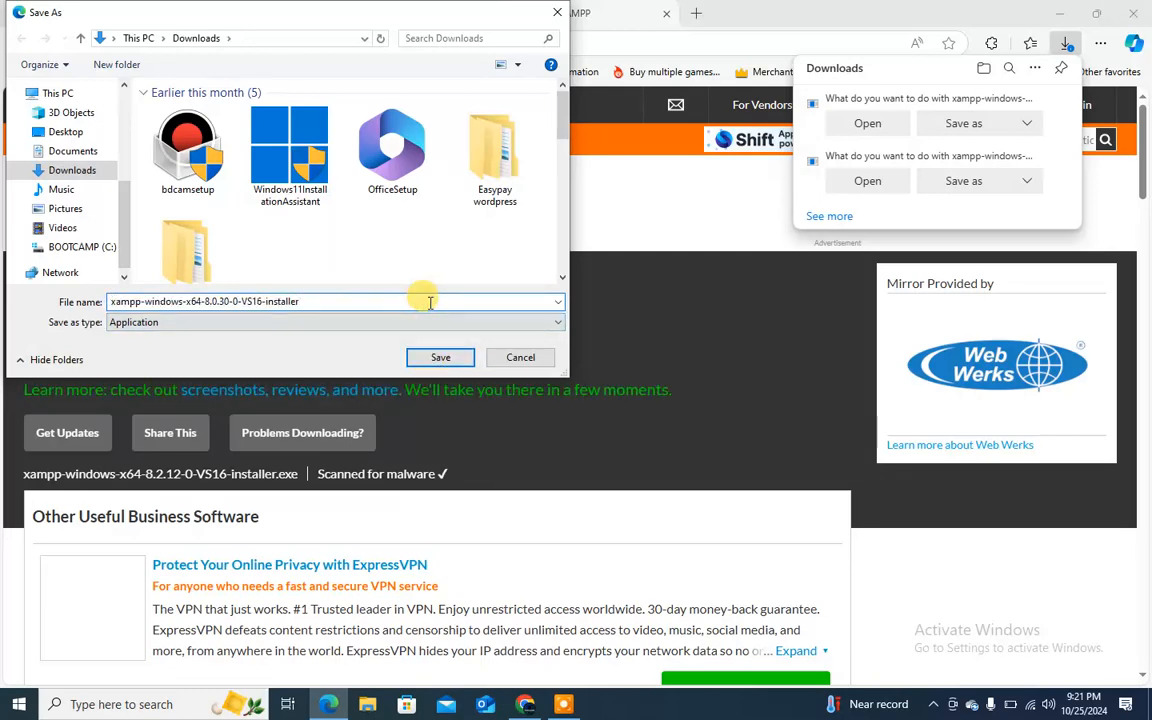
key(Return)
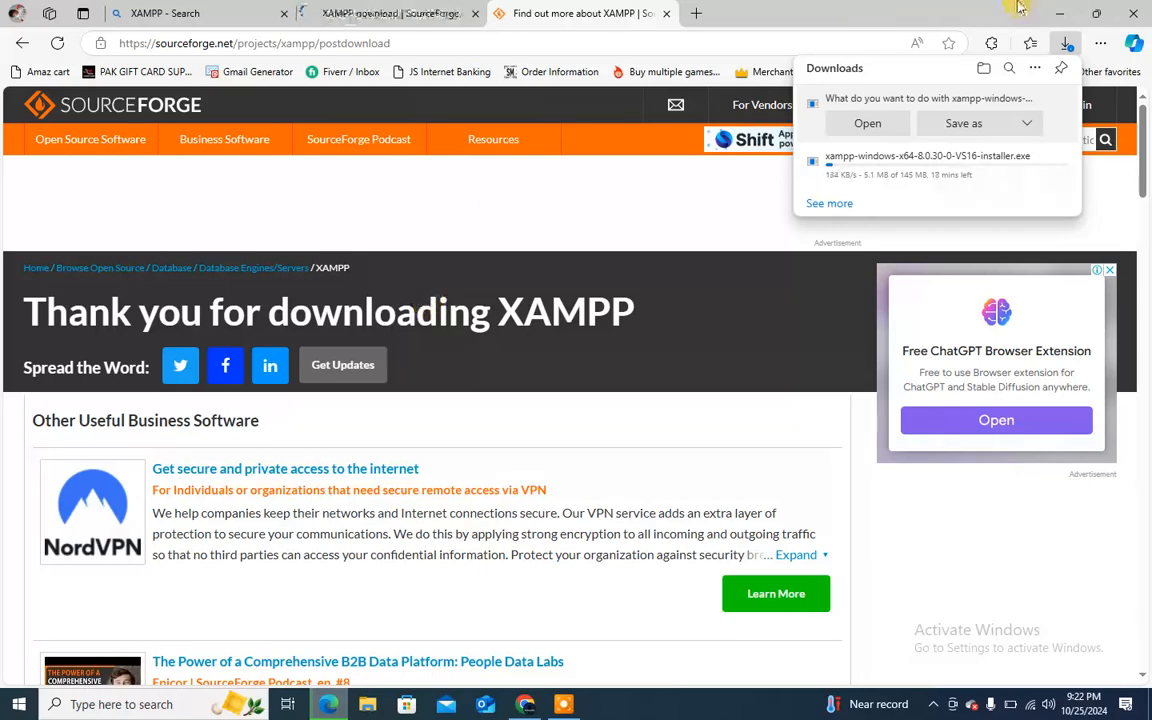
click(863, 123)
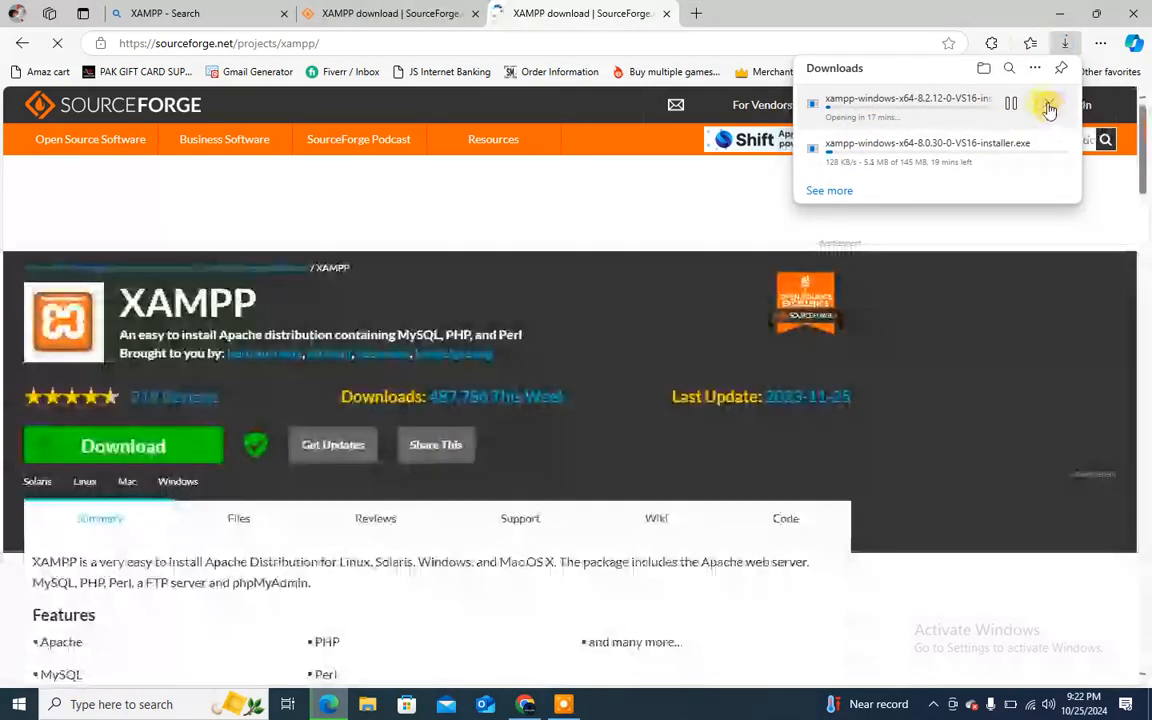
click(663, 342)
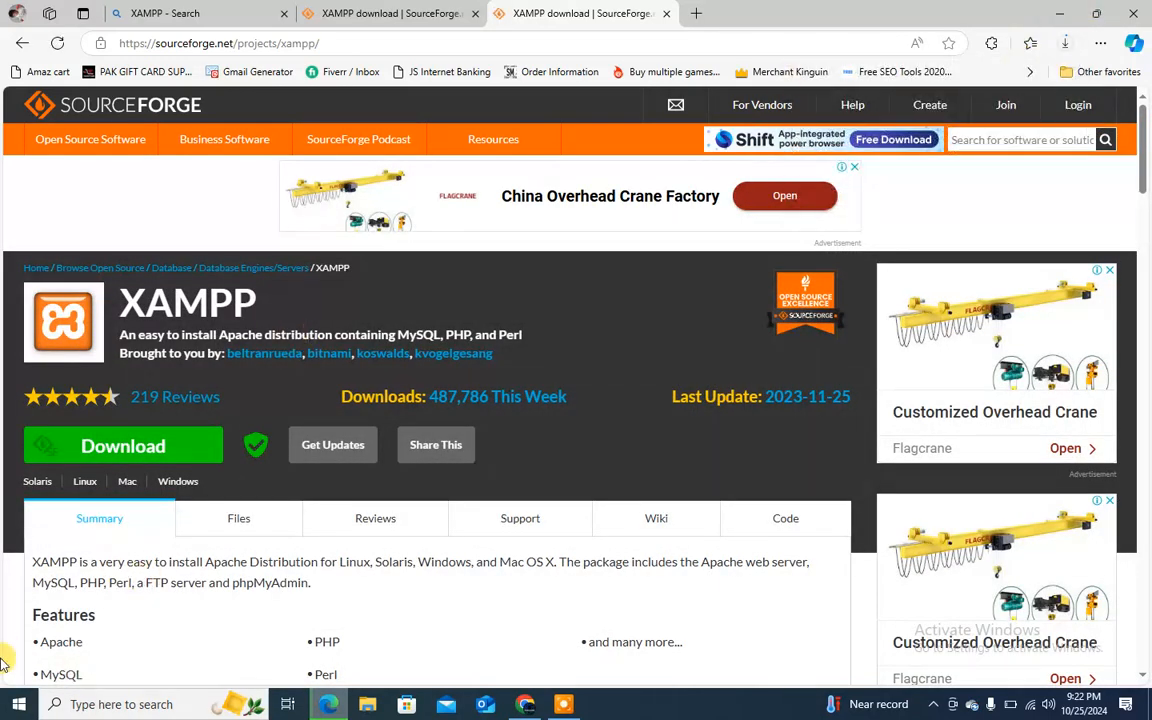
Search Windows for the XAMPP installer with "xa", then with "x" among documents and apps
click(4, 704)
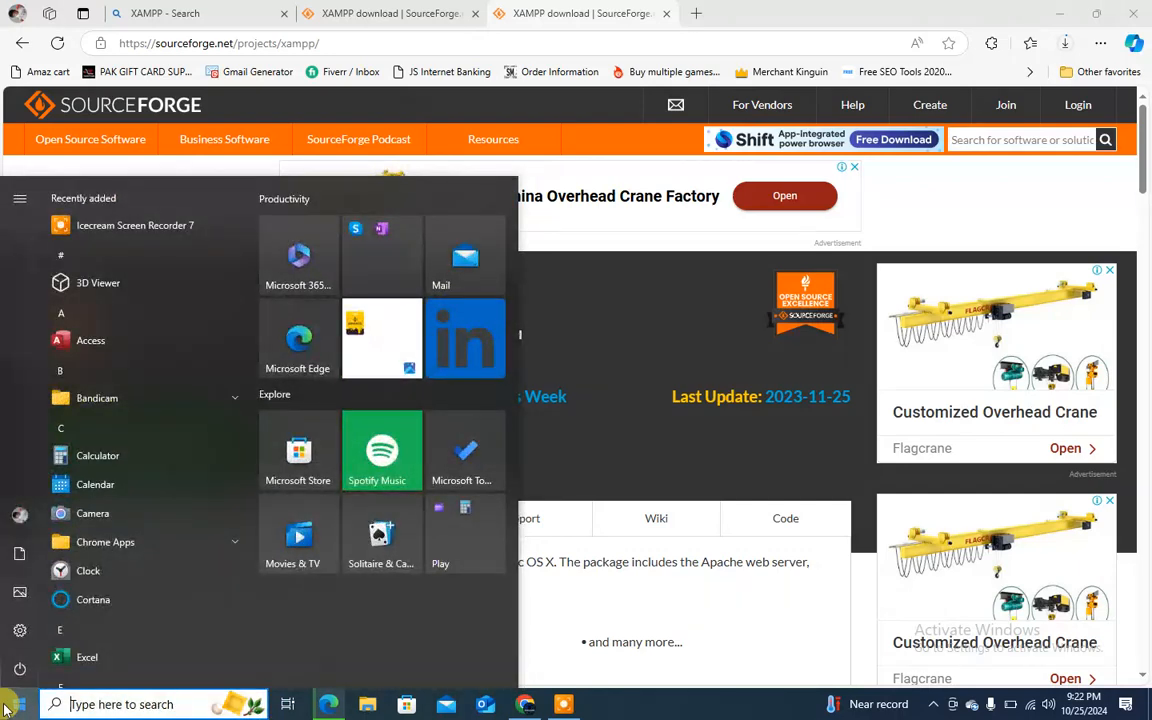
text(xa)
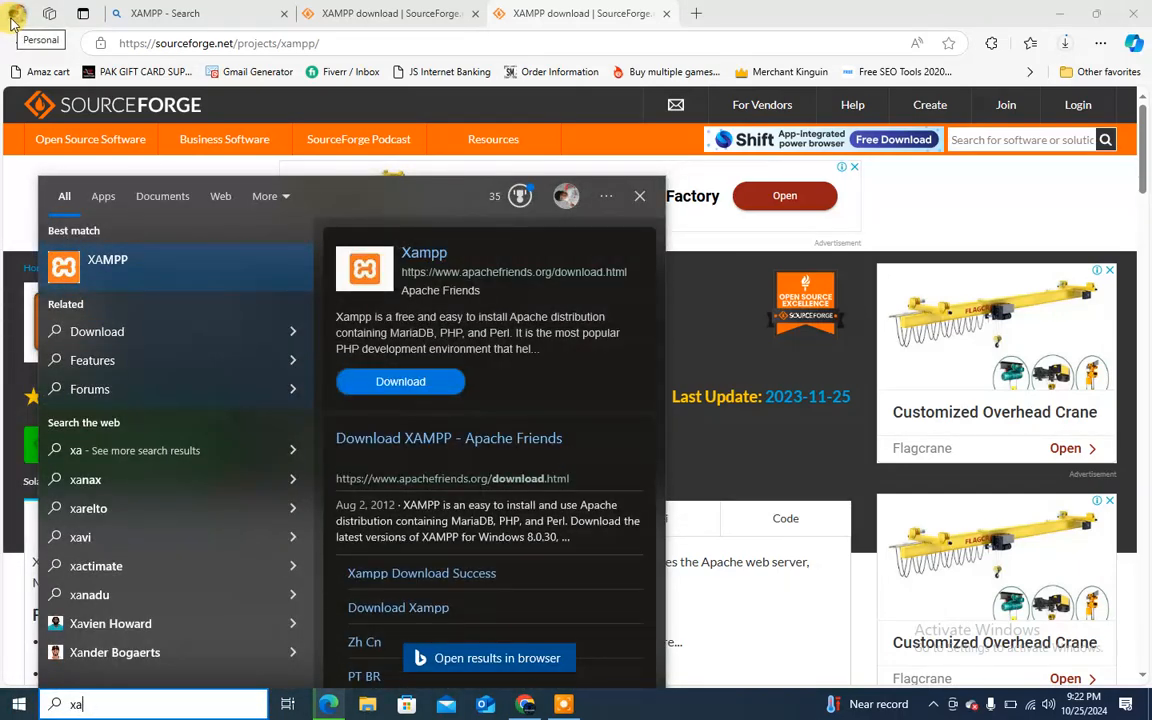
key(BackSpace)
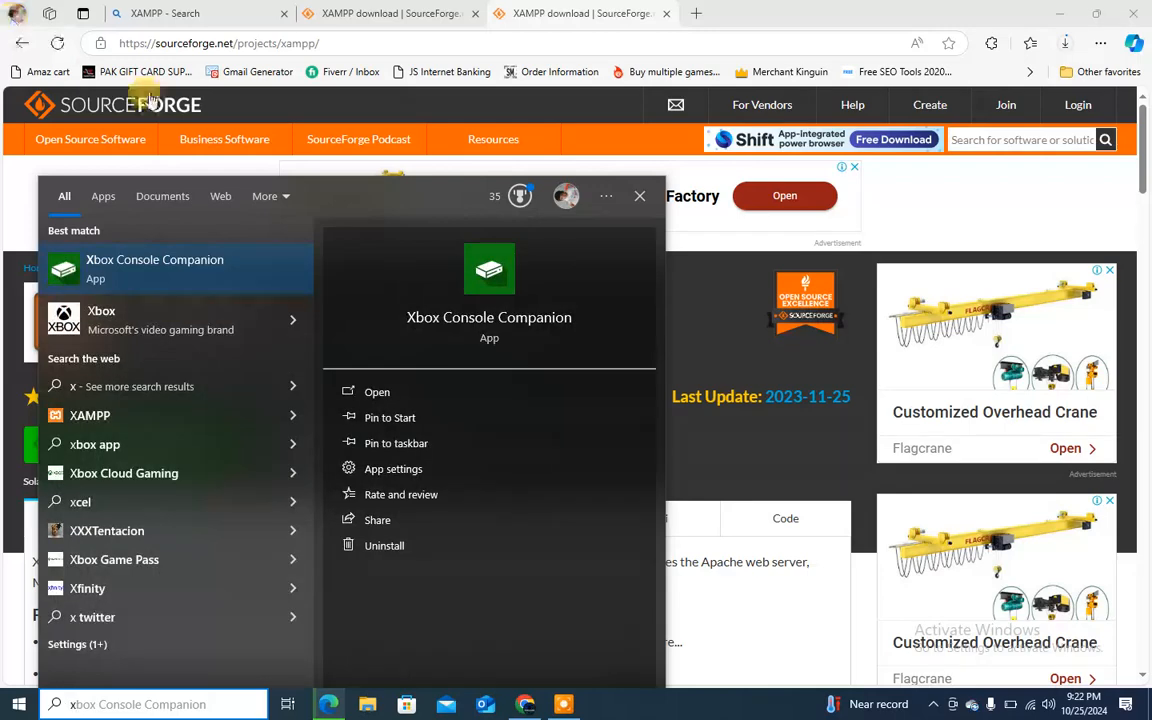
click(166, 197)
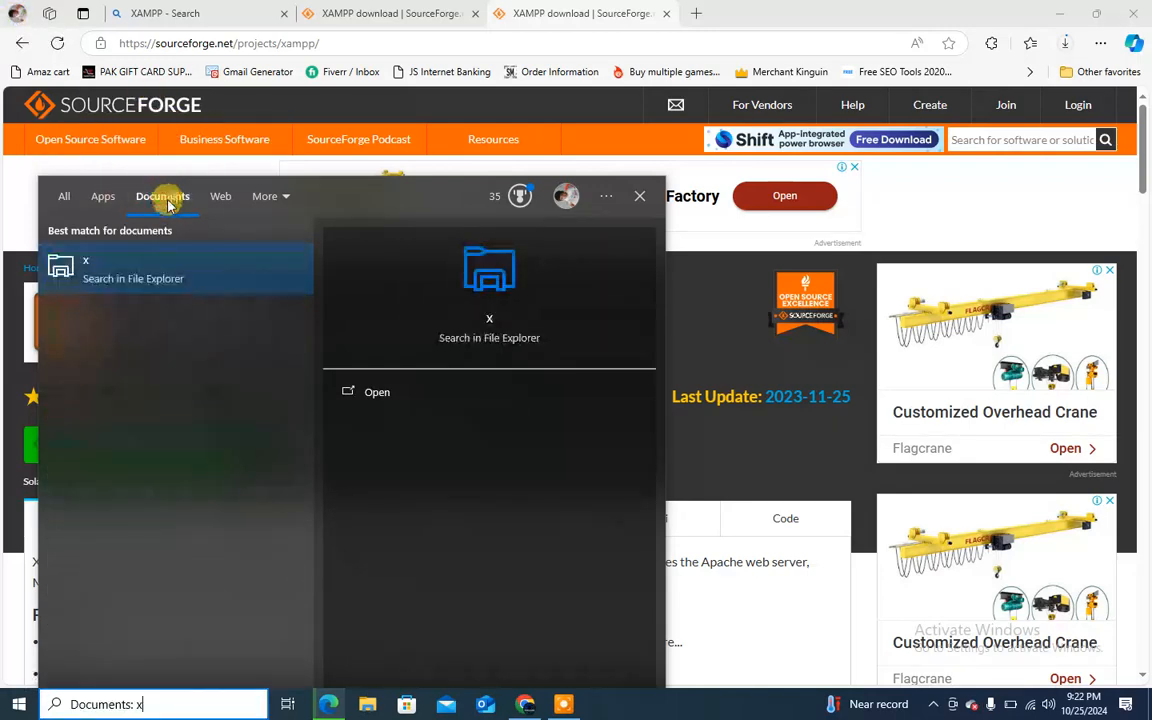
click(110, 196)
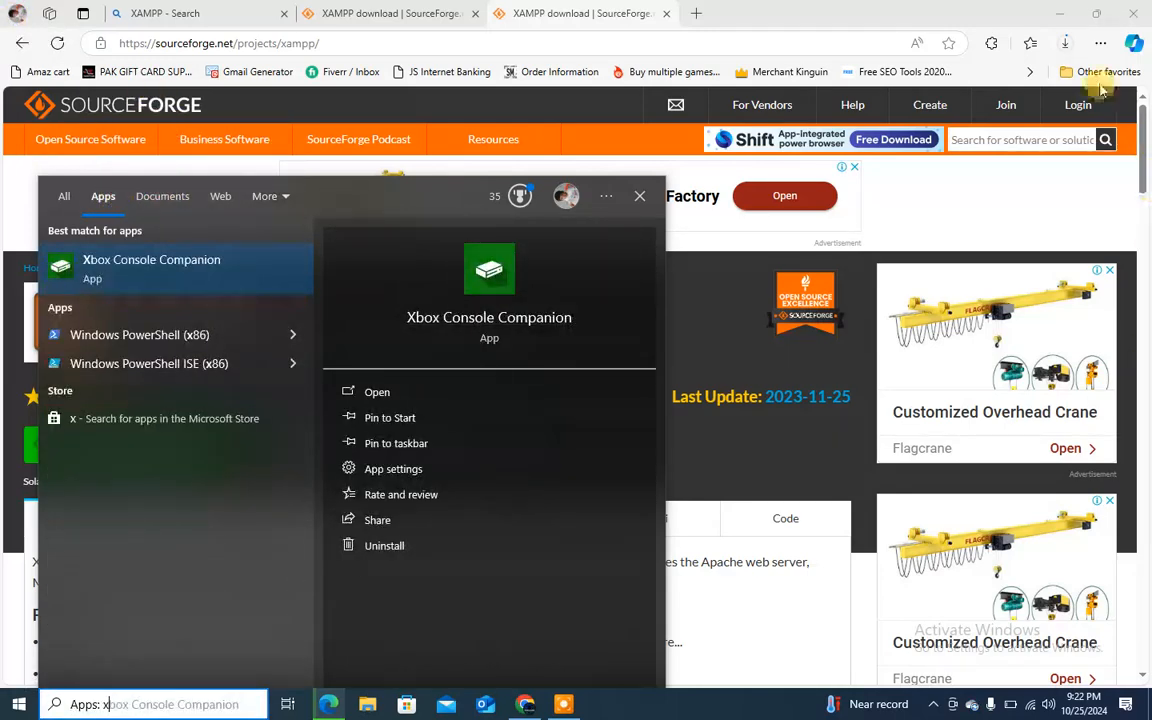
Minimize the browser, run the xampp-windows-x64-8.2.12-0-VS16 installer from the Desktop folder in File Explorer, and acknowledge the UAC warning
click(1059, 13)
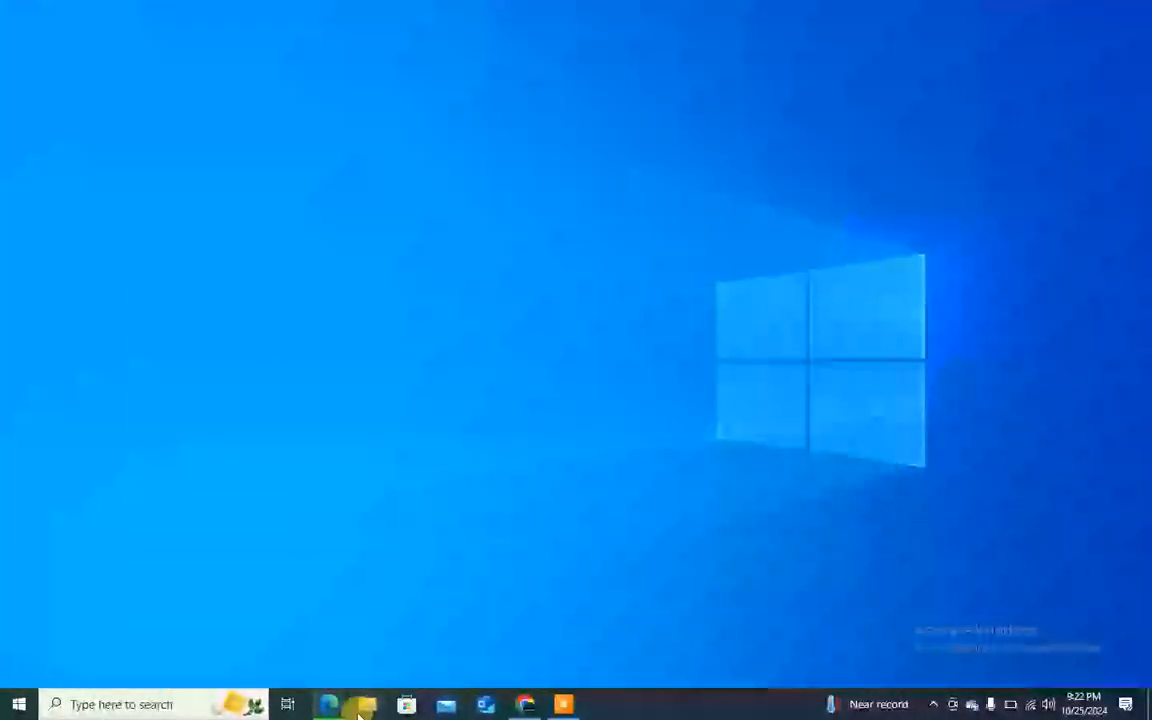
key(super+e)
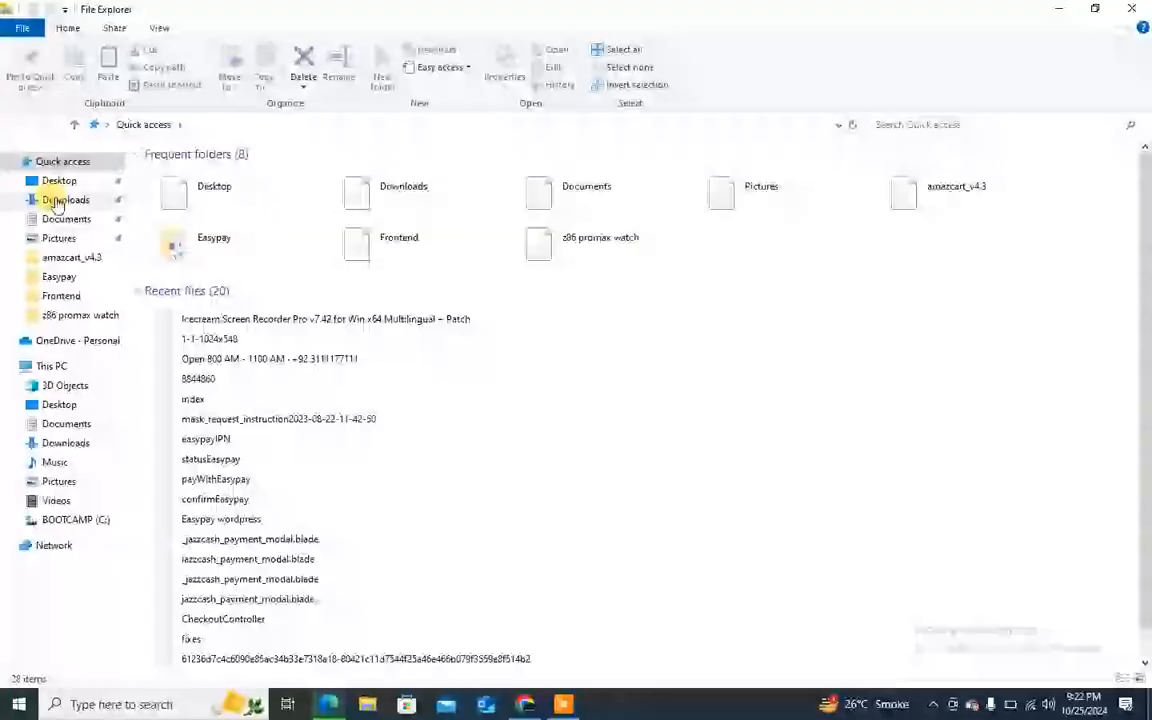
click(52, 182)
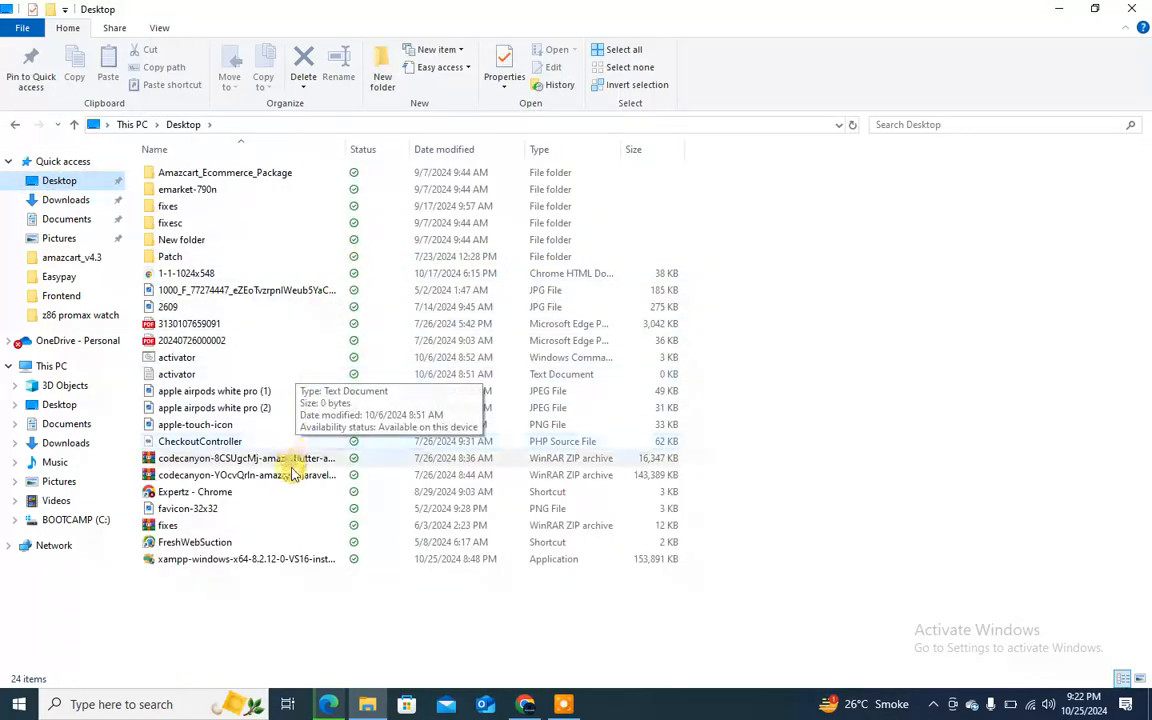
double_click(283, 562)
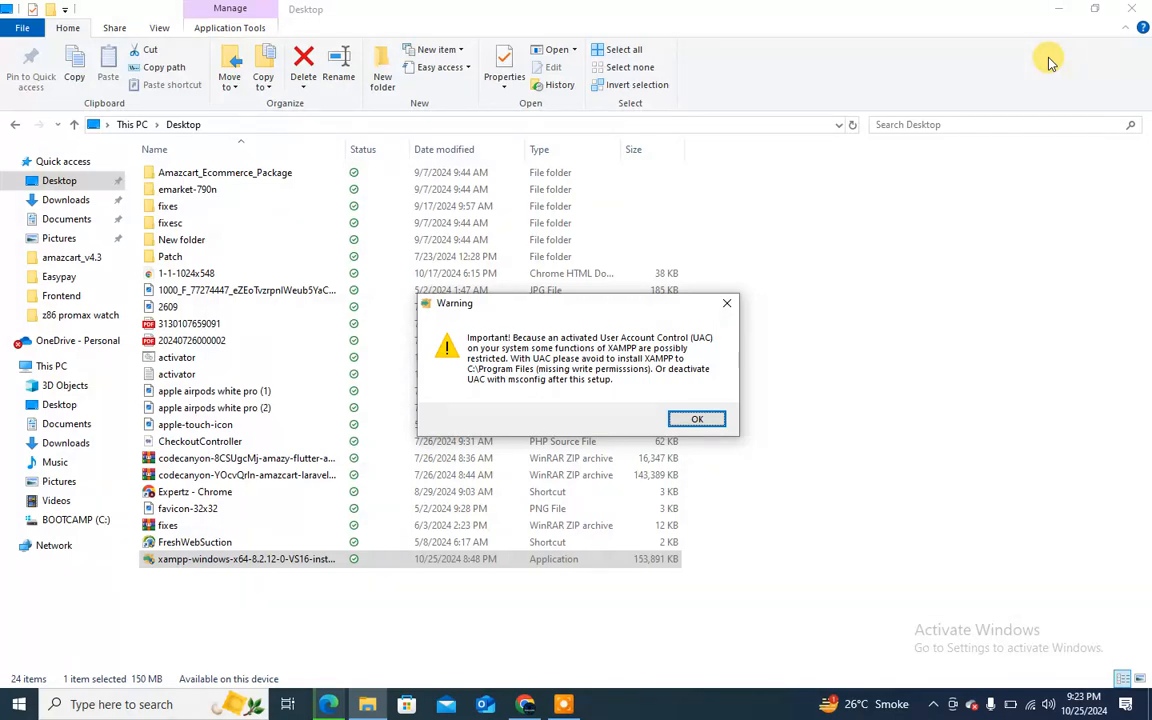
click(718, 425)
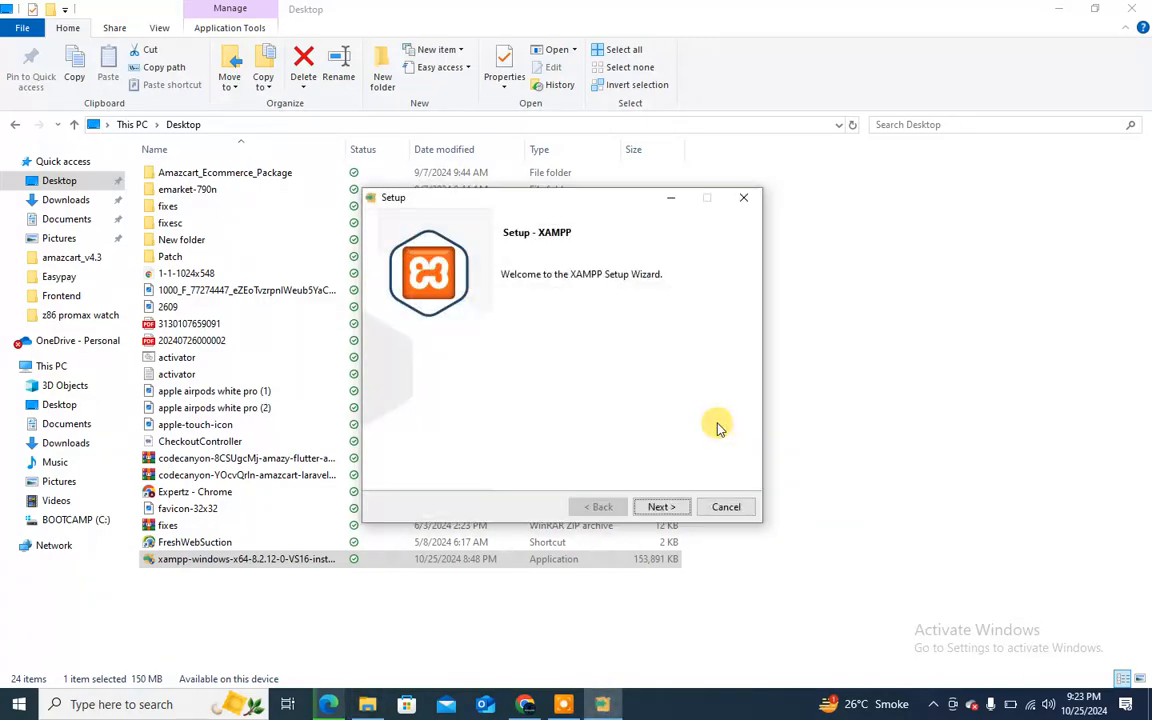
Begin installing XAMPP with all components selected, the folder C:\xampp and English as the language
click(662, 506)
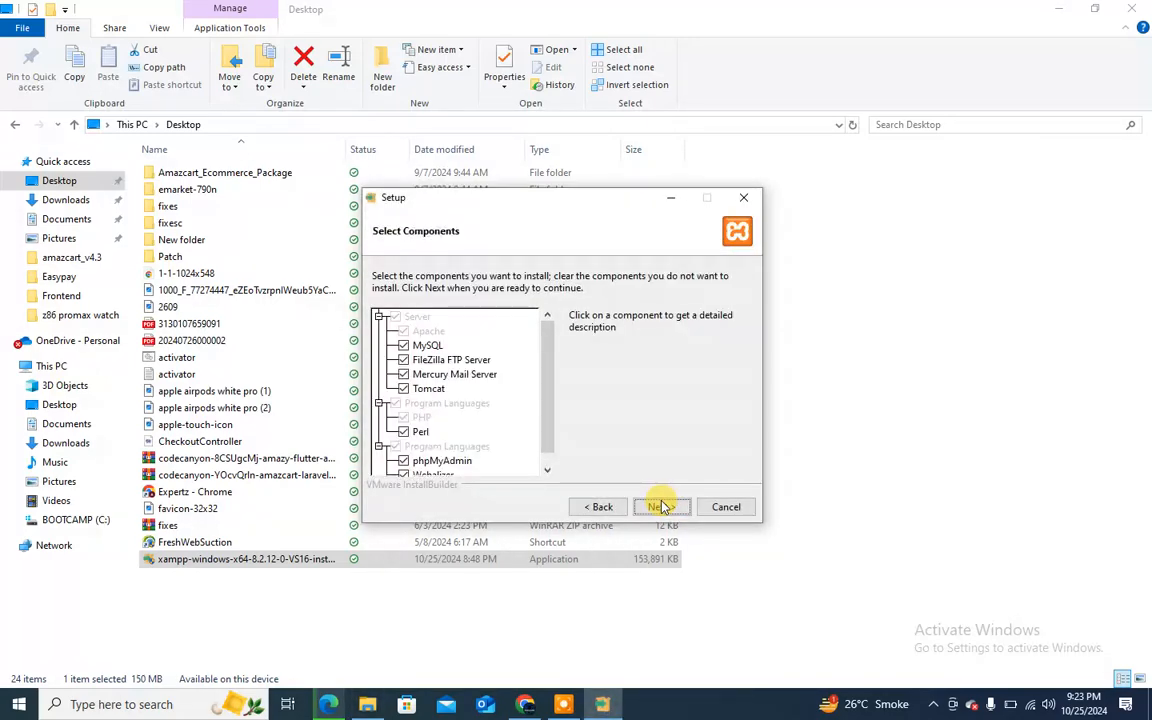
drag(549, 352, 548, 422)
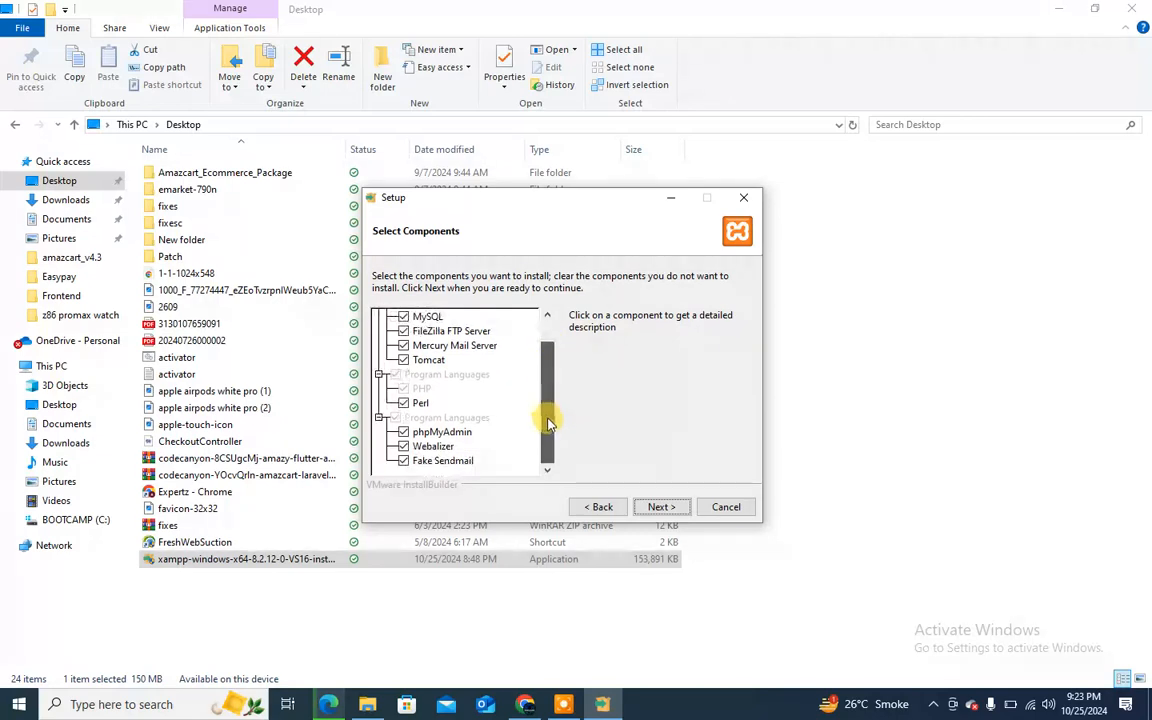
click(665, 507)
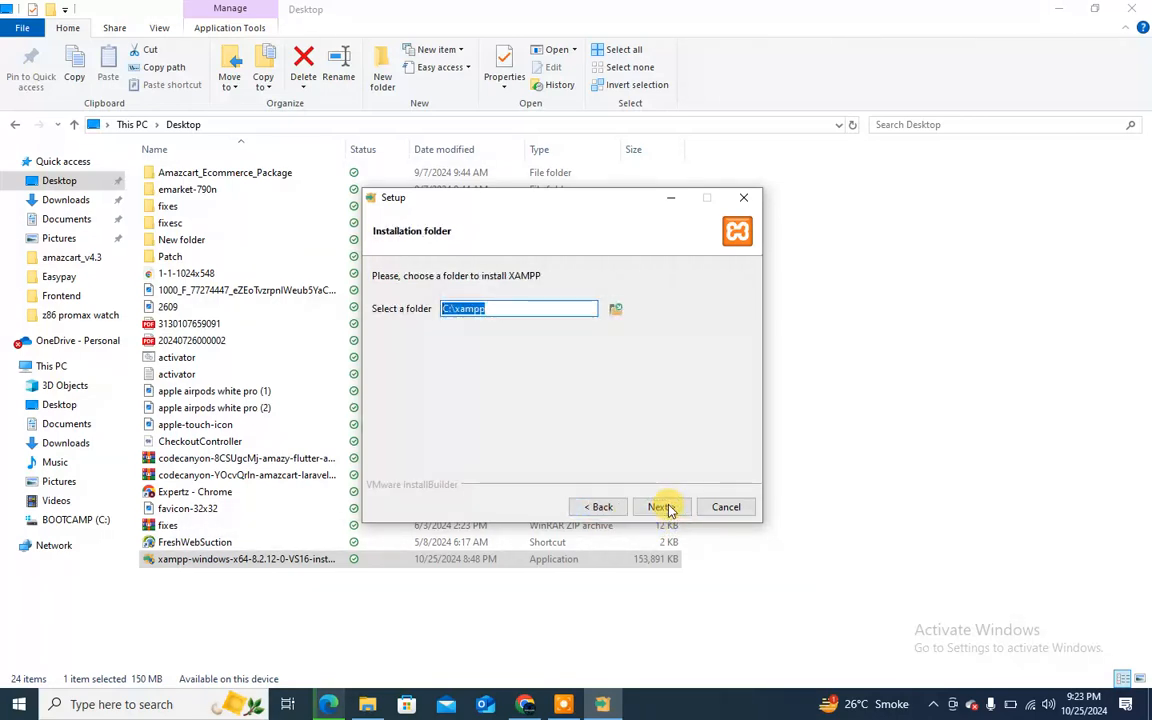
click(664, 507)
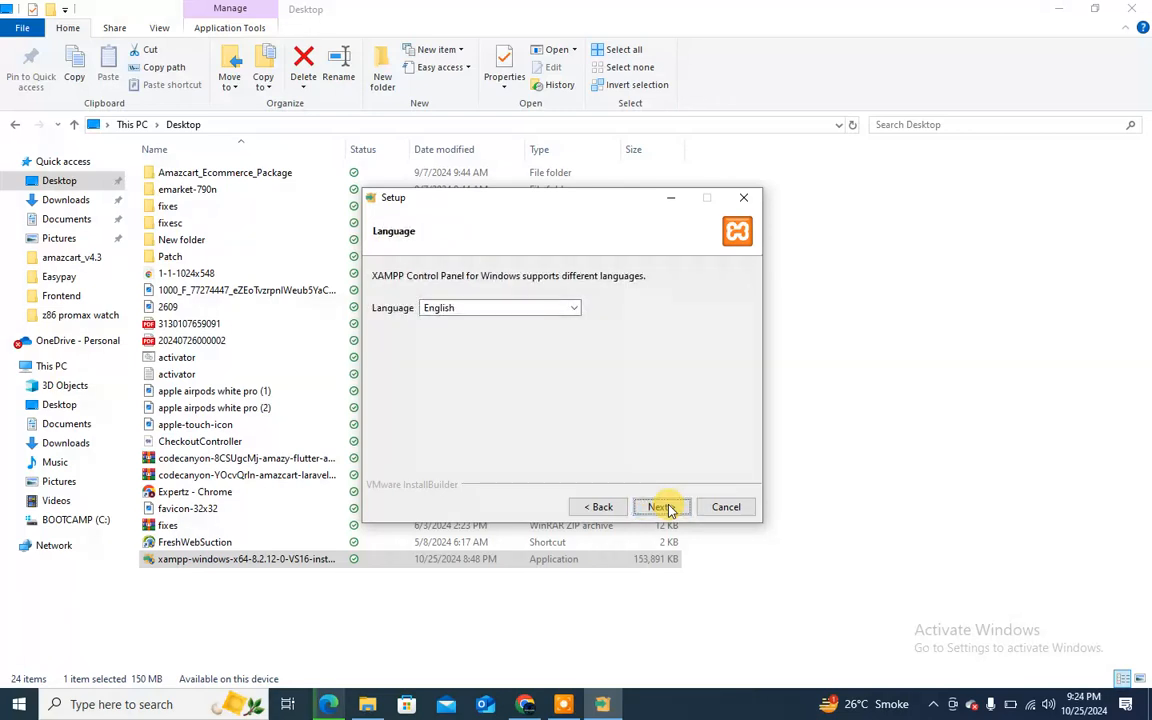
click(671, 510)
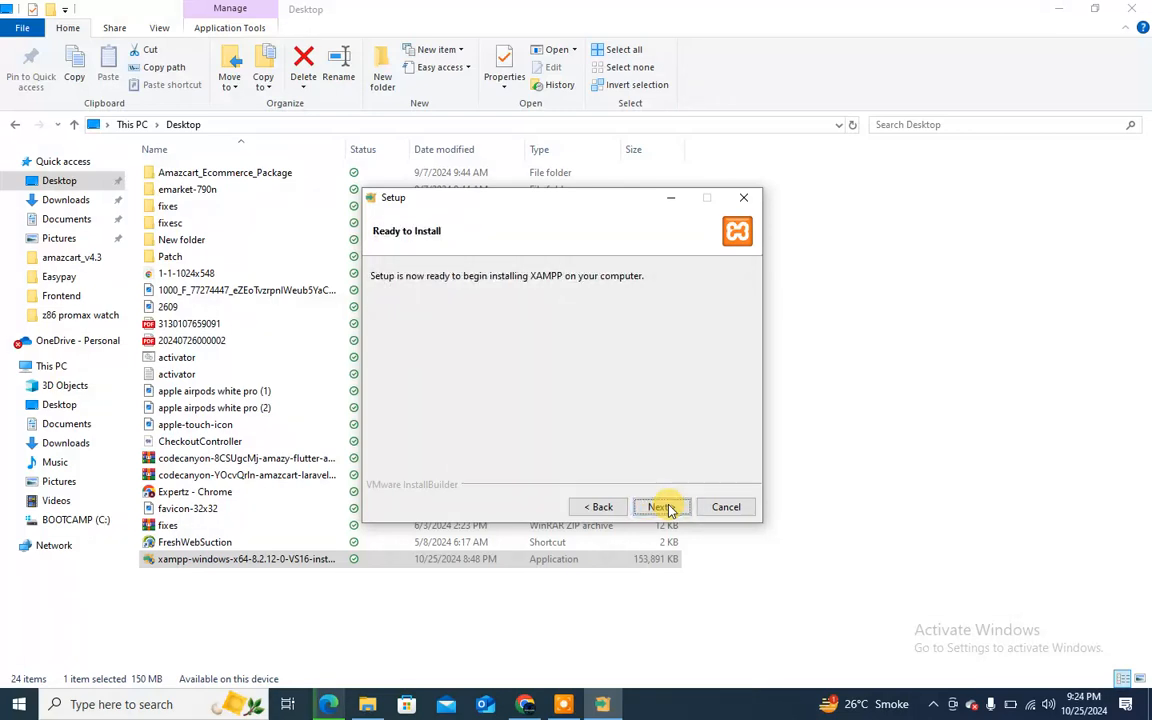
click(664, 507)
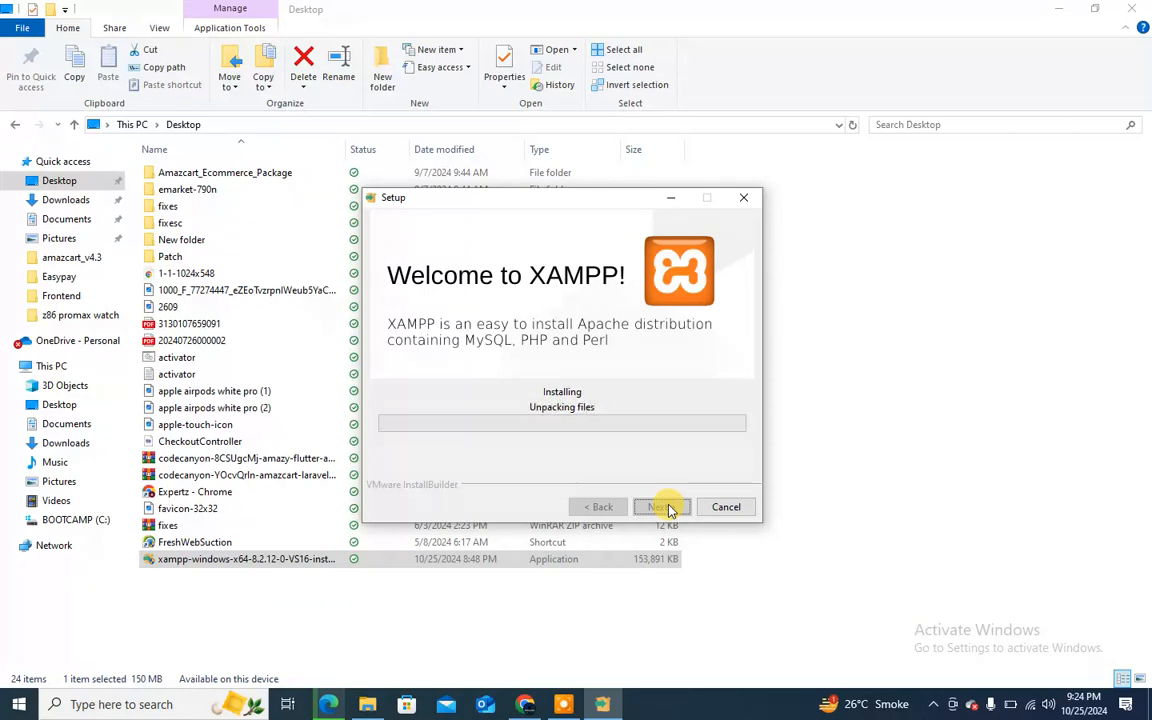
Close the File Explorer window and dismiss the low-battery notification while XAMPP installs
click(1122, 8)
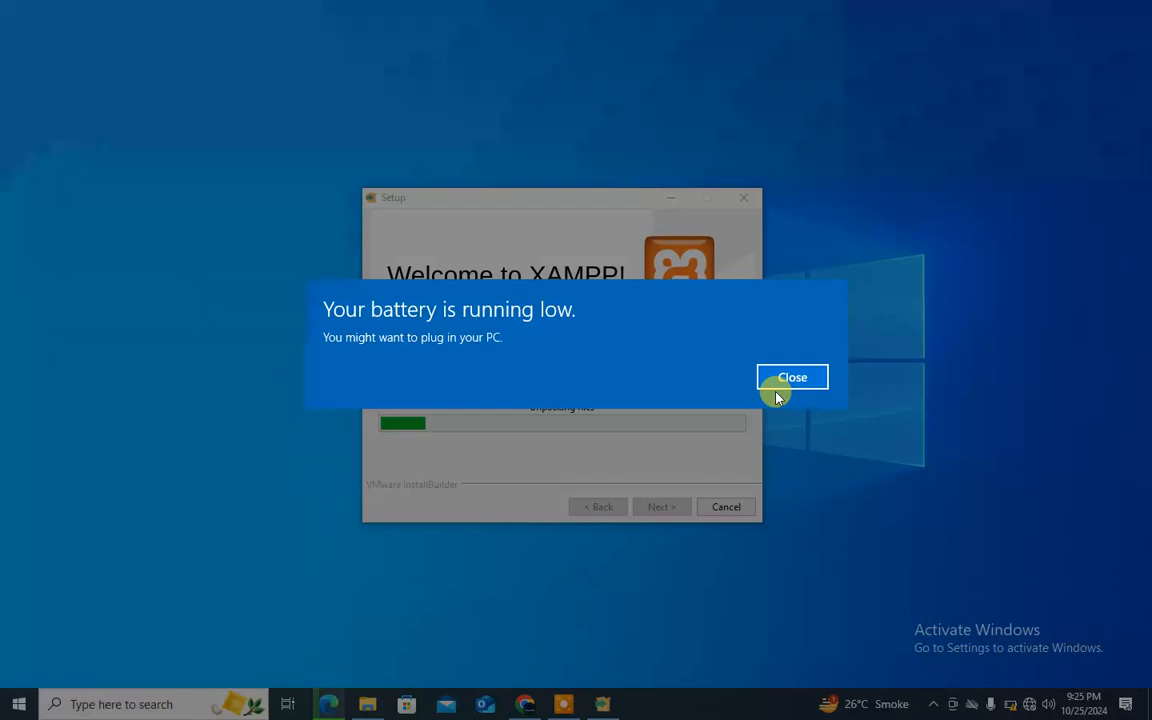
click(778, 396)
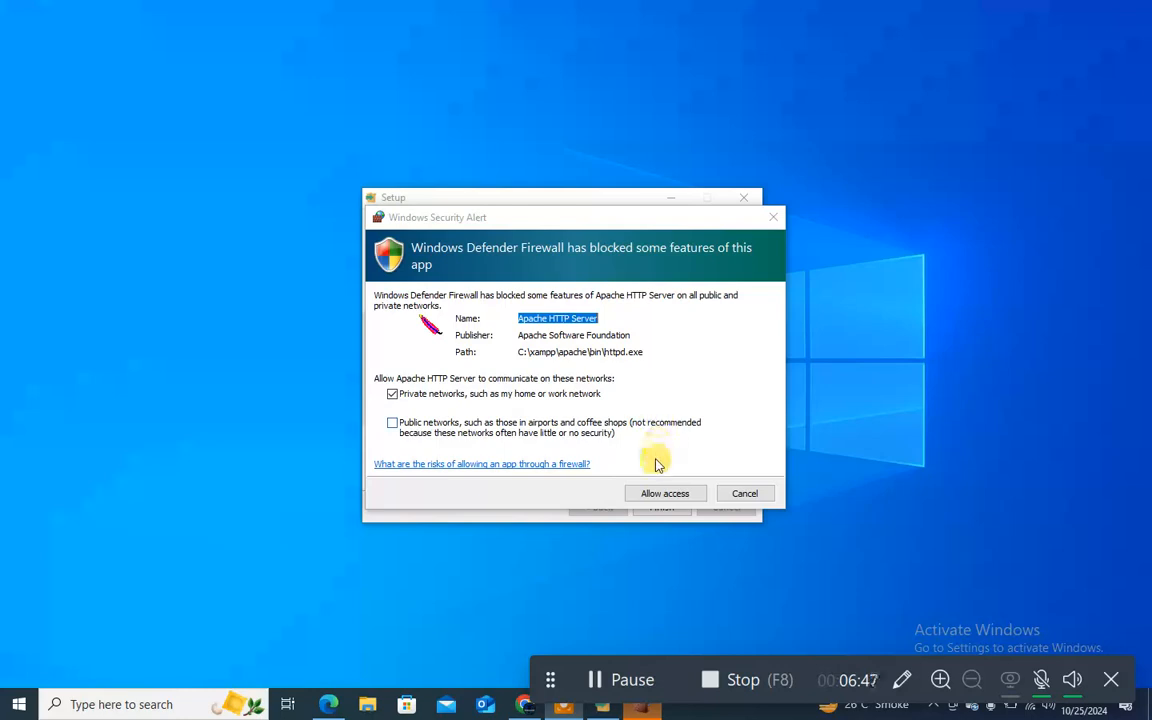
Allow Apache HTTP Server through the firewall on private and public networks, and finish the setup with the Control Panel set to start
click(532, 431)
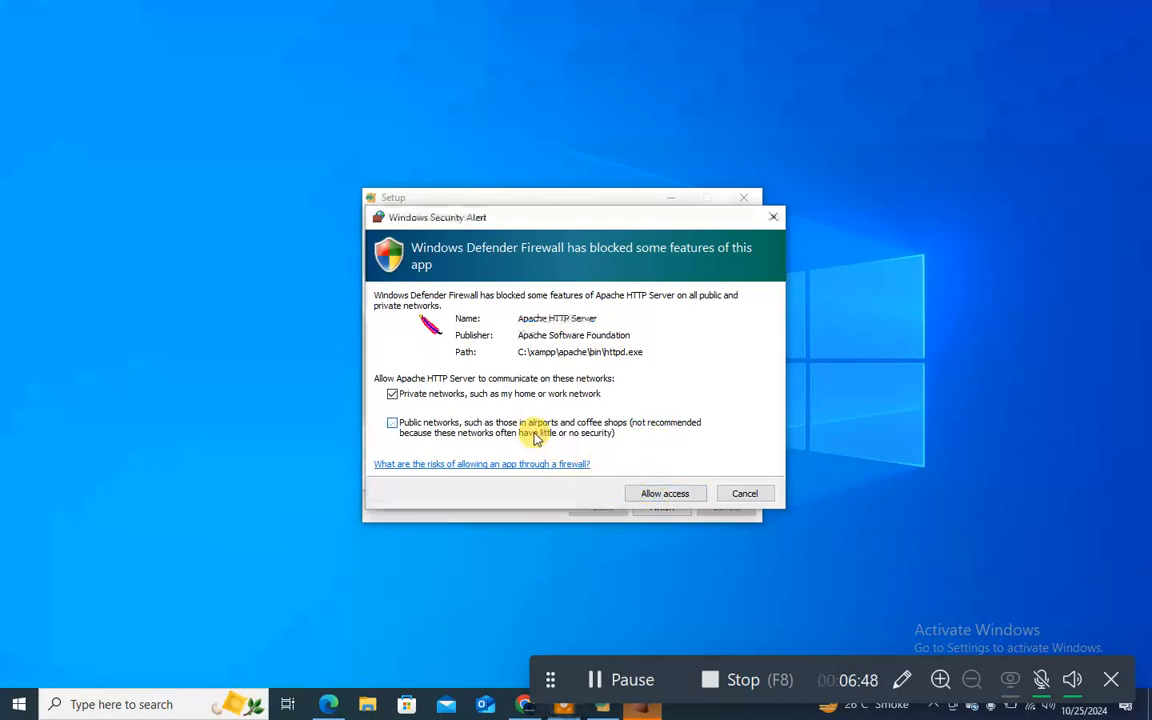
click(659, 494)
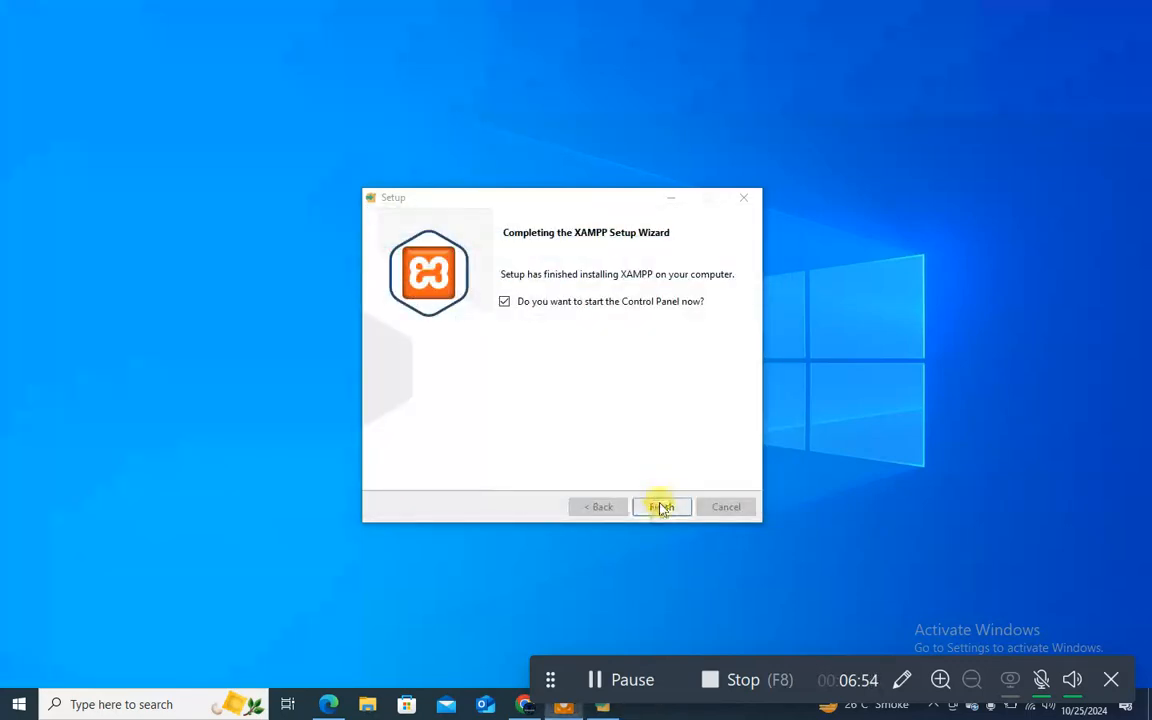
click(661, 508)
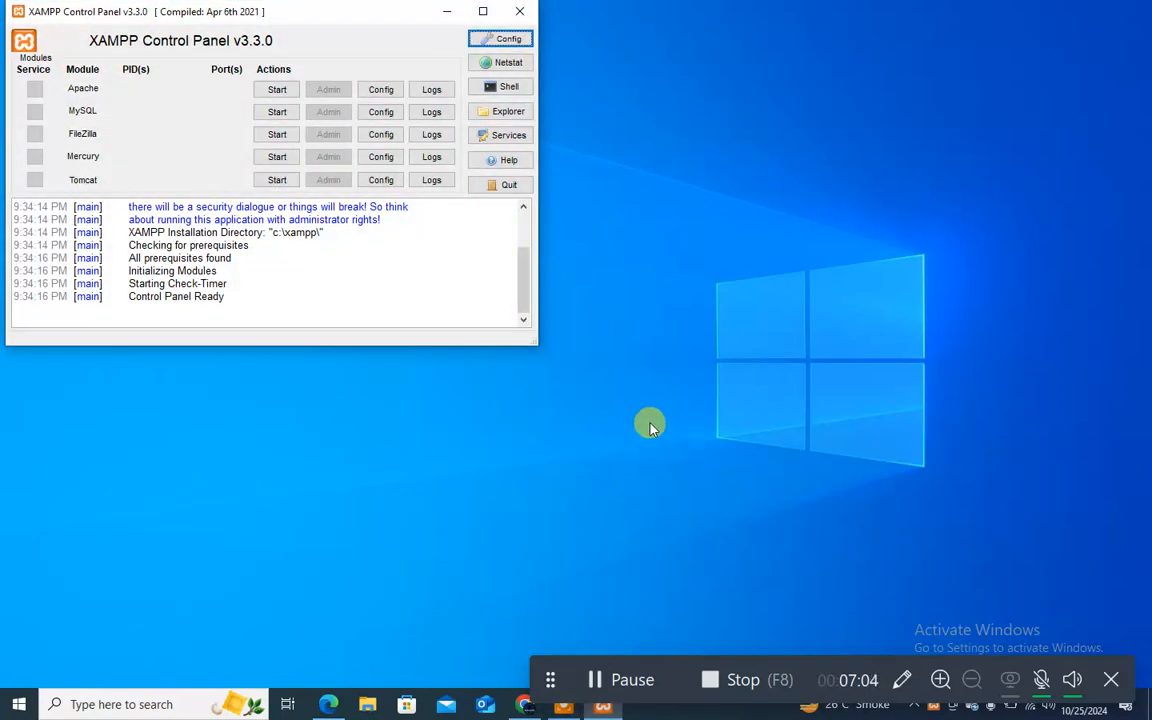
Start the Apache, MySQL and FileZilla modules in the XAMPP Control Panel
click(270, 93)
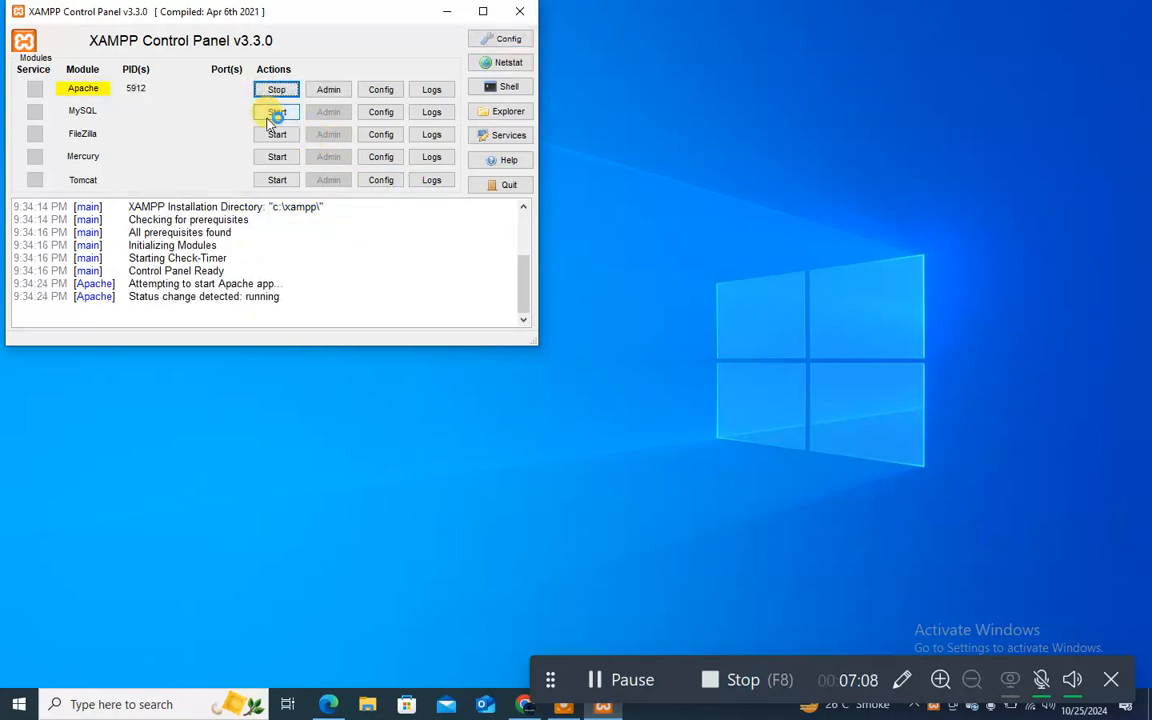
click(272, 112)
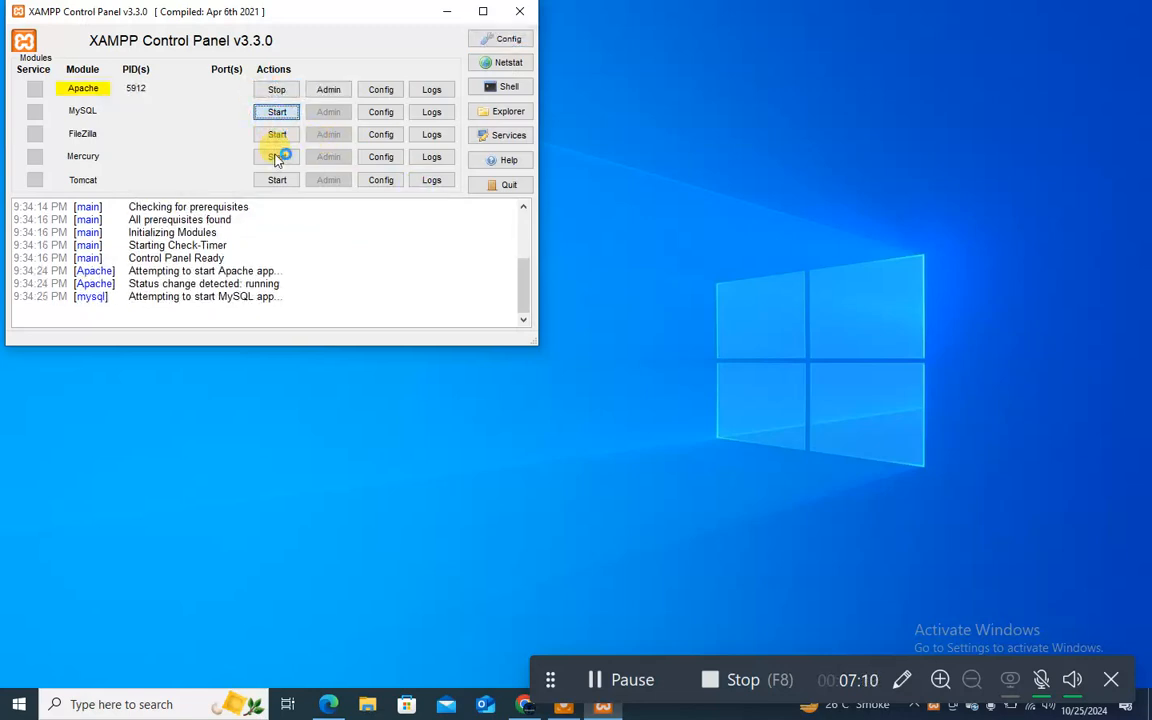
click(277, 134)
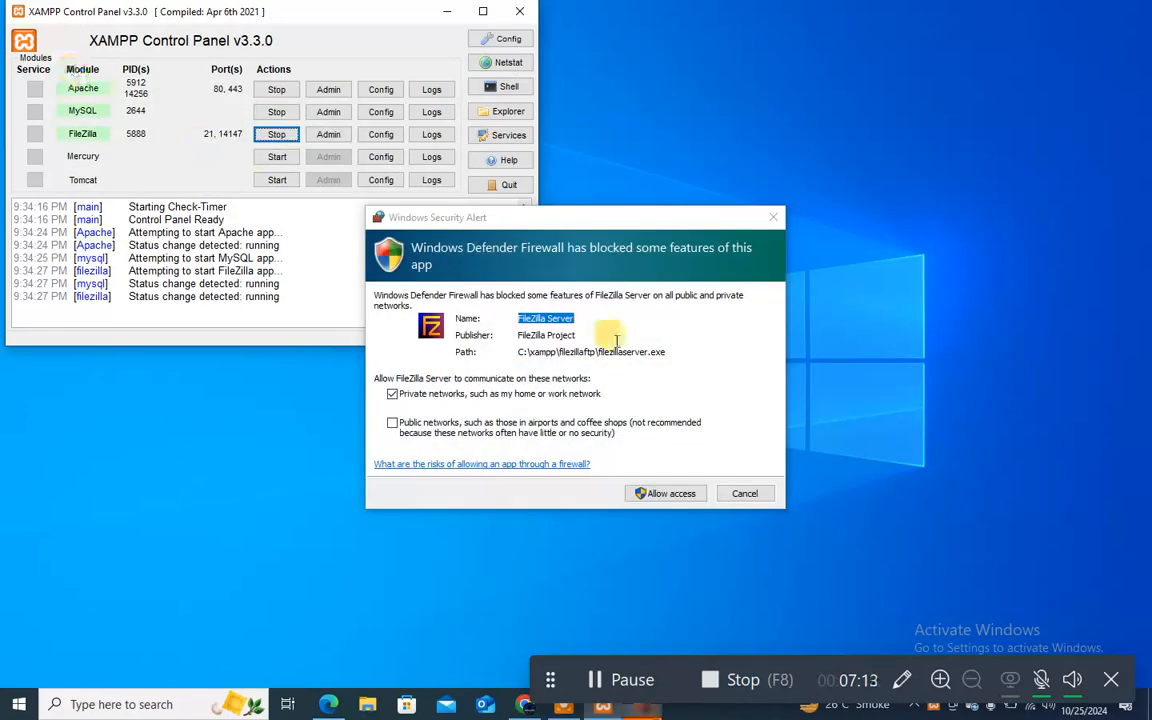
Allow mysqld on private and public networks and FileZilla Server on private networks through the firewall, and stop the FileZilla module
click(640, 489)
click(442, 428)
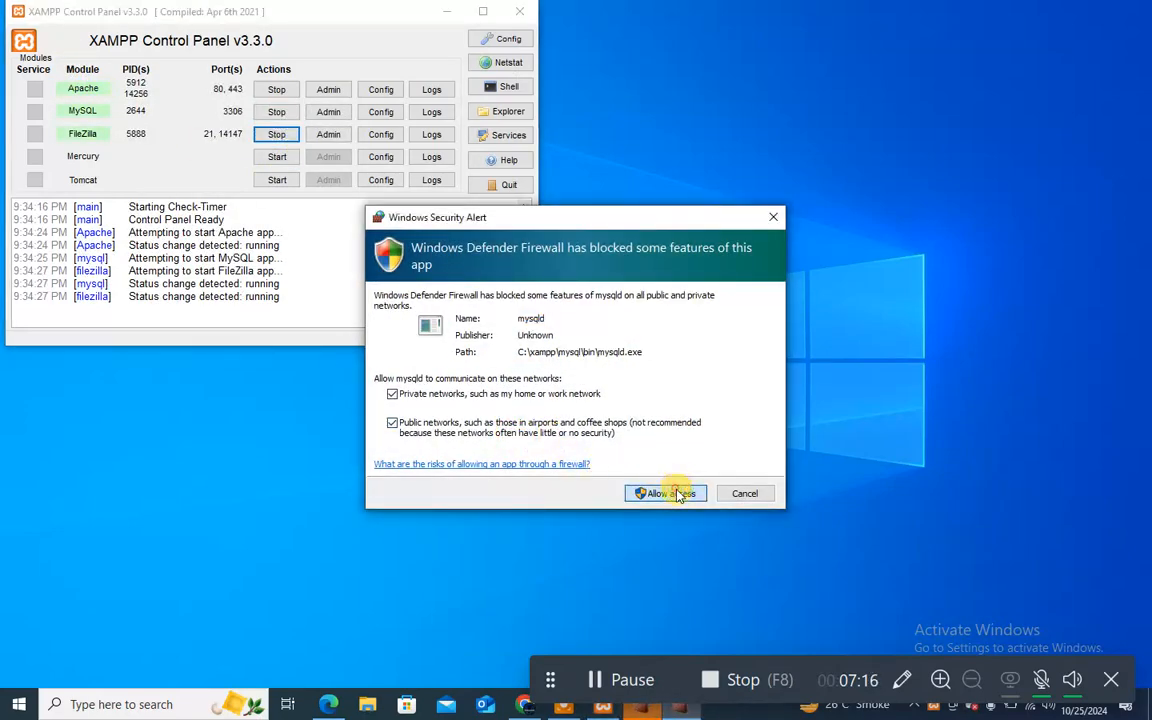
click(643, 493)
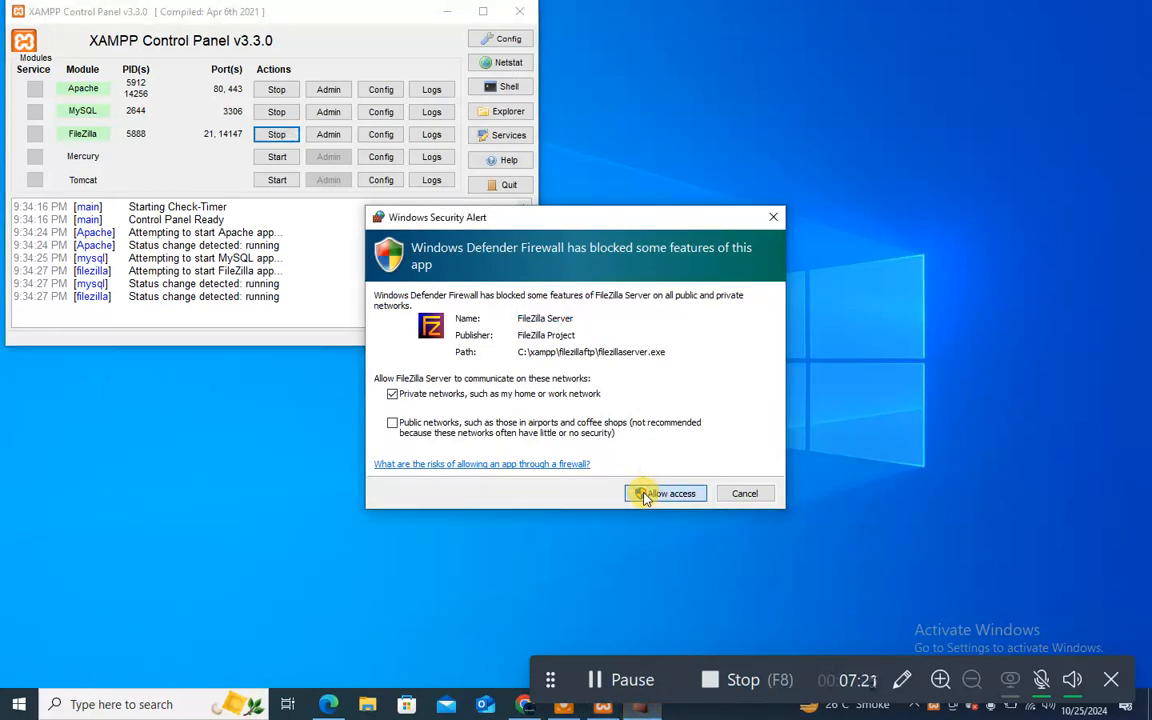
click(645, 494)
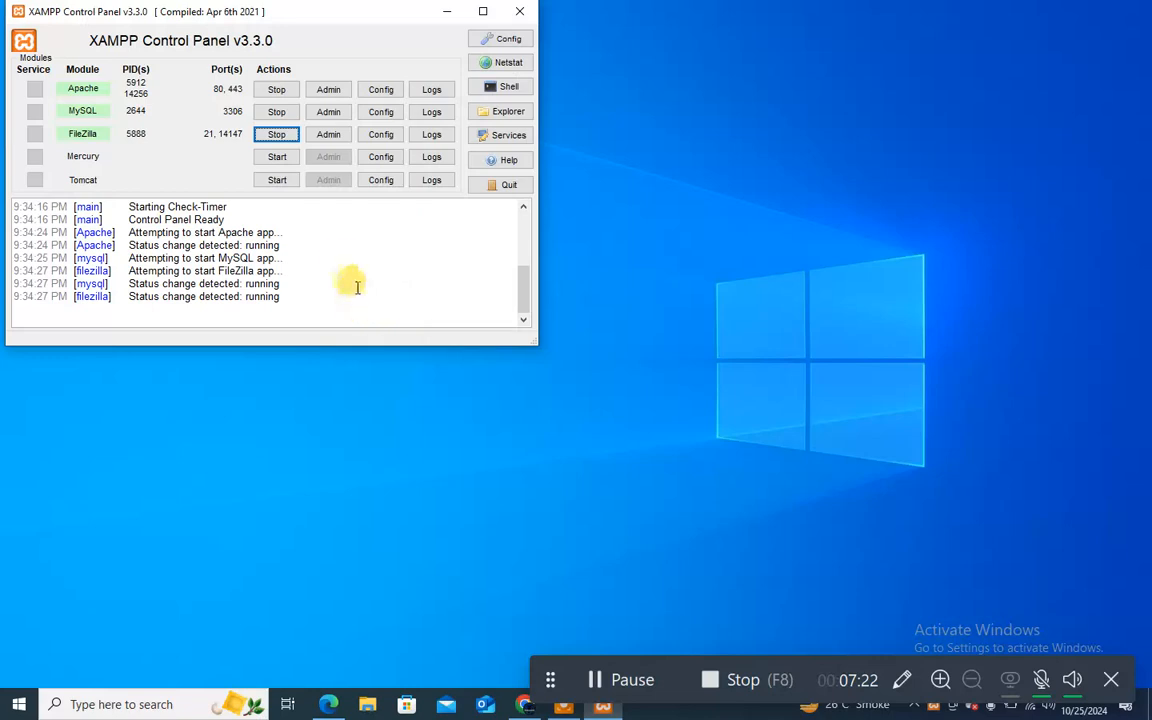
click(281, 139)
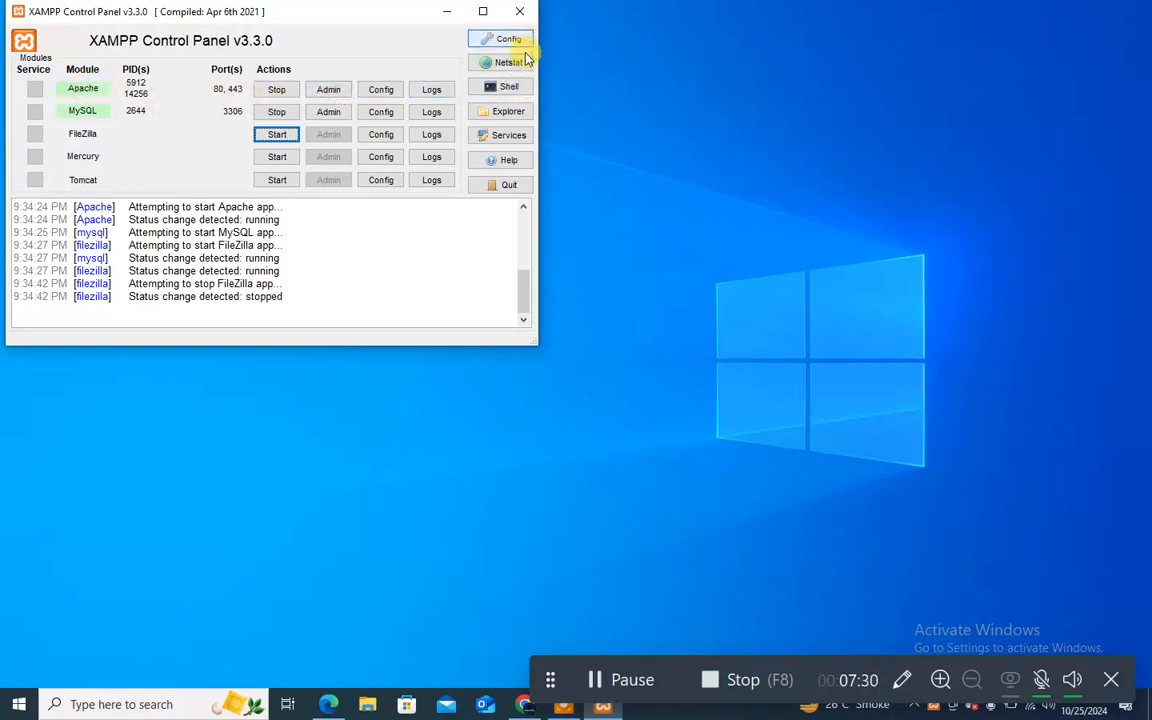
View the XAMPP welcome page through Apache's admin link, and close the browser and minimize the Control Panel
click(327, 90)
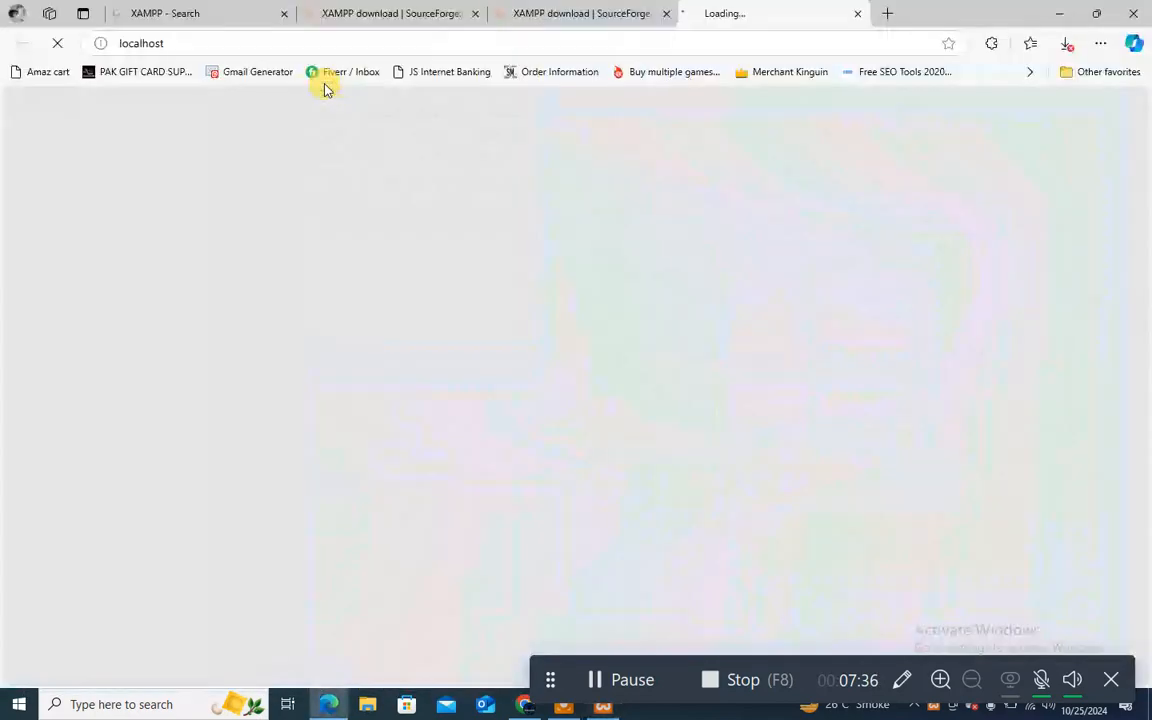
scroll(450, 330, down, 2)
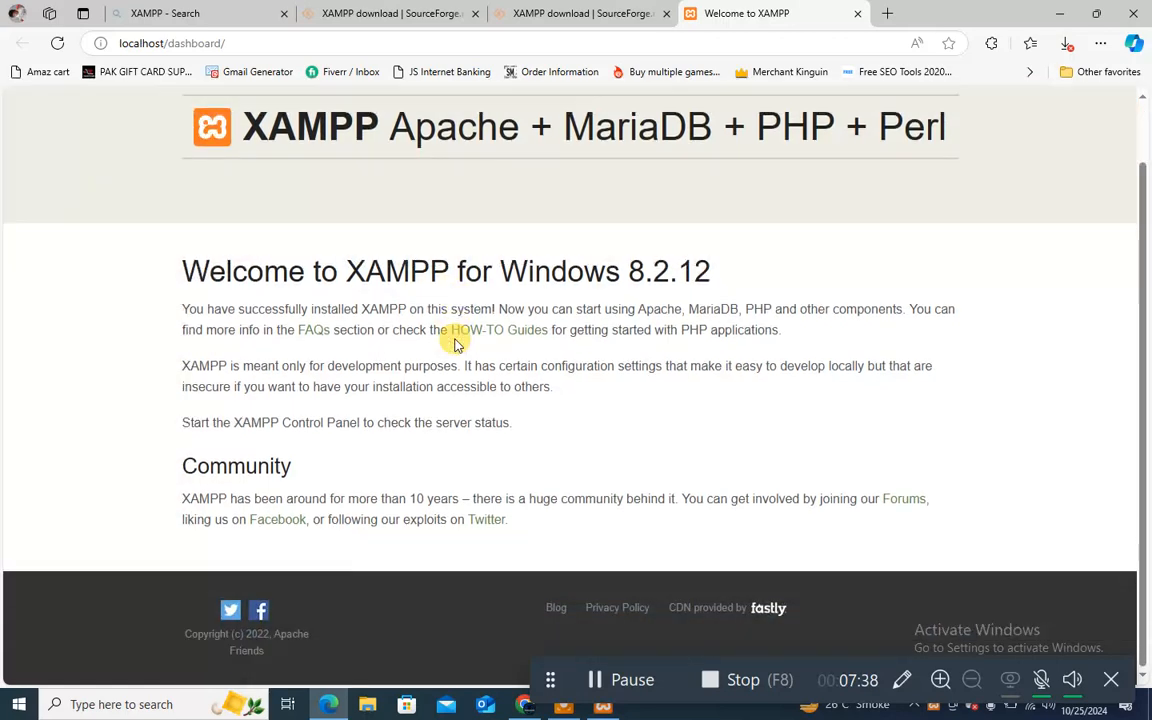
scroll(430, 250, up, 2)
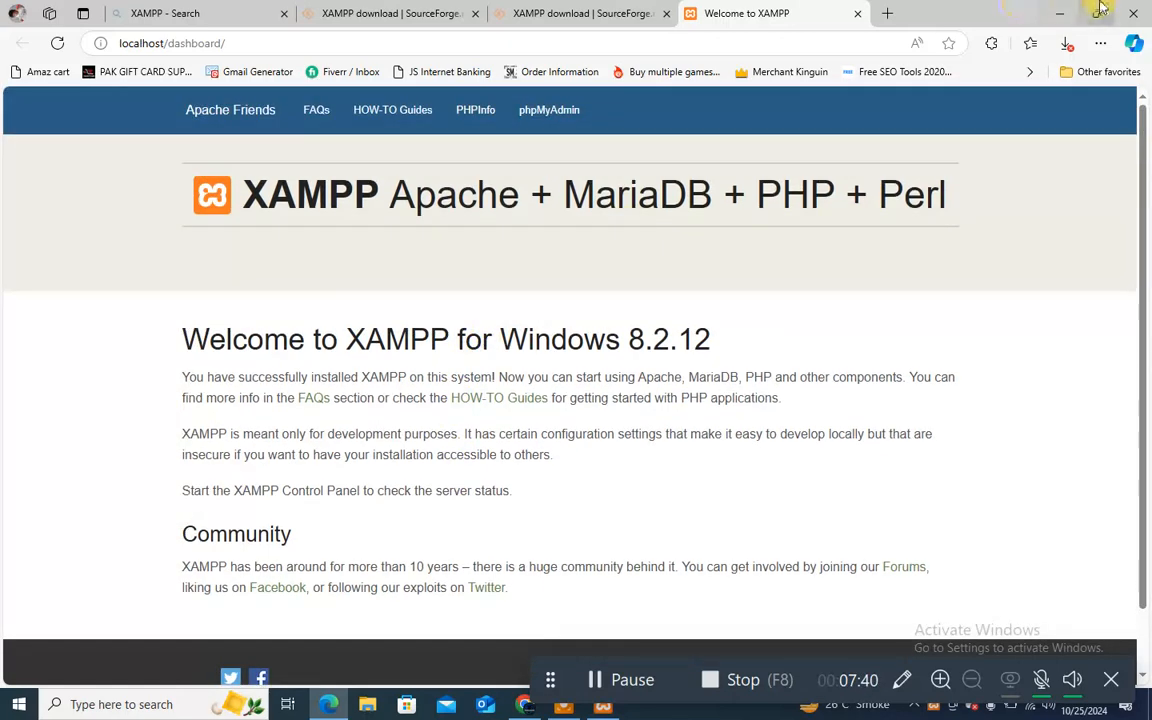
click(1140, 8)
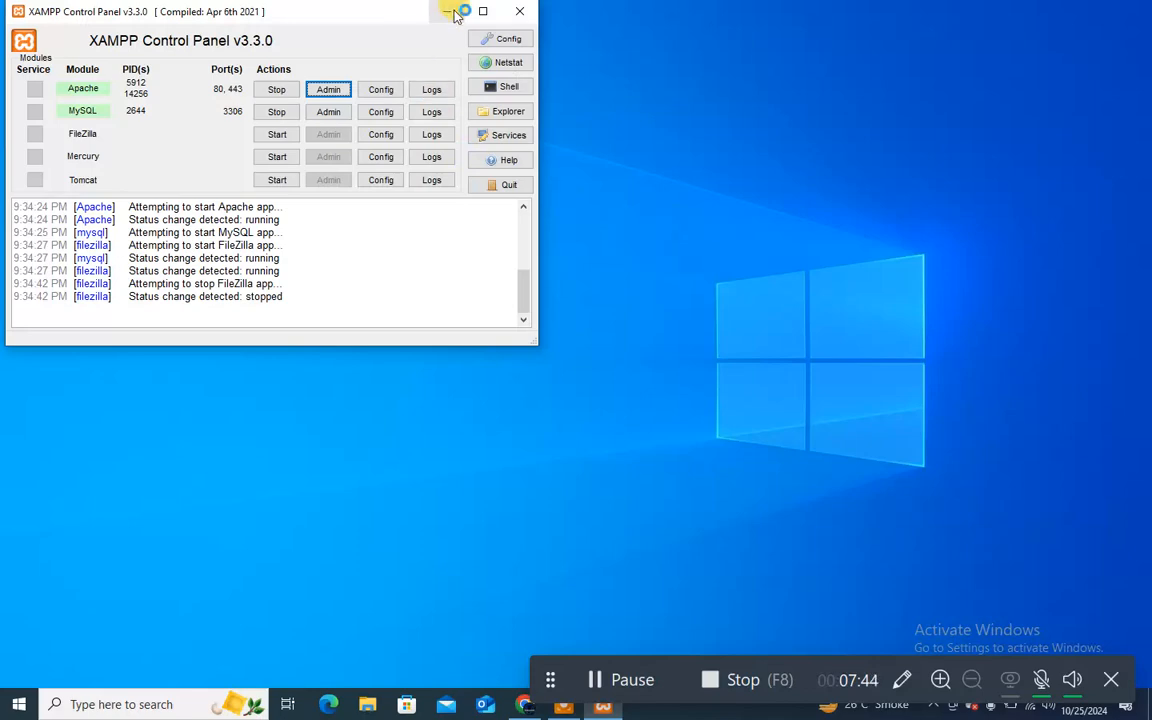
click(452, 12)
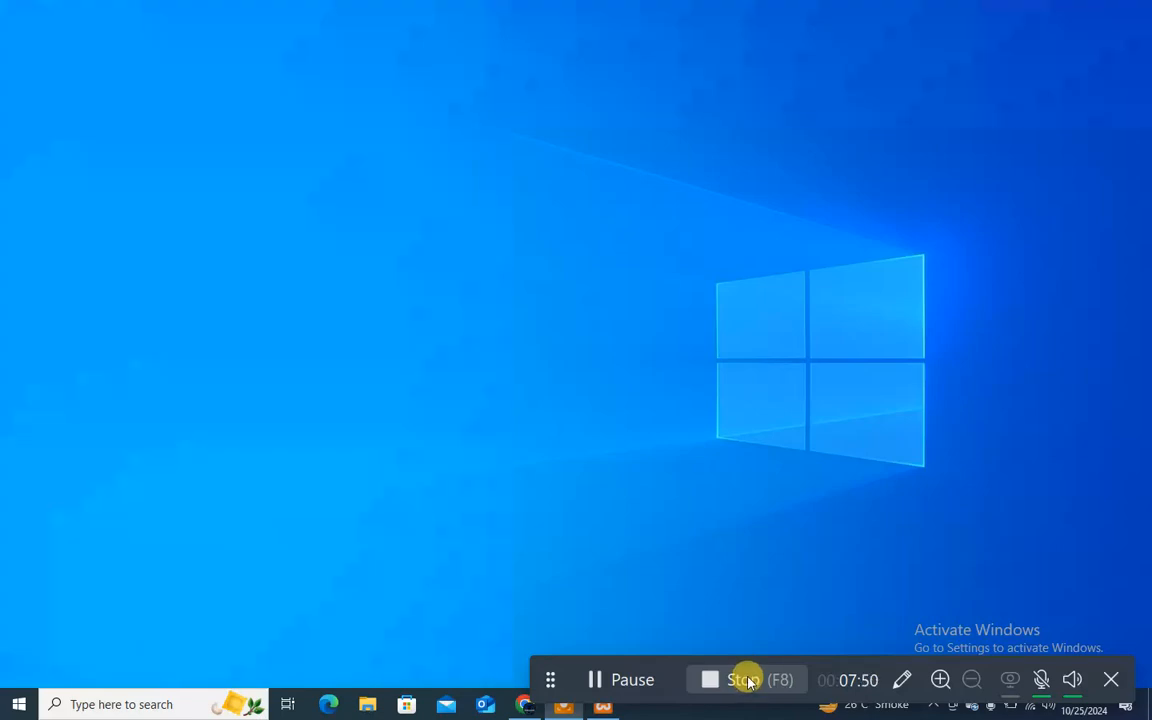
right_click(481, 285)
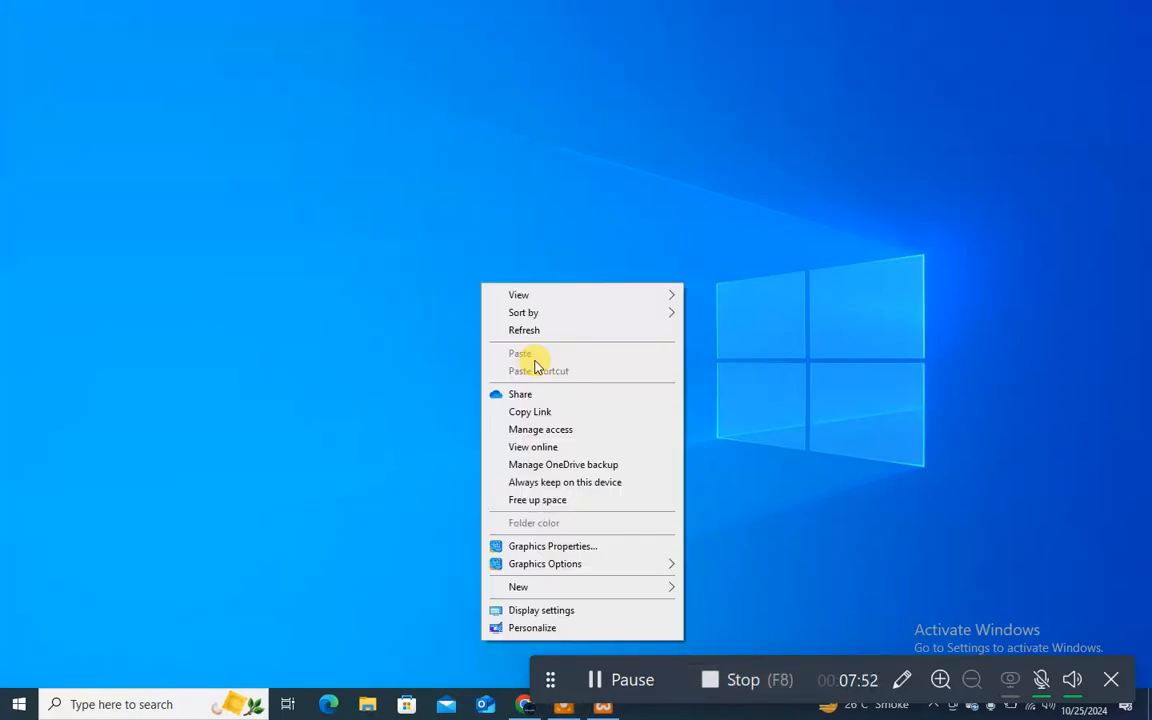
click(530, 331)
right_click(501, 265)
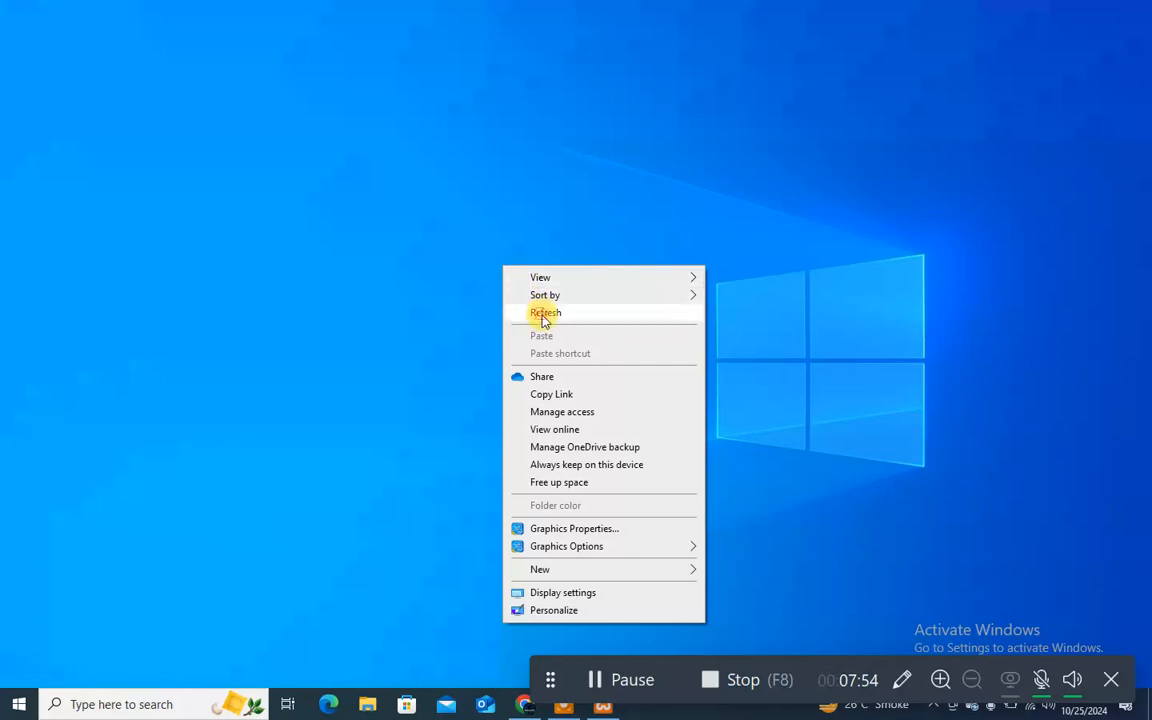
click(540, 311)
right_click(507, 268)
click(547, 320)
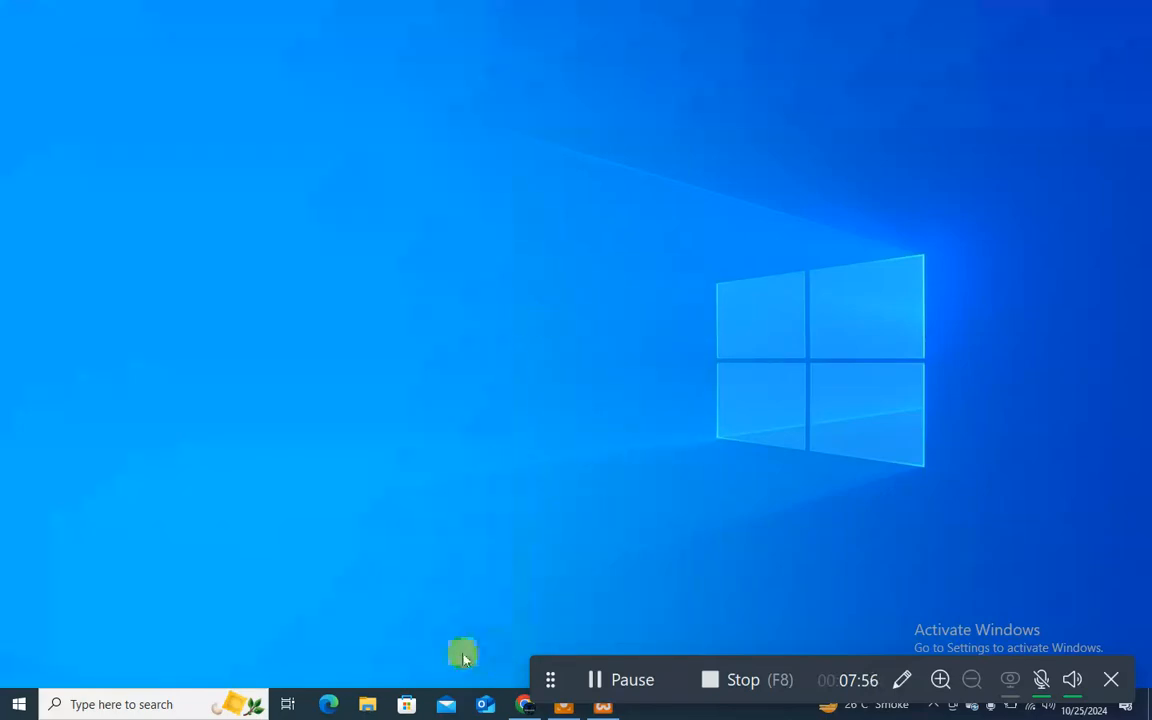
Open File Explorer, and start a new Notepad note with the text "open Directory"
click(391, 706)
click(381, 699)
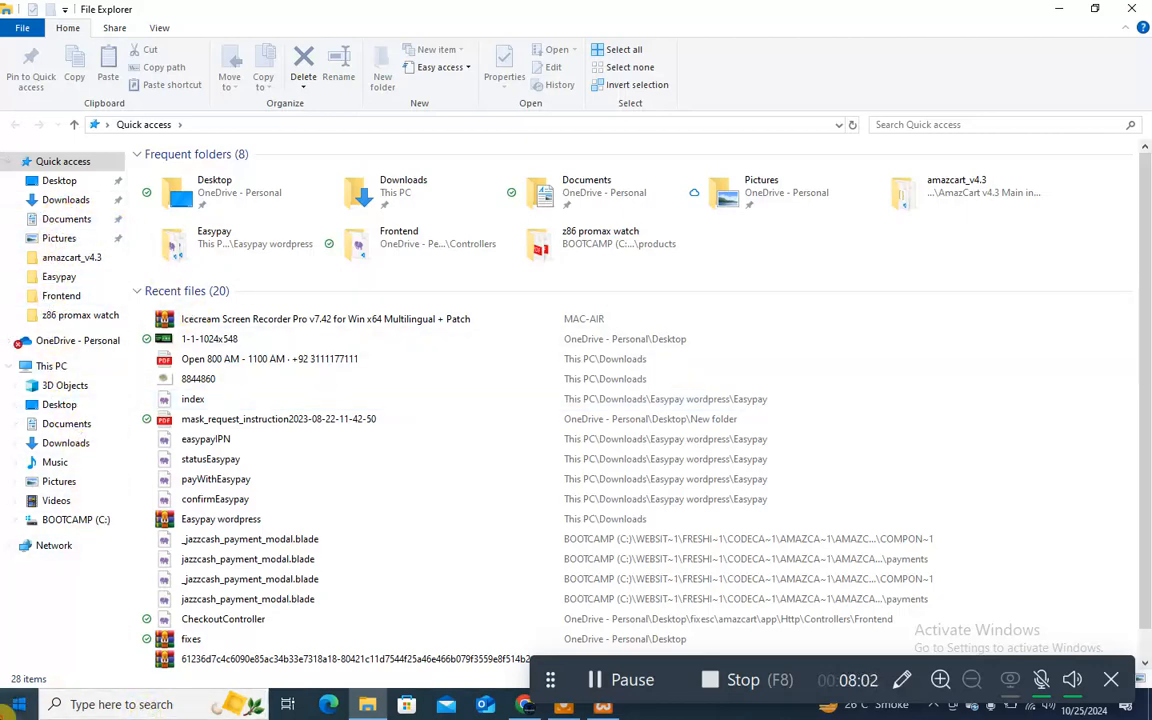
key(super)
text(note)
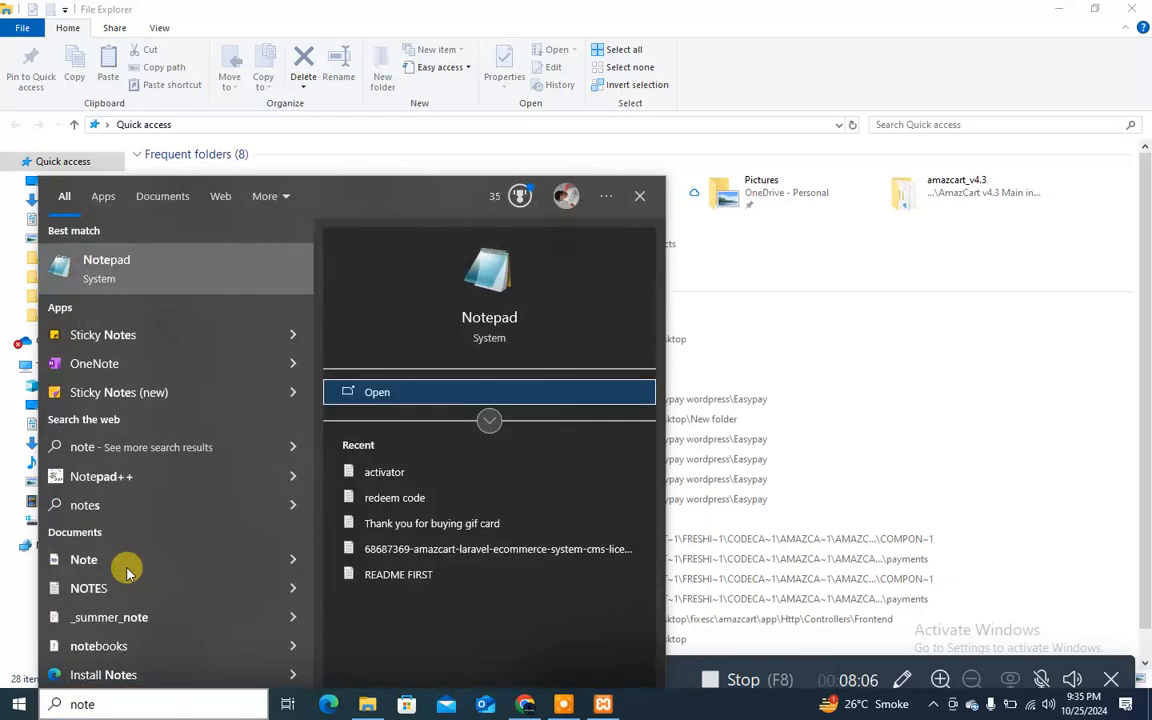
key(Return)
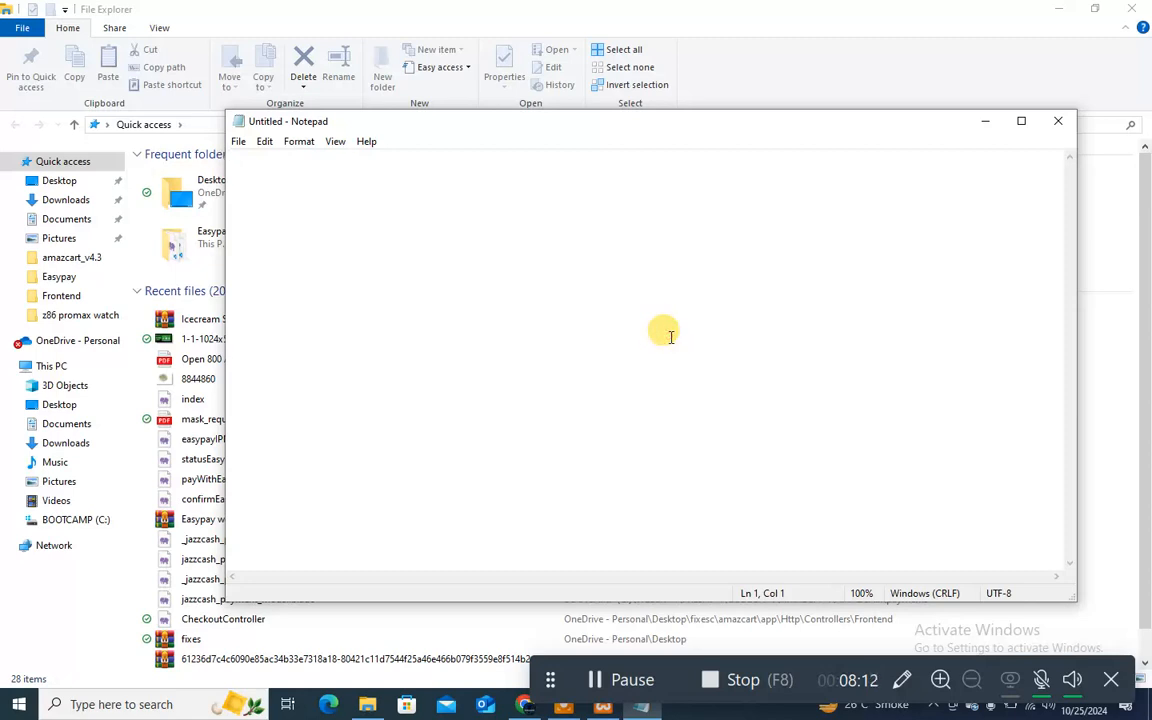
text(open Directory)
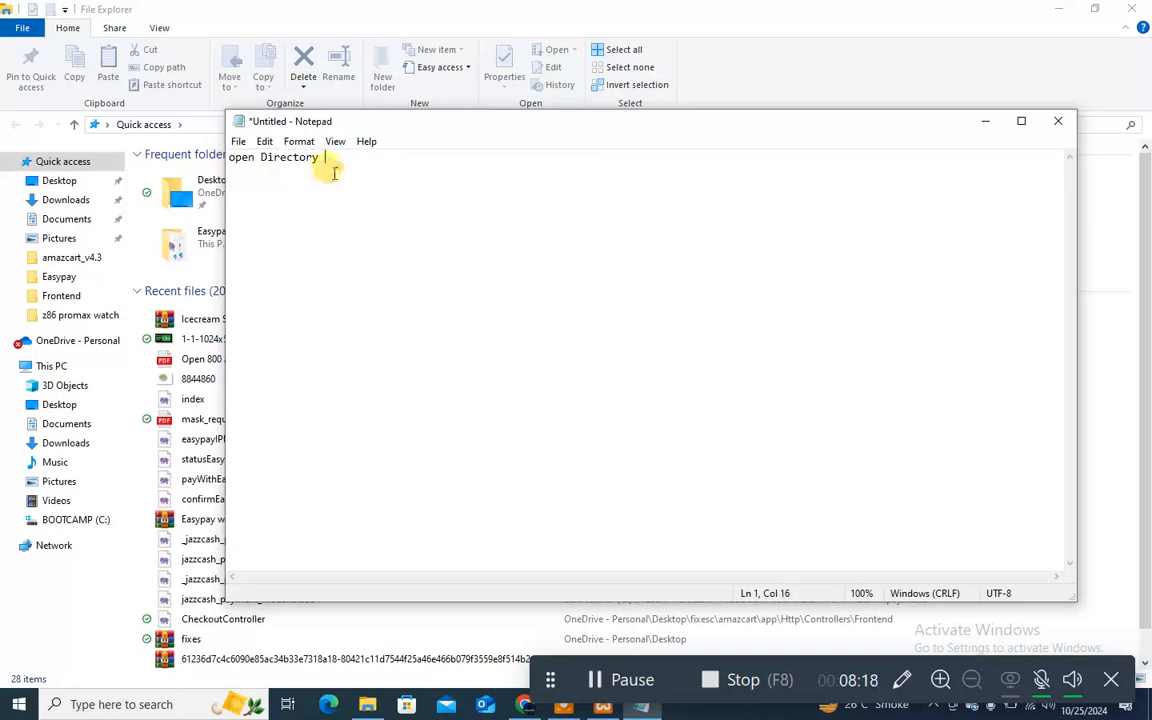
Change the Notepad font to Cooper in the Black Oblique style
double_click(295, 160)
click(293, 158)
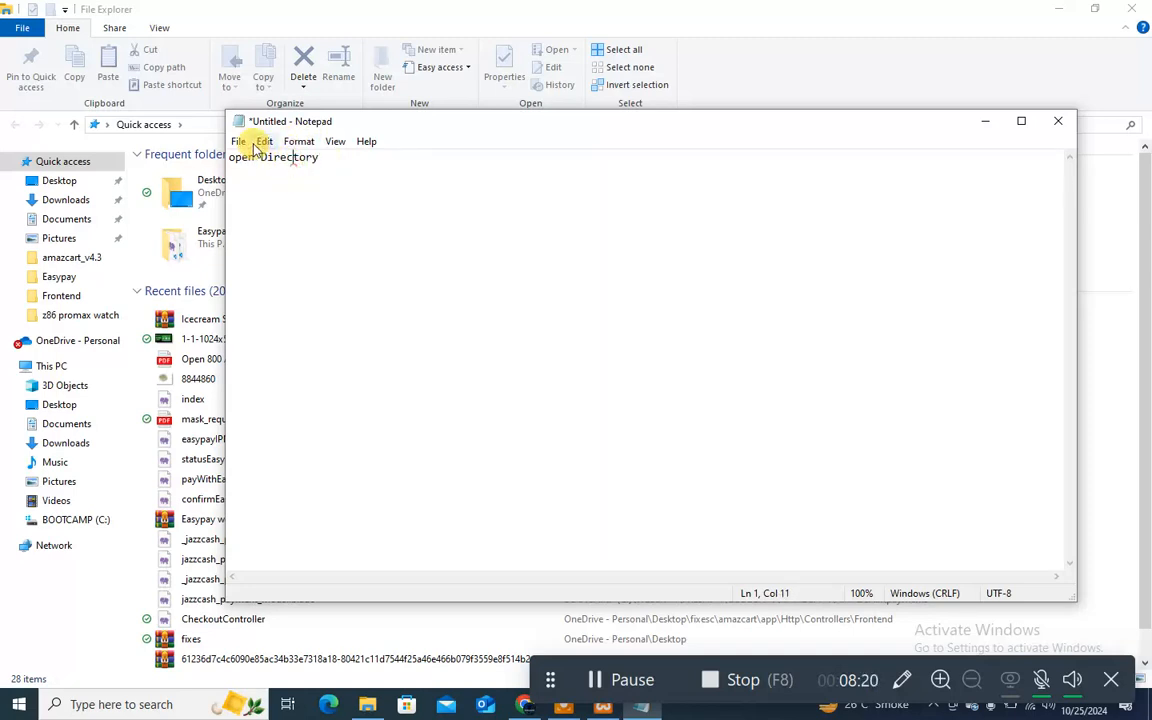
click(264, 141)
mouse_move(298, 141)
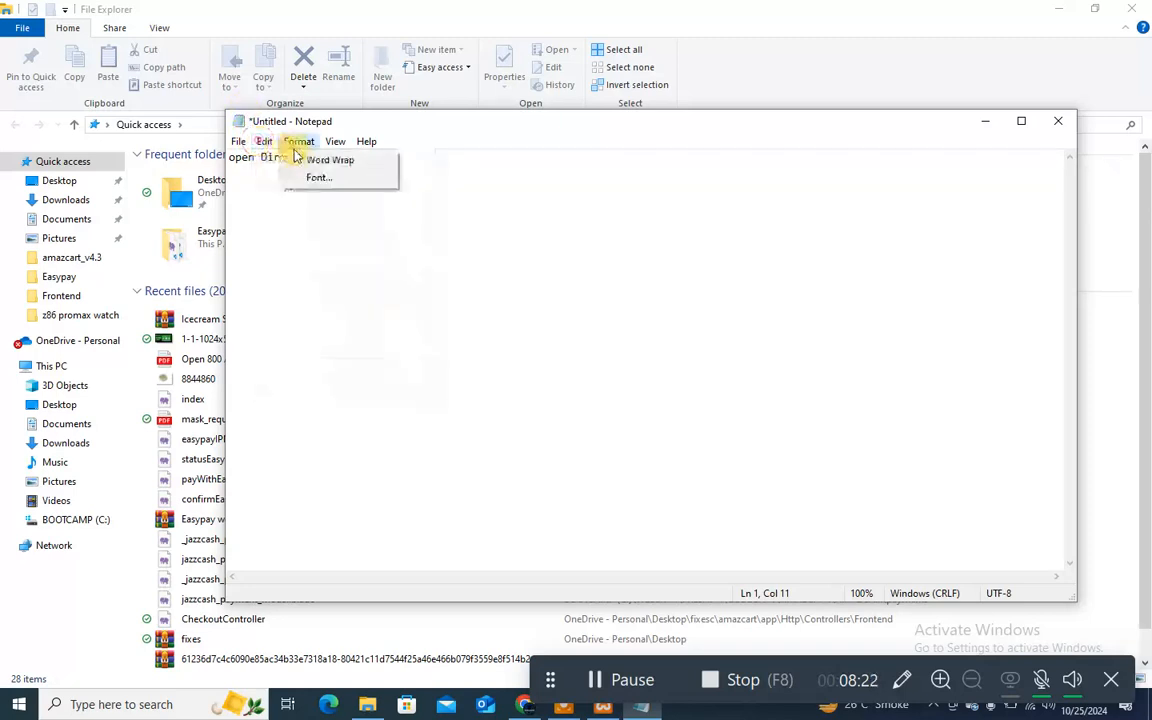
click(316, 177)
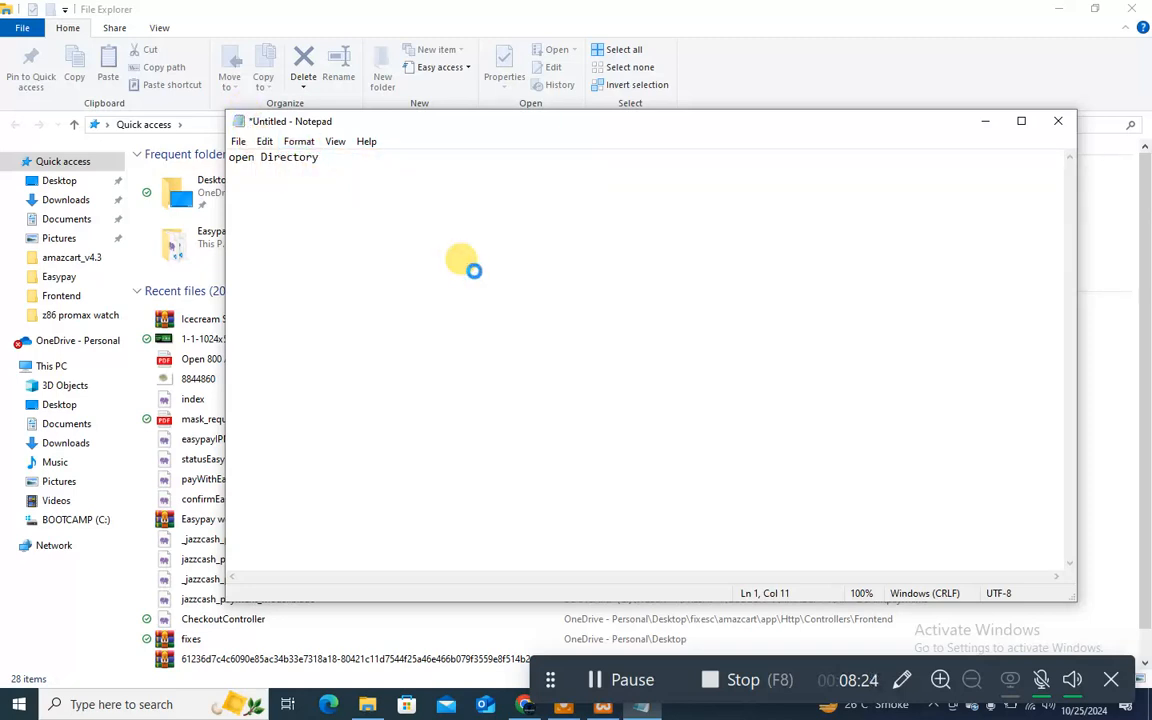
click(290, 350)
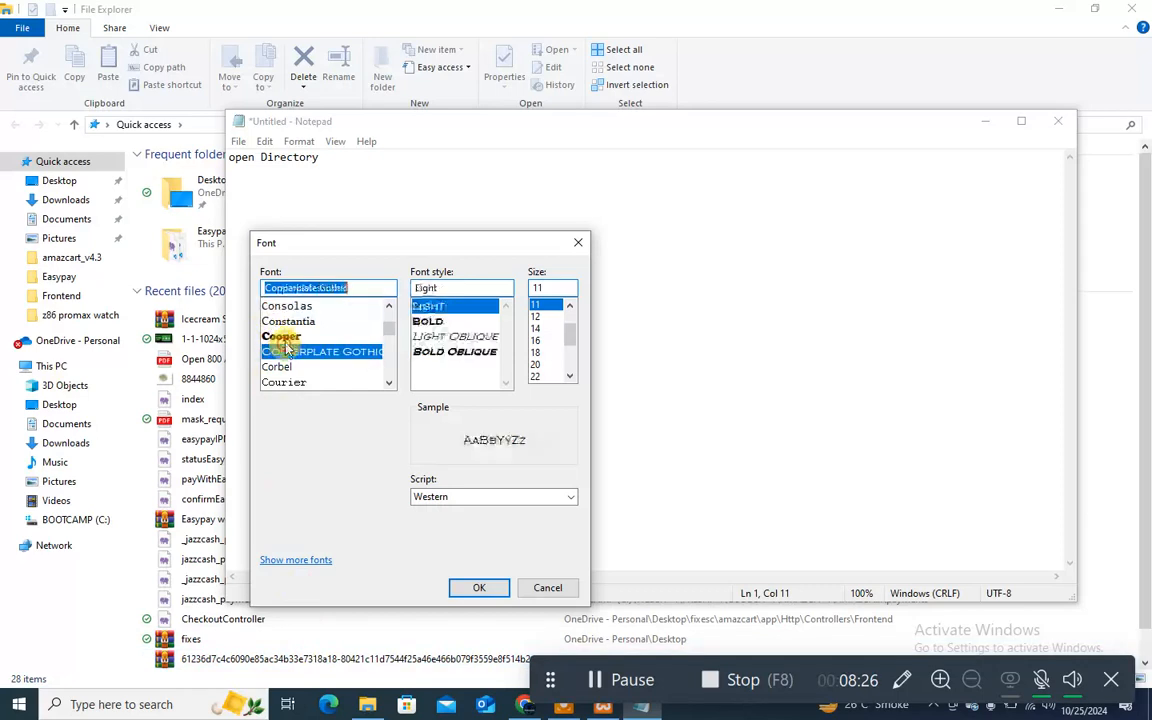
click(362, 338)
click(468, 321)
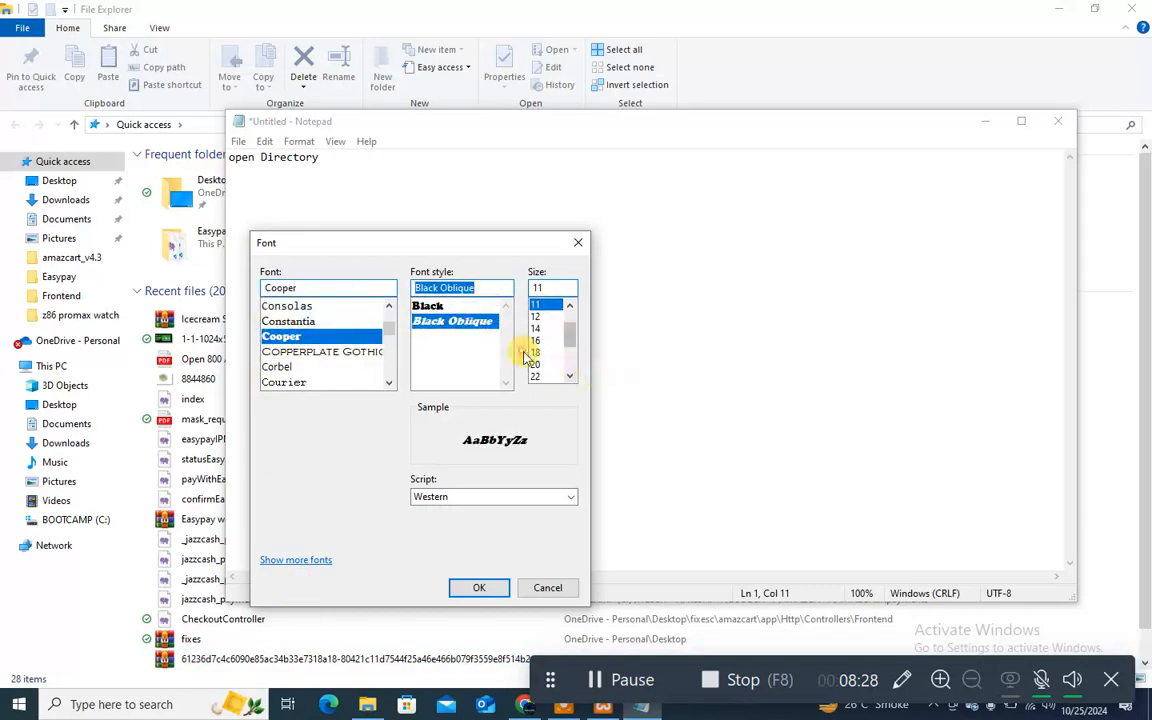
click(481, 587)
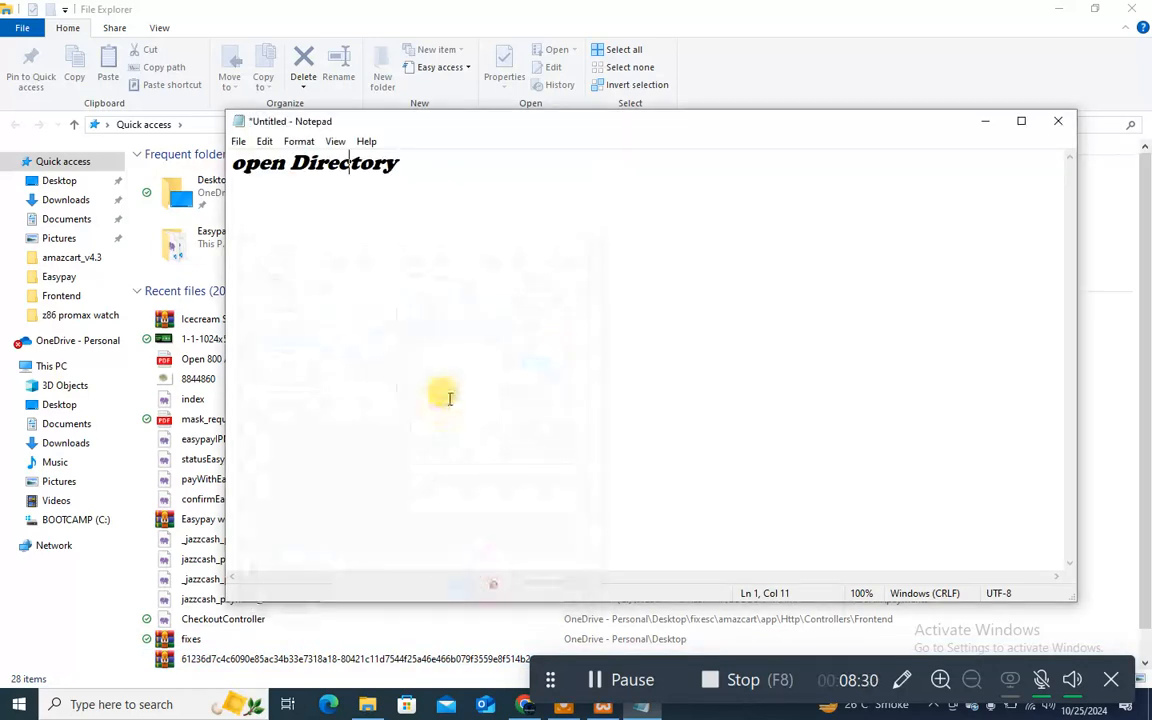
Complete the note's first line to read "open Directory C where installed XAmp server"
click(490, 200)
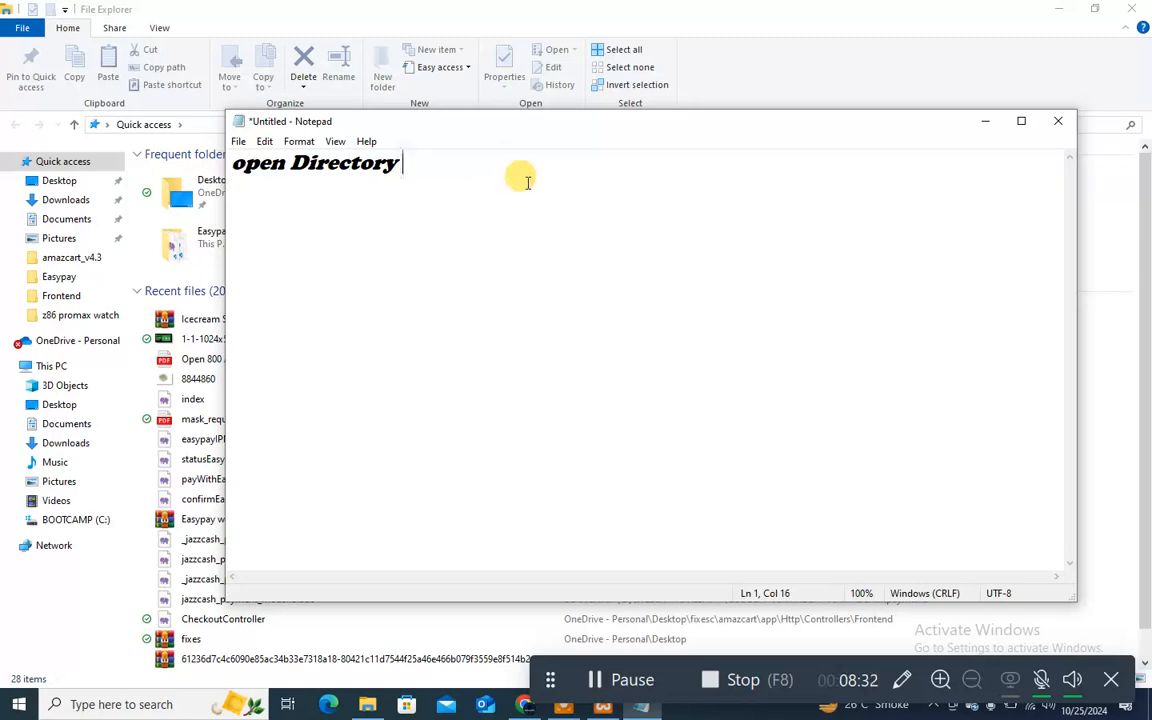
text(C )
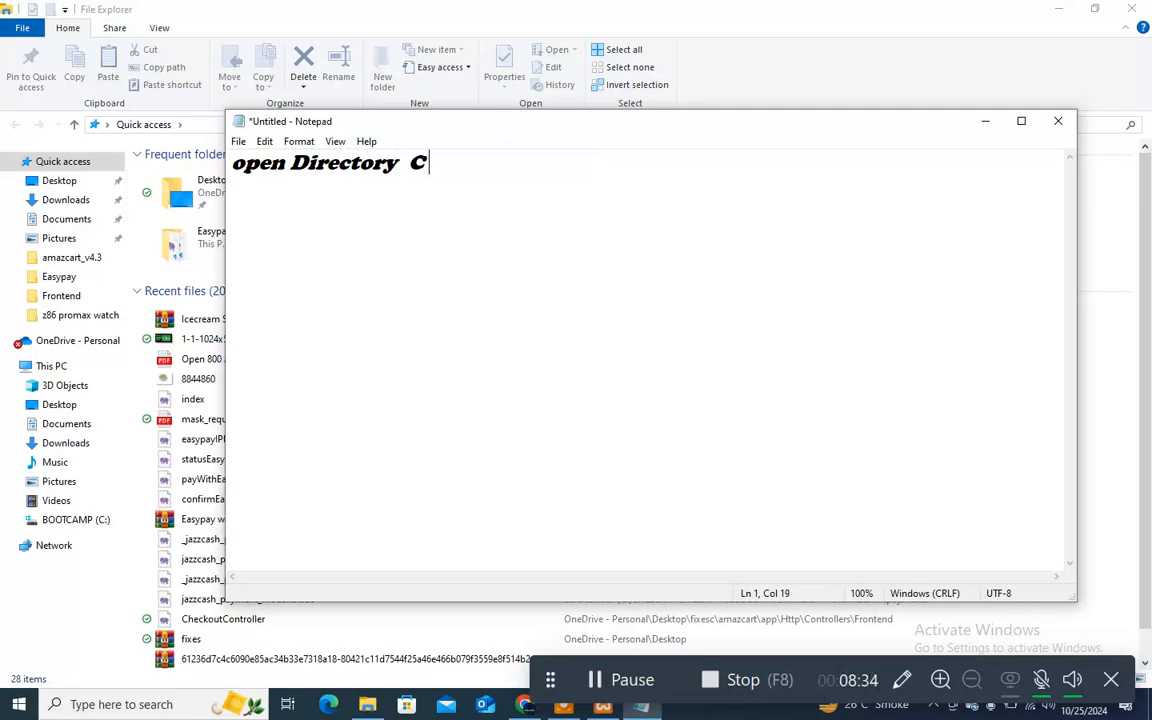
text(where installed XAmp server)
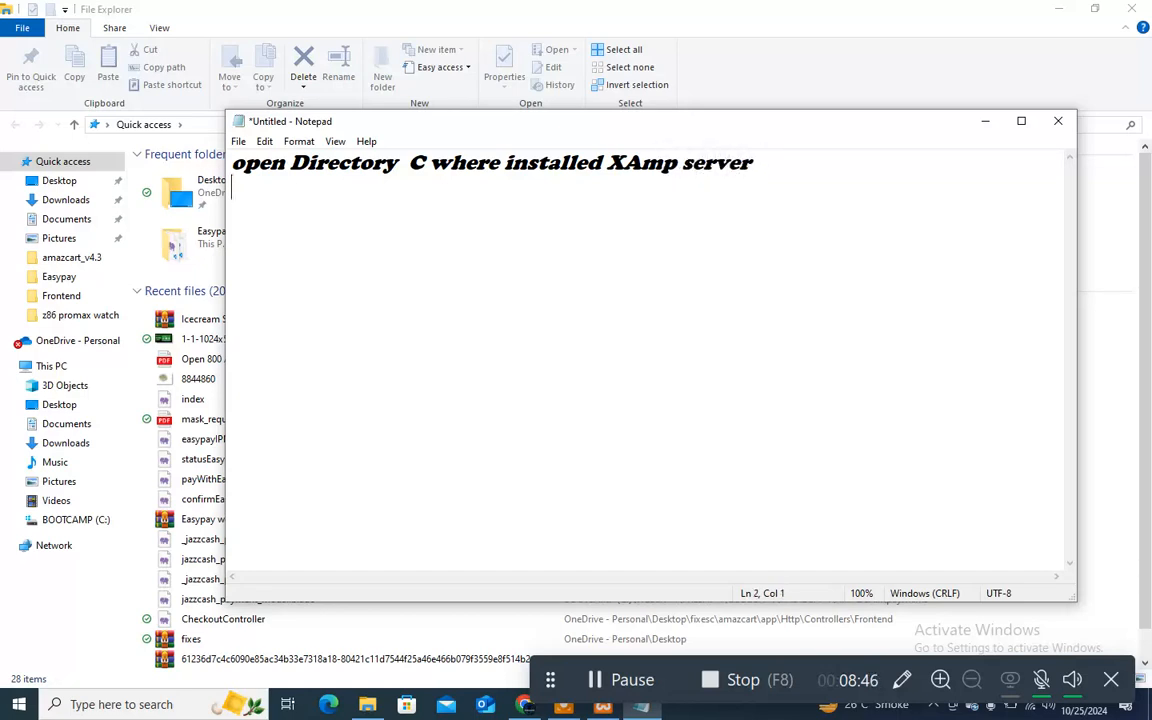
Look through the Program Files folder on drive C in File Explorer for the XAMPP installation
click(90, 522)
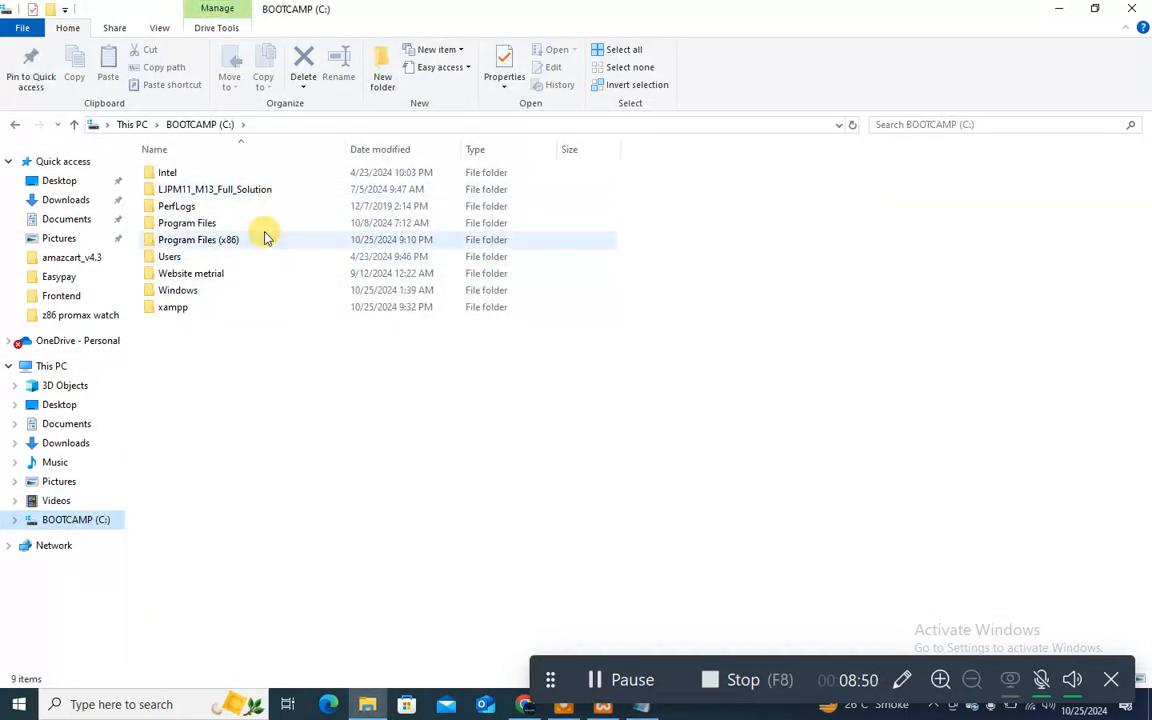
double_click(265, 224)
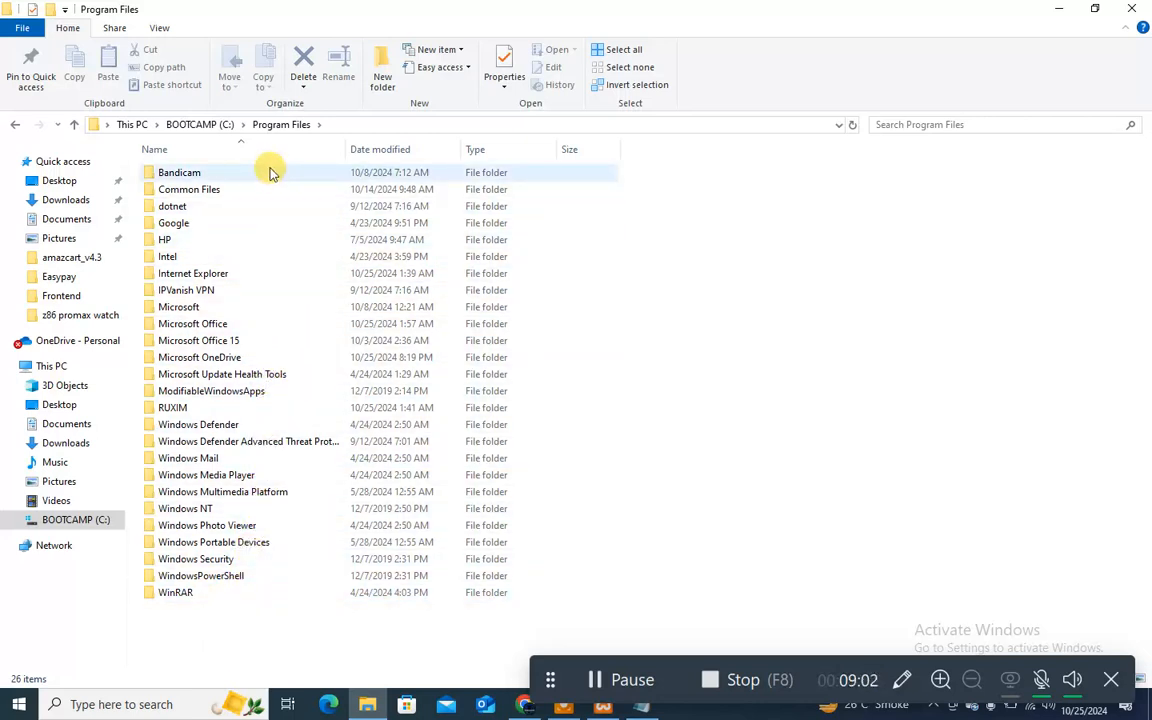
key(BackSpace)
Look through the Program Files (x86) folder, including its Xiph.Org subfolder, for the XAMPP installation
key(Down)
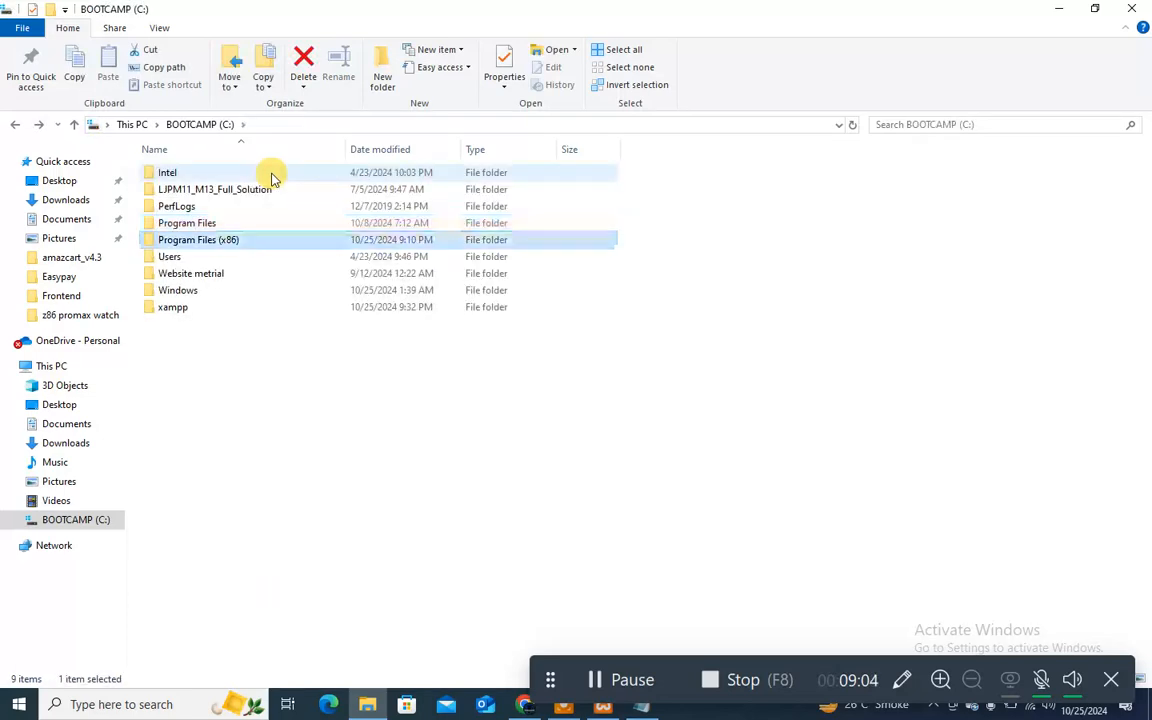
key(Return)
key(Down)
key(Down)
key(Down)
key(Down)
key(Down)
key(Down)
key(Down)
key(Down)
key(Down)
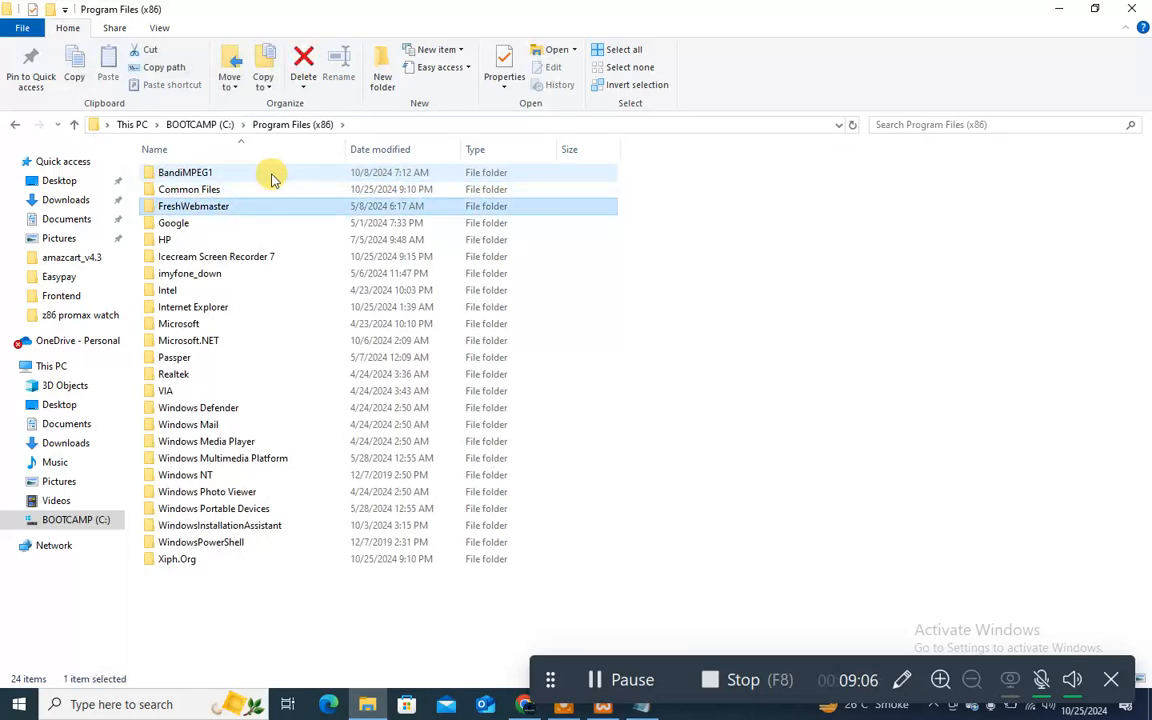
key(Down)
key(Down)
key(Down)
key(Down)
key(Down)
key(Down)
key(Down)
key(Down)
key(Down)
key(Down)
key(Down)
key(Down)
key(Down)
key(Down)
key(Down)
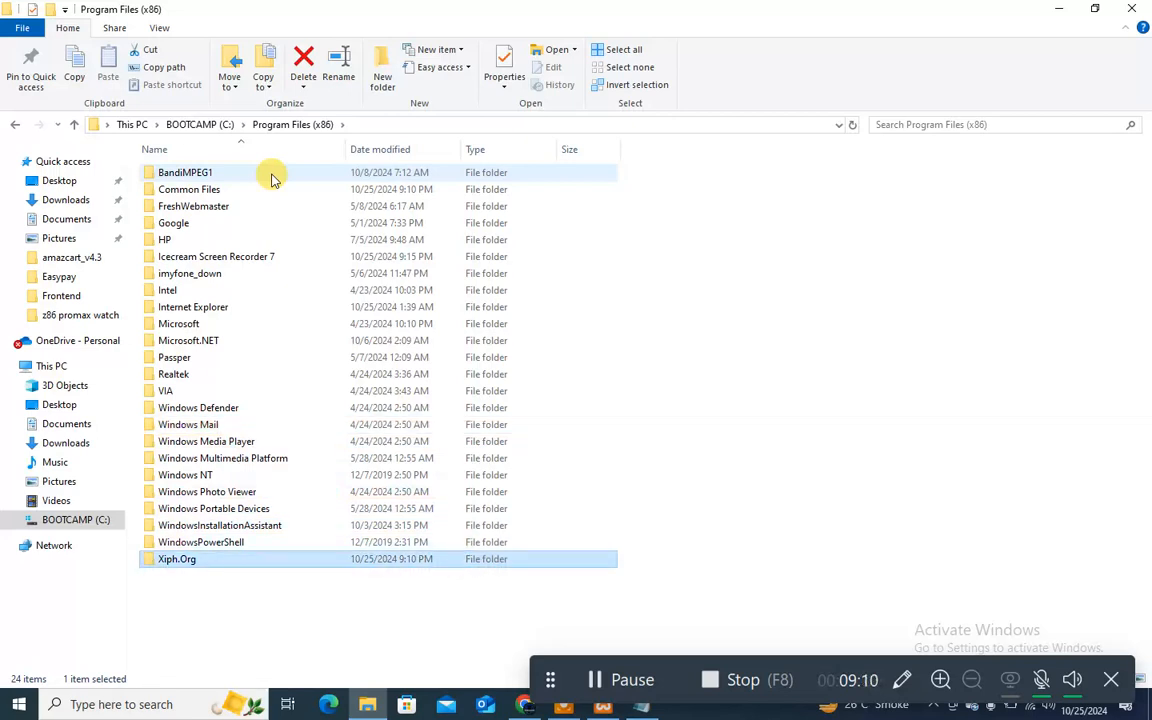
key(Return)
key(BackSpace)
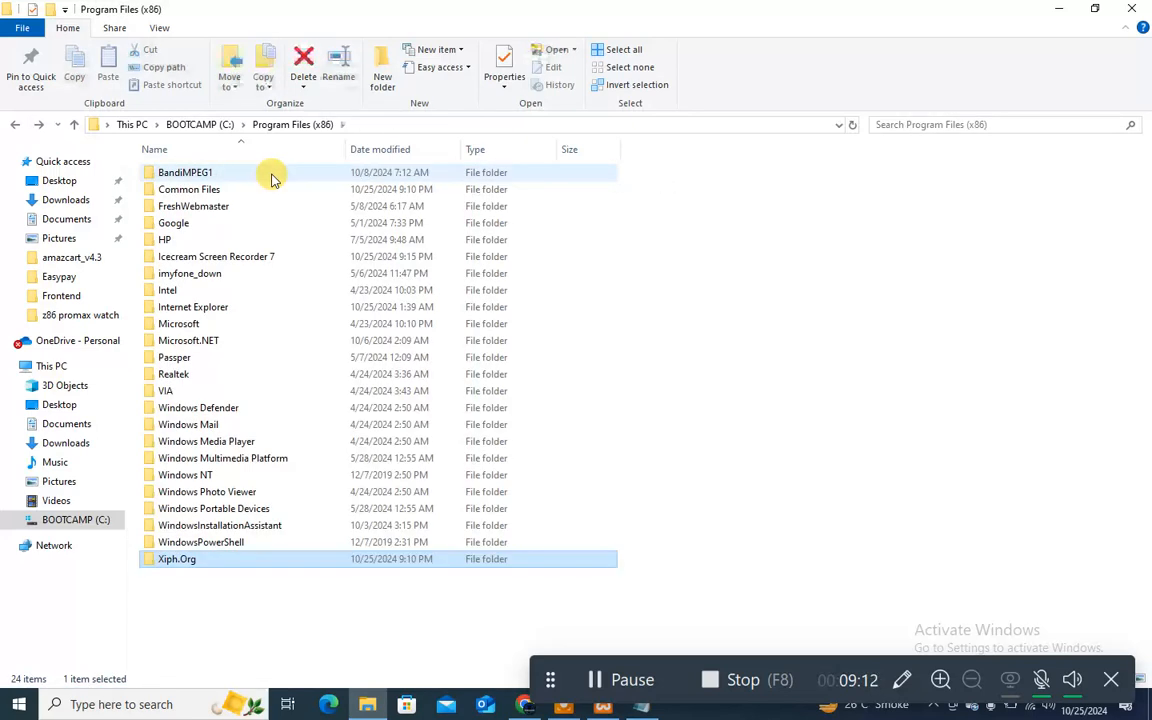
key(Up)
key(Up)
key(Up)
key(Up)
key(Up)
key(Up)
key(Up)
key(Up)
key(Up)
key(Up)
key(Up)
key(Up)
key(Up)
key(Up)
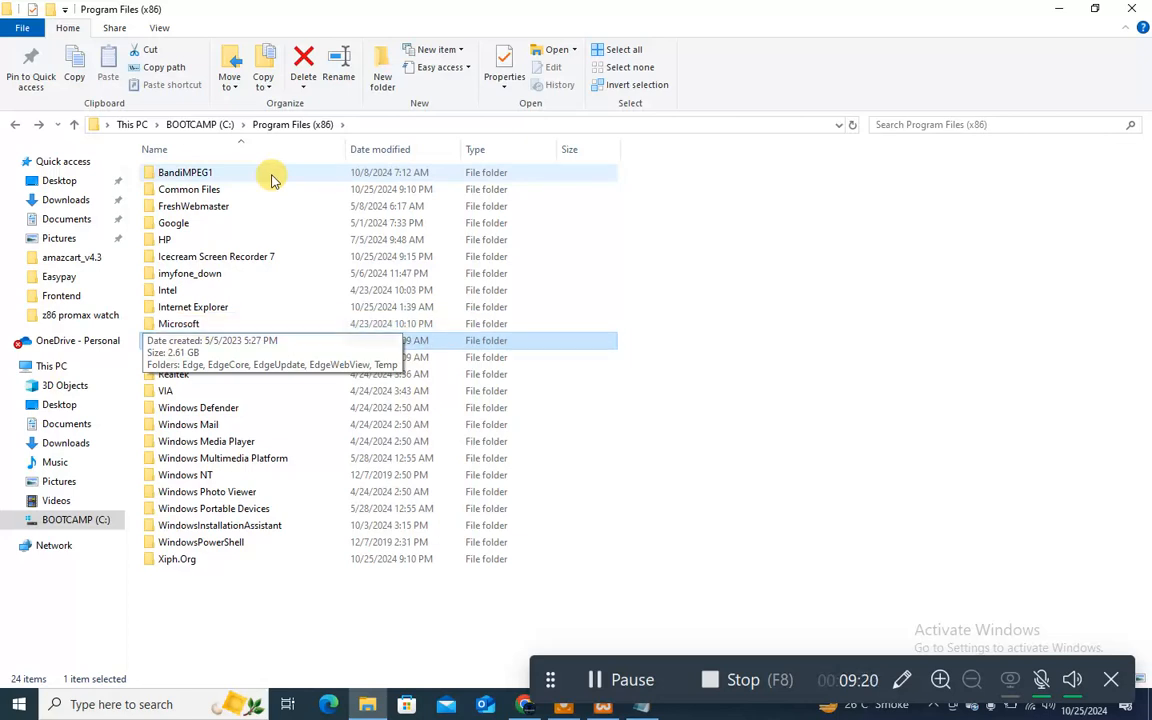
key(Down)
key(Down)
key(Down)
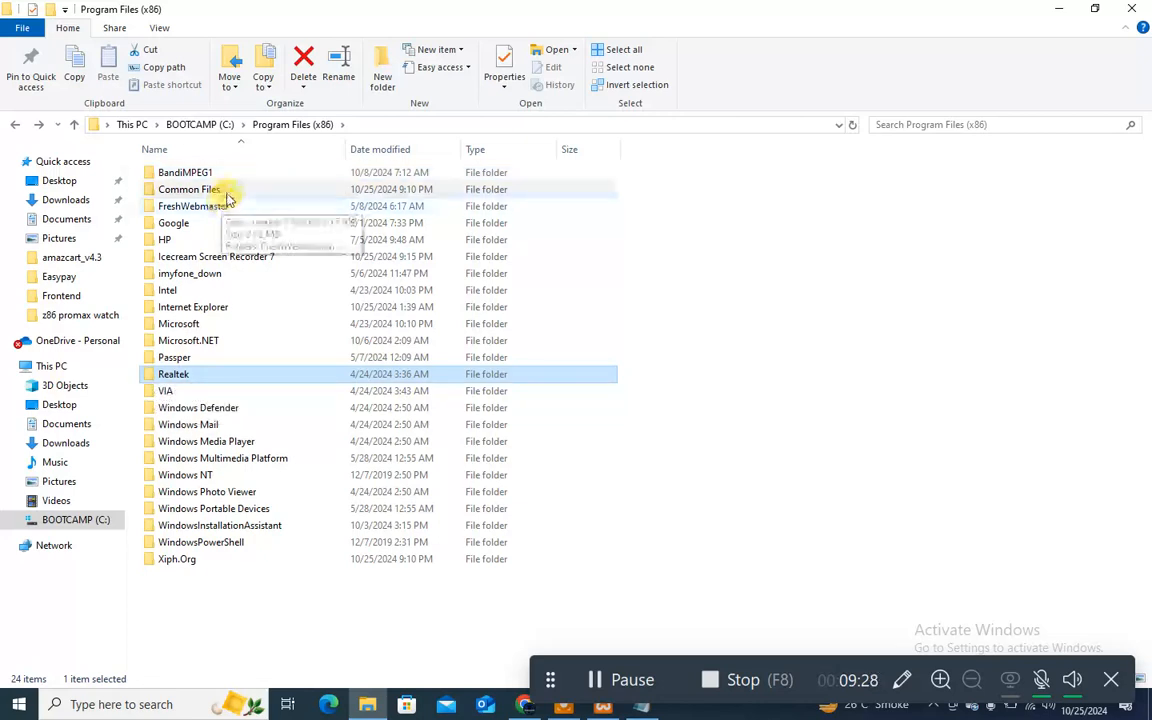
Return to the root of drive C and open the xampp folder
click(200, 124)
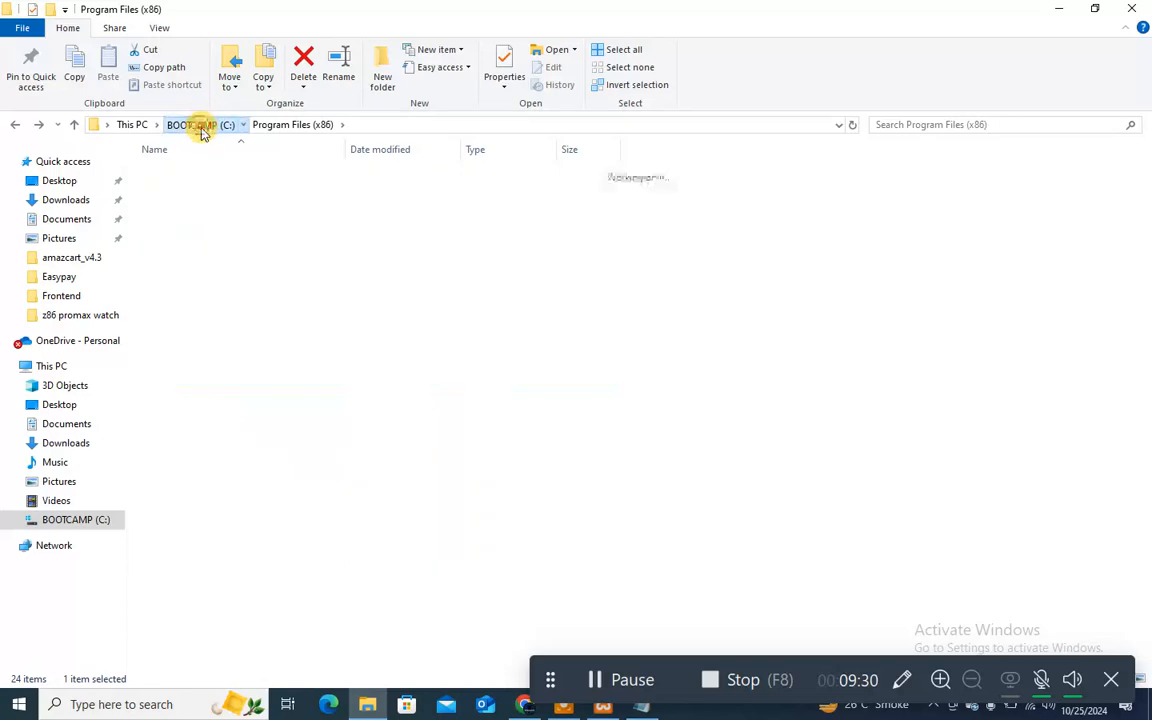
double_click(199, 310)
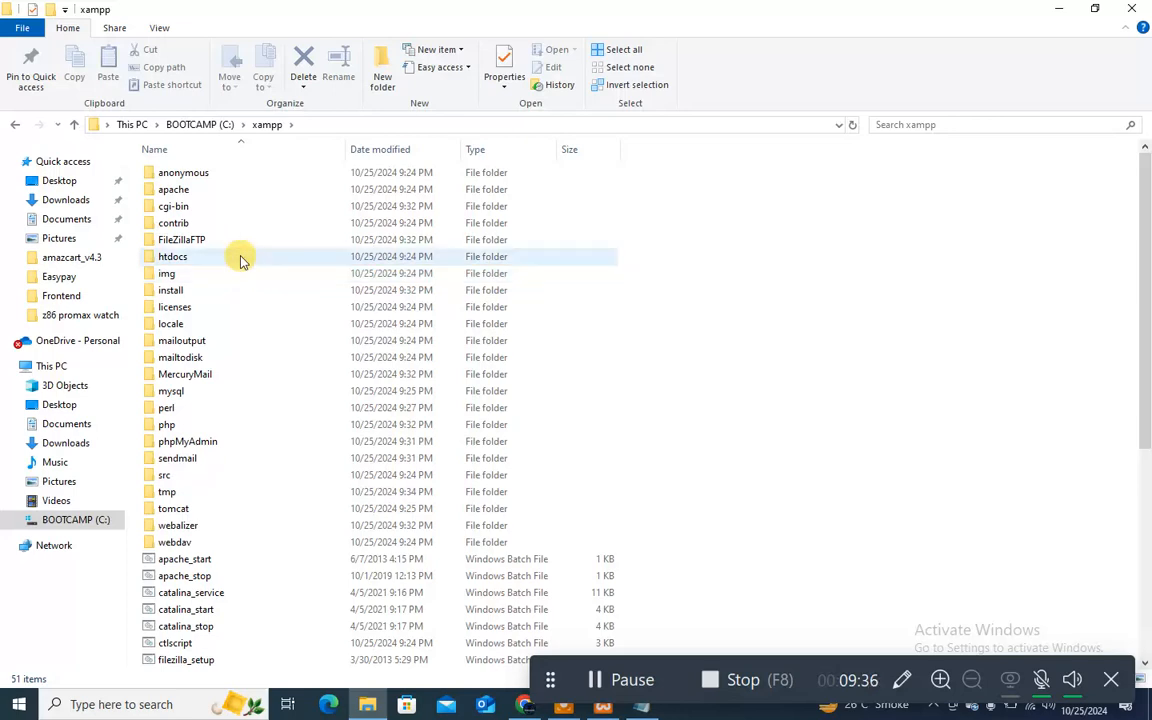
Open the htdocs folder inside the xampp folder
double_click(240, 258)
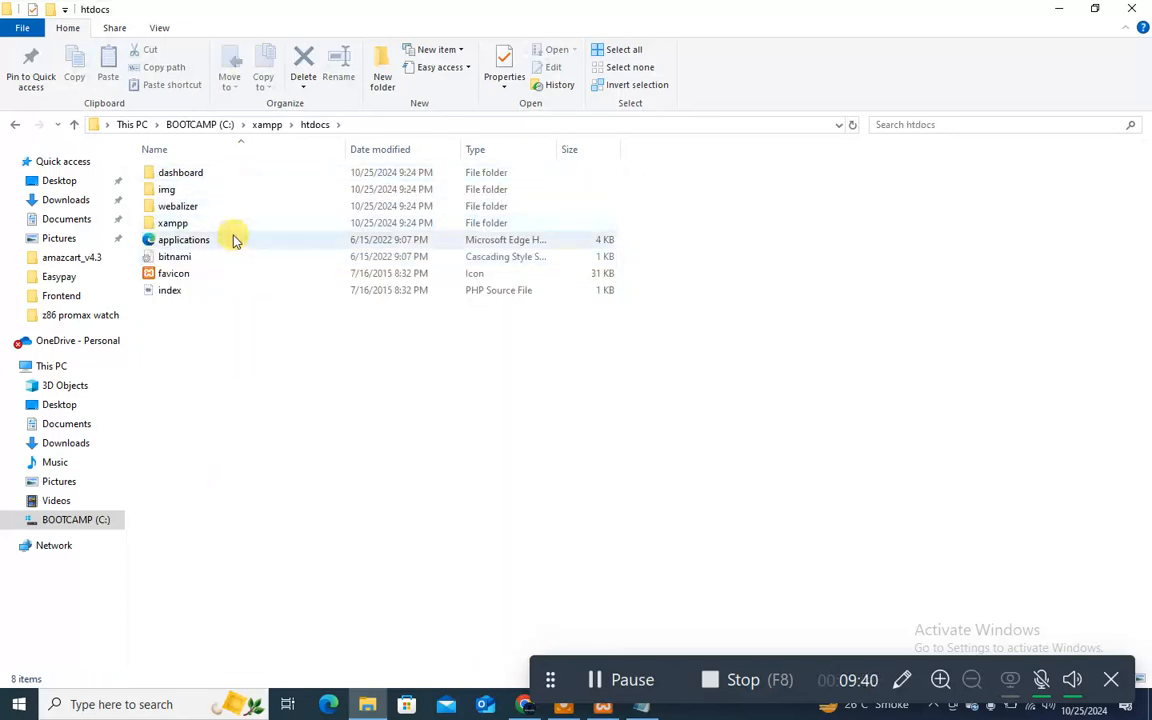
drag(228, 347, 226, 170)
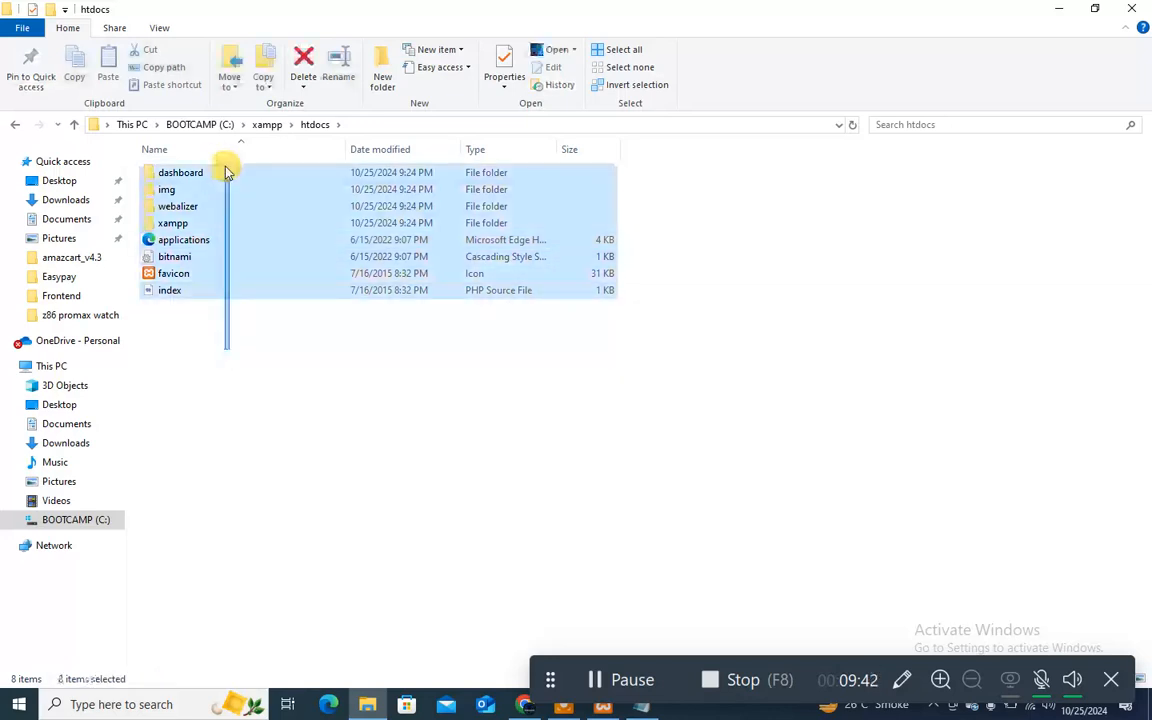
right_click(263, 222)
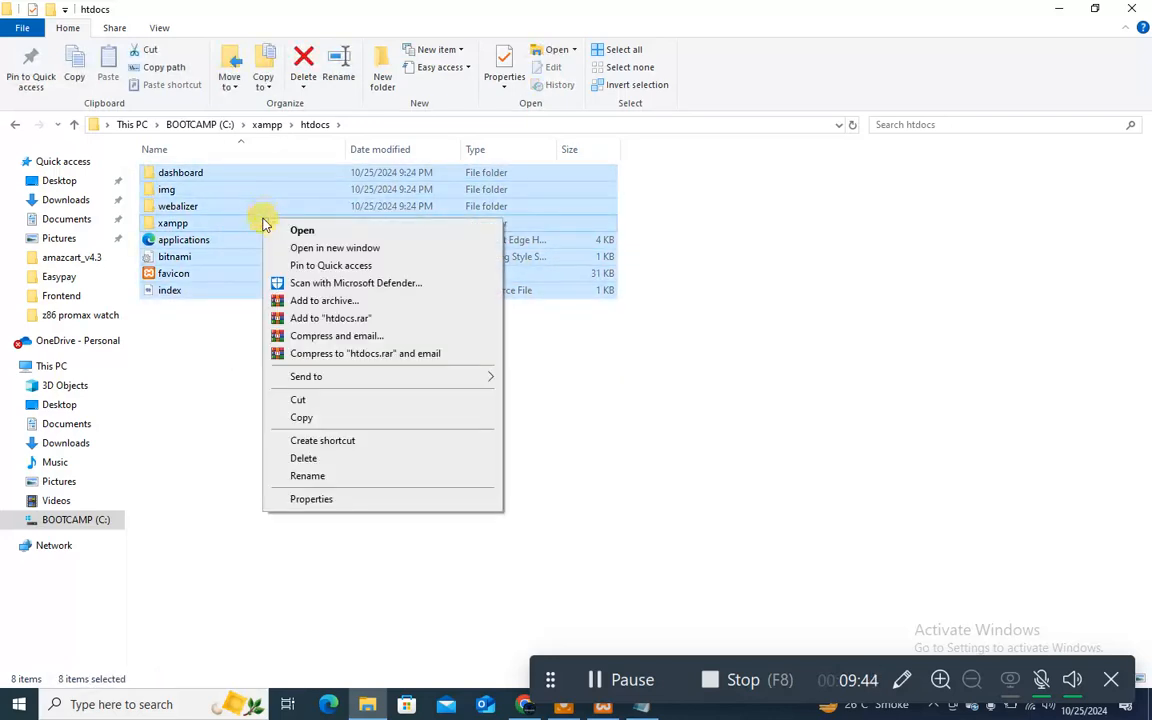
key(Escape)
click(216, 332)
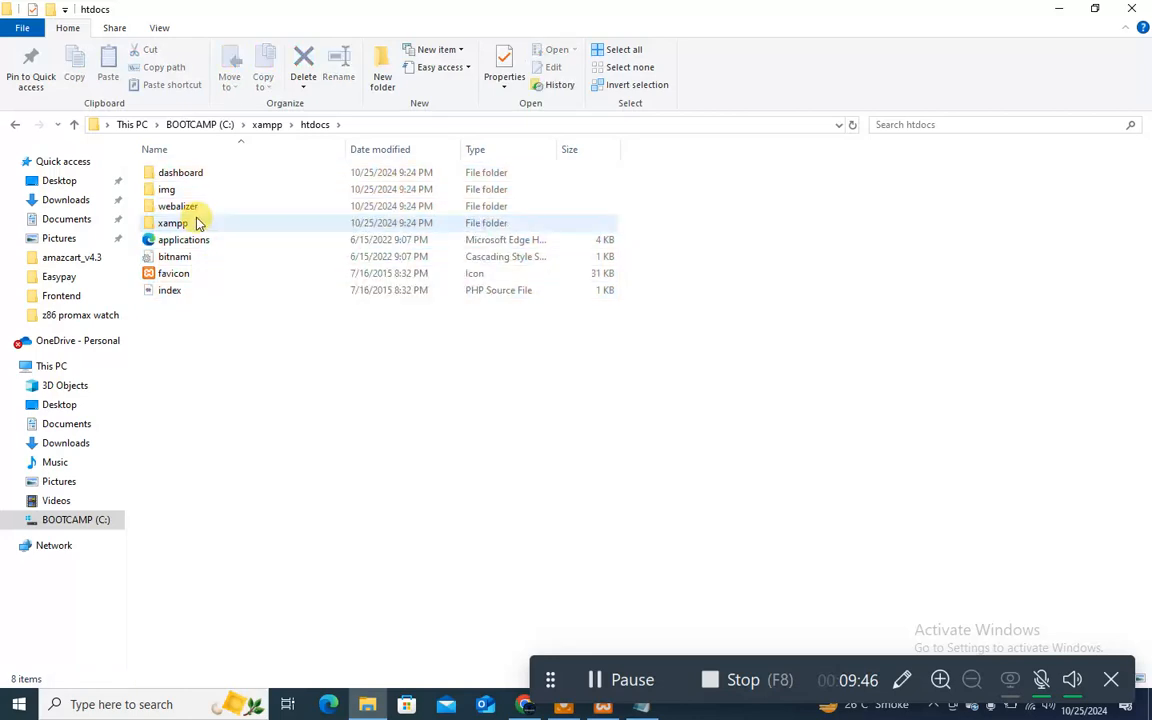
Look through the xampp and dashboard subfolders of htdocs
click(198, 224)
double_click(198, 224)
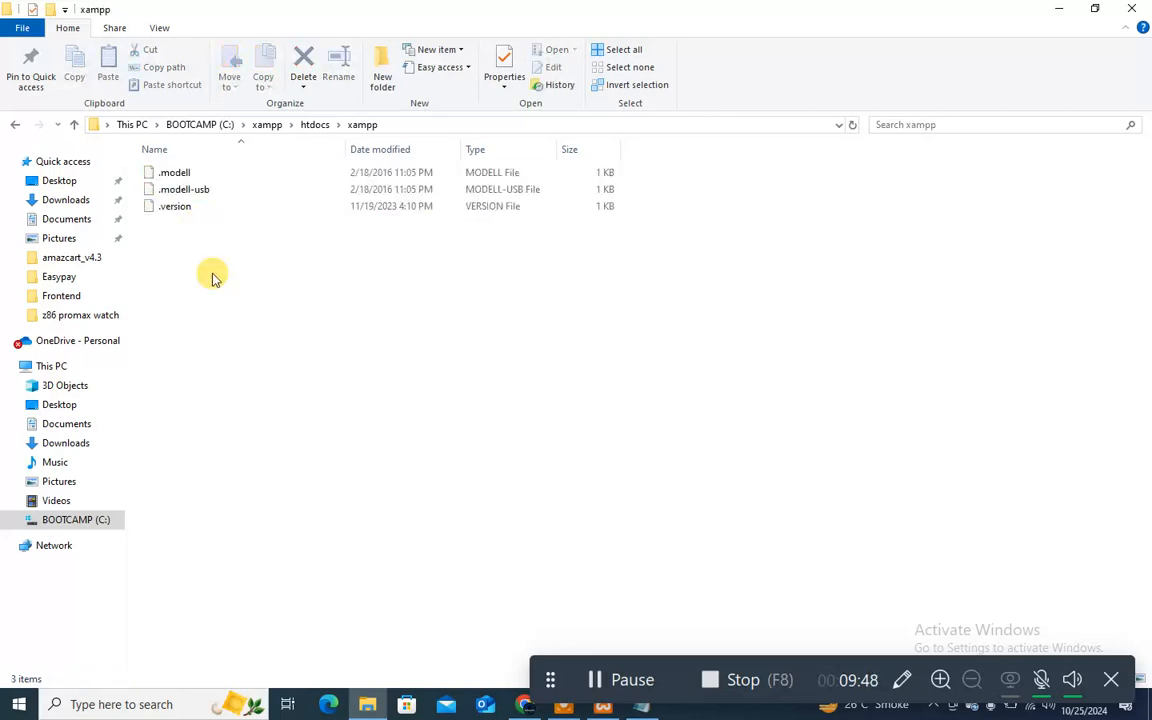
key(BackSpace)
key(Up)
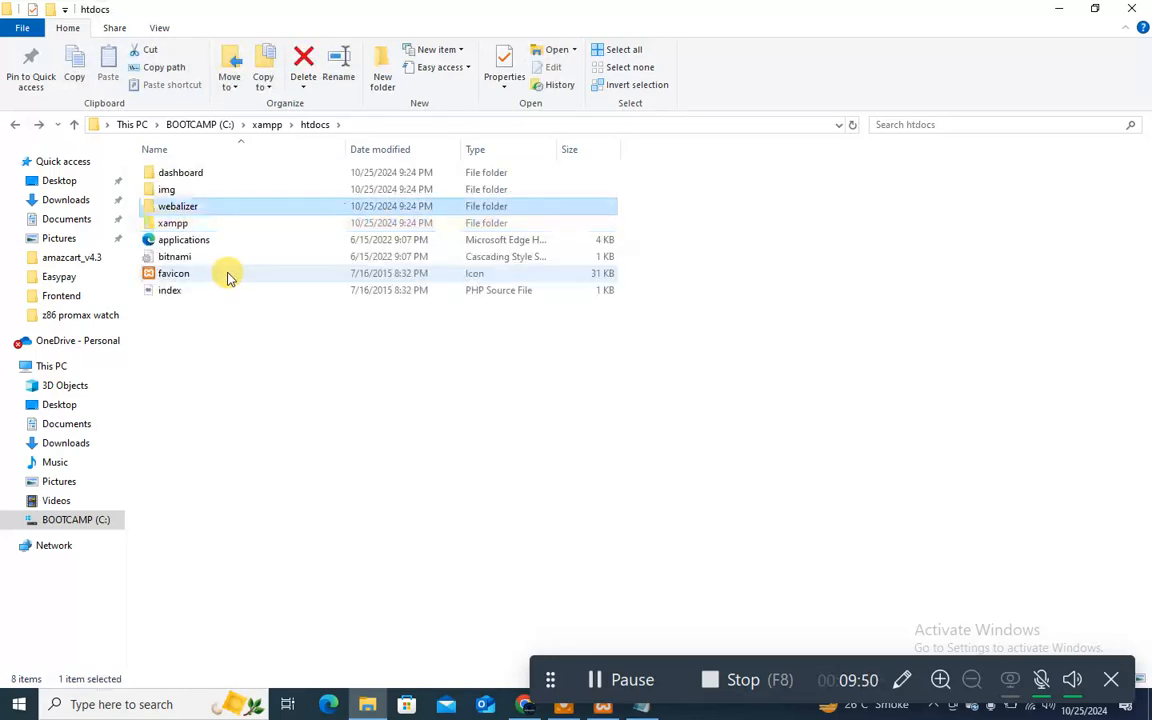
key(Up)
key(Up)
key(Return)
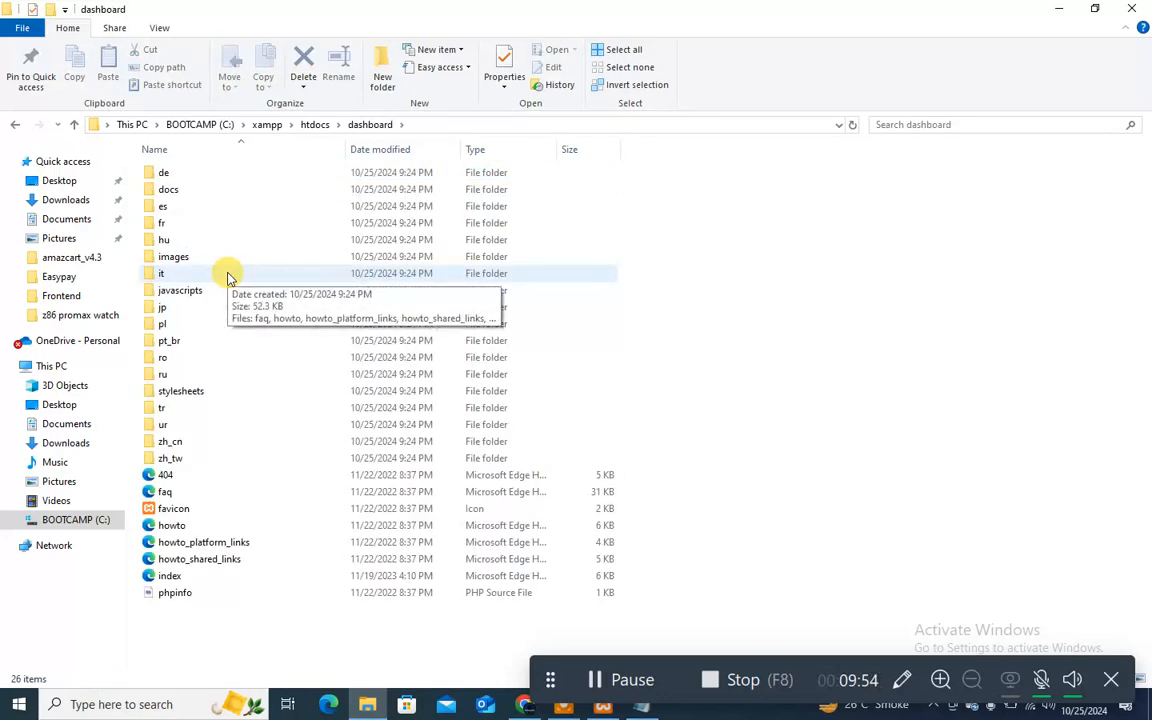
key(BackSpace)
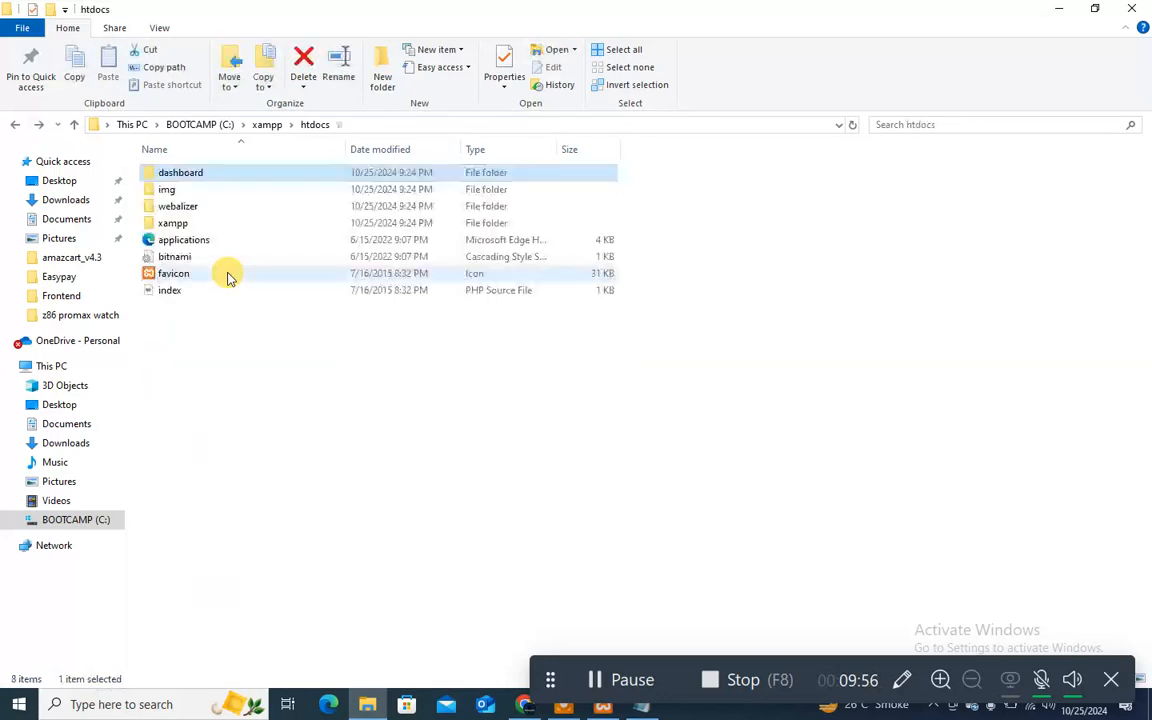
Delete all the default files and folders in the htdocs folder
key(ctrl+a)
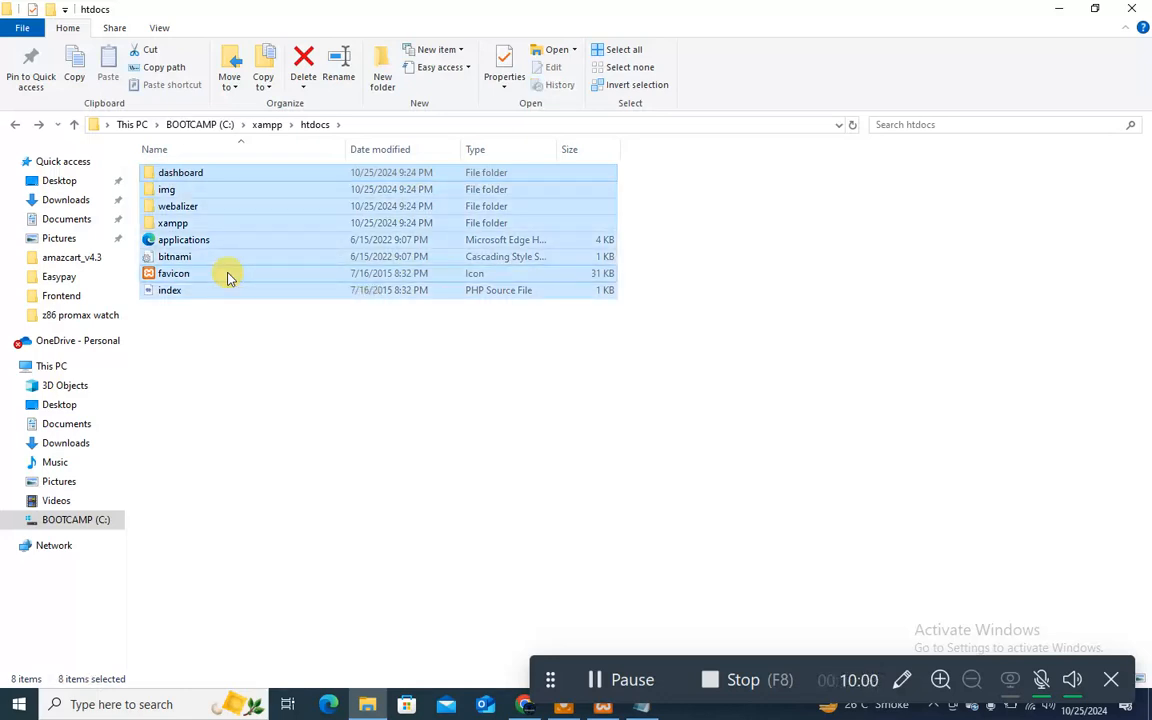
key(BackSpace)
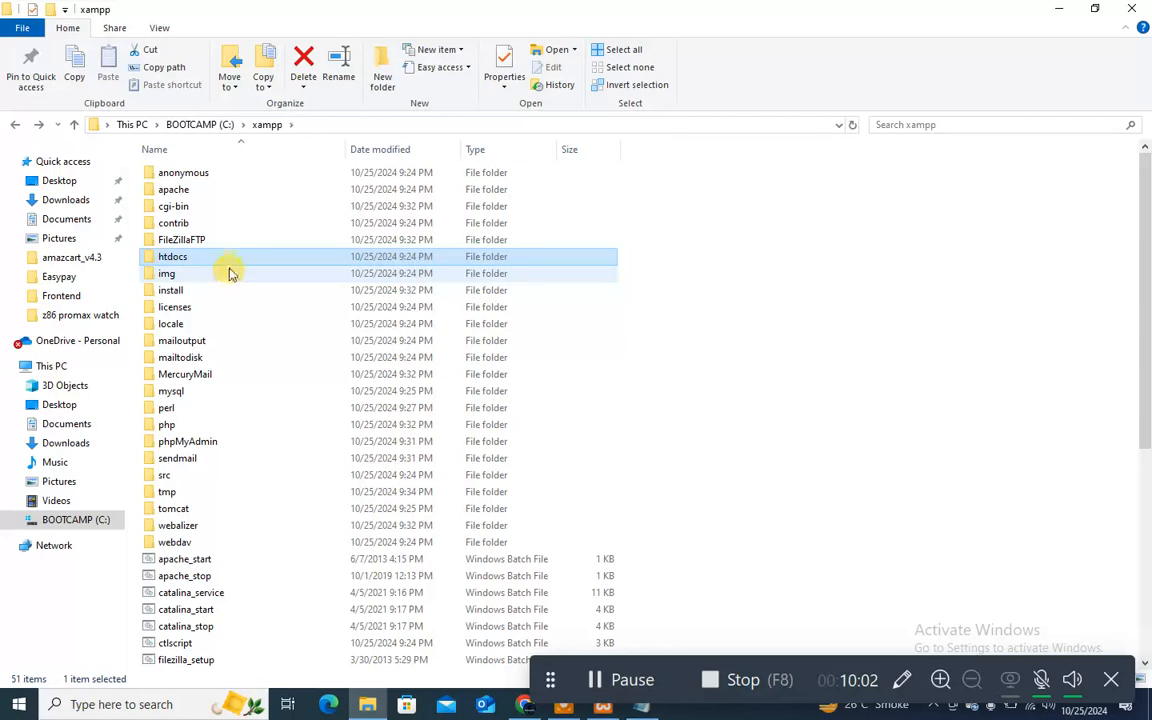
double_click(228, 262)
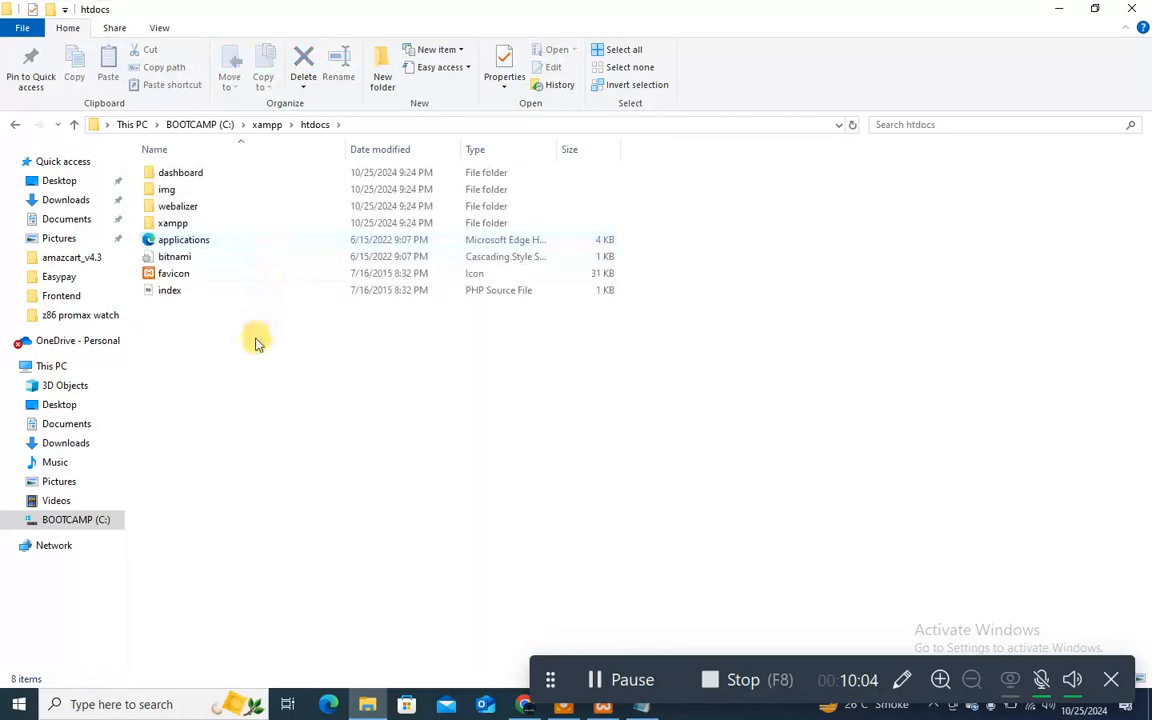
drag(257, 339, 263, 143)
right_click(242, 225)
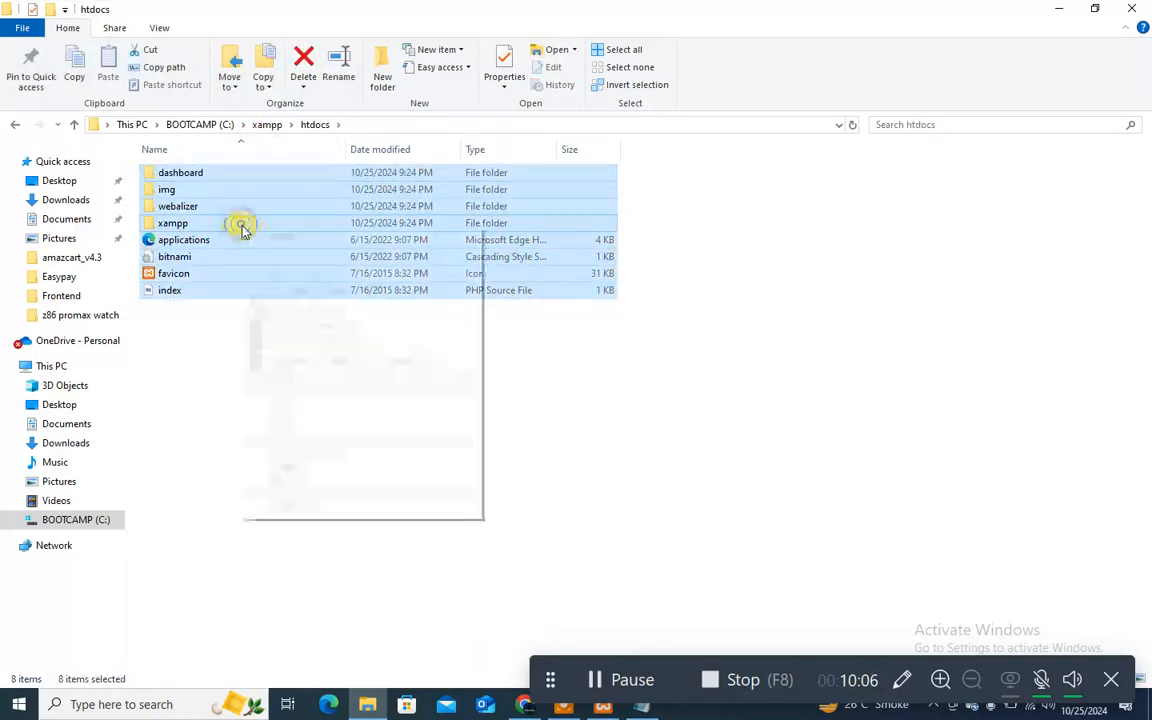
click(320, 467)
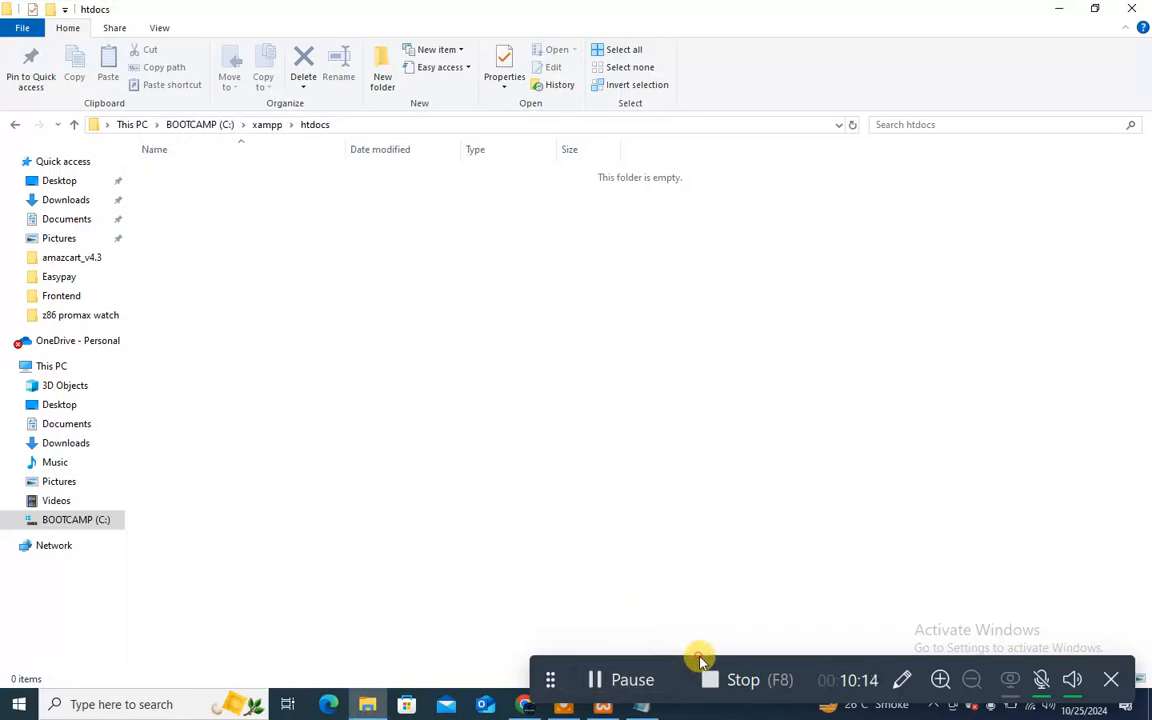
Switch to the Notepad note and add, below a blank line, "coppy Script/ PHP file what u want to show in localhost website"
click(641, 704)
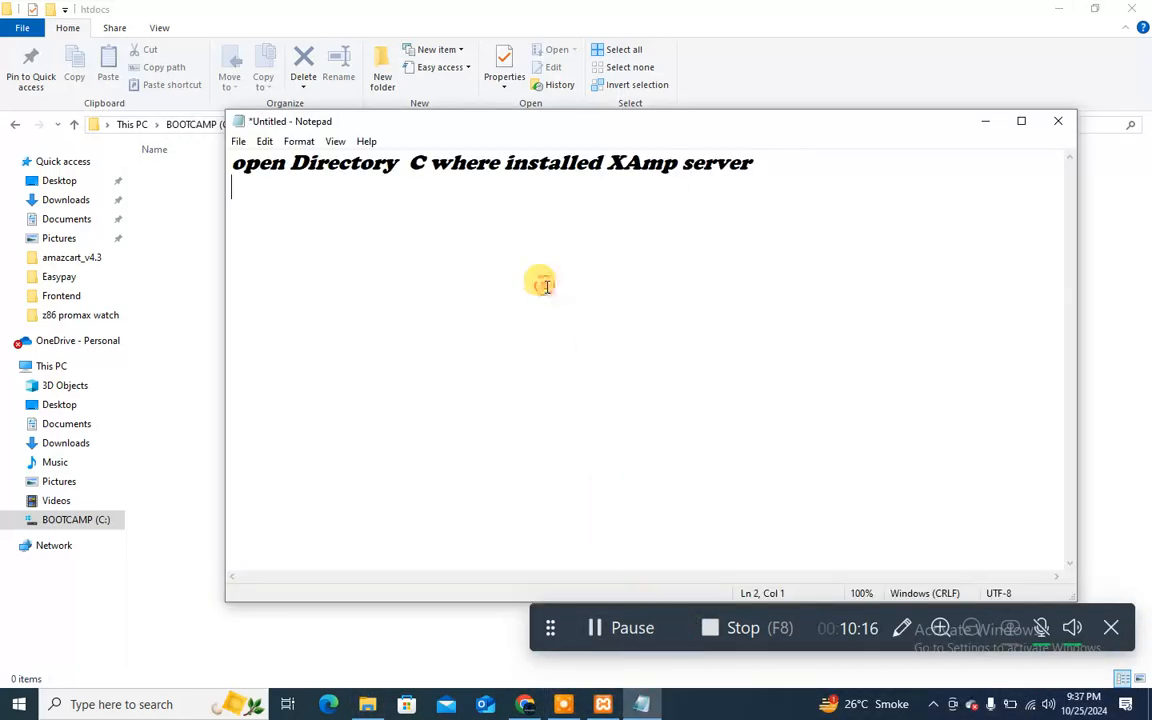
key(Return)
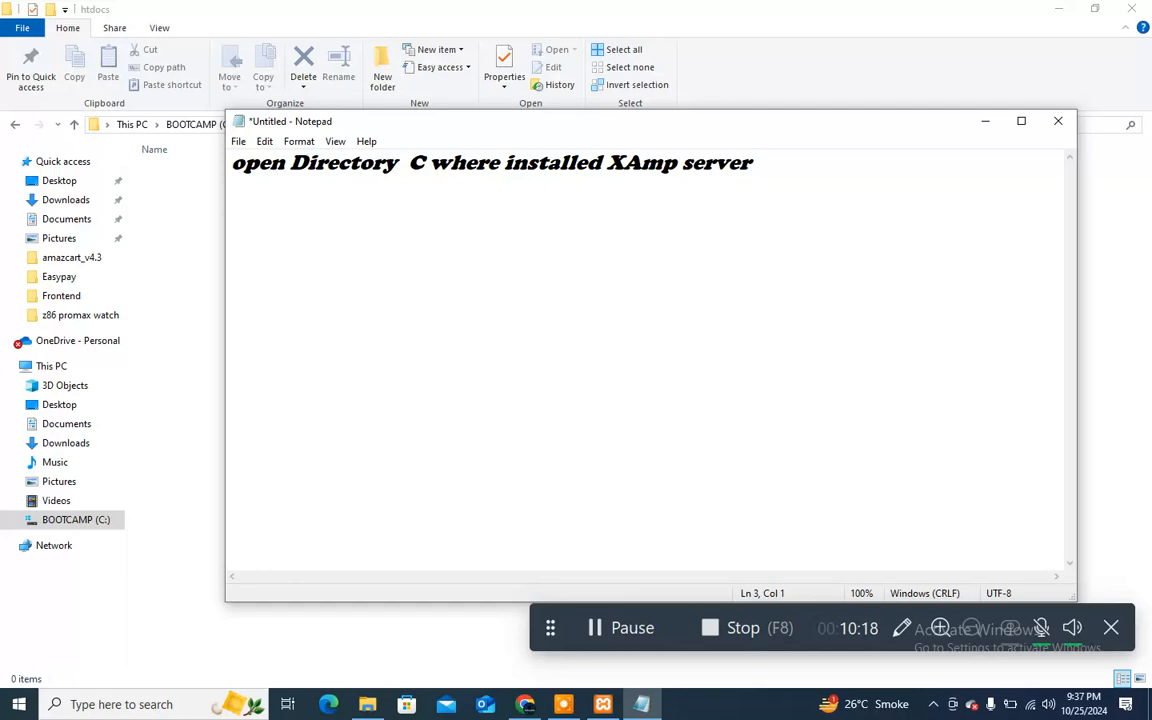
text(copy)
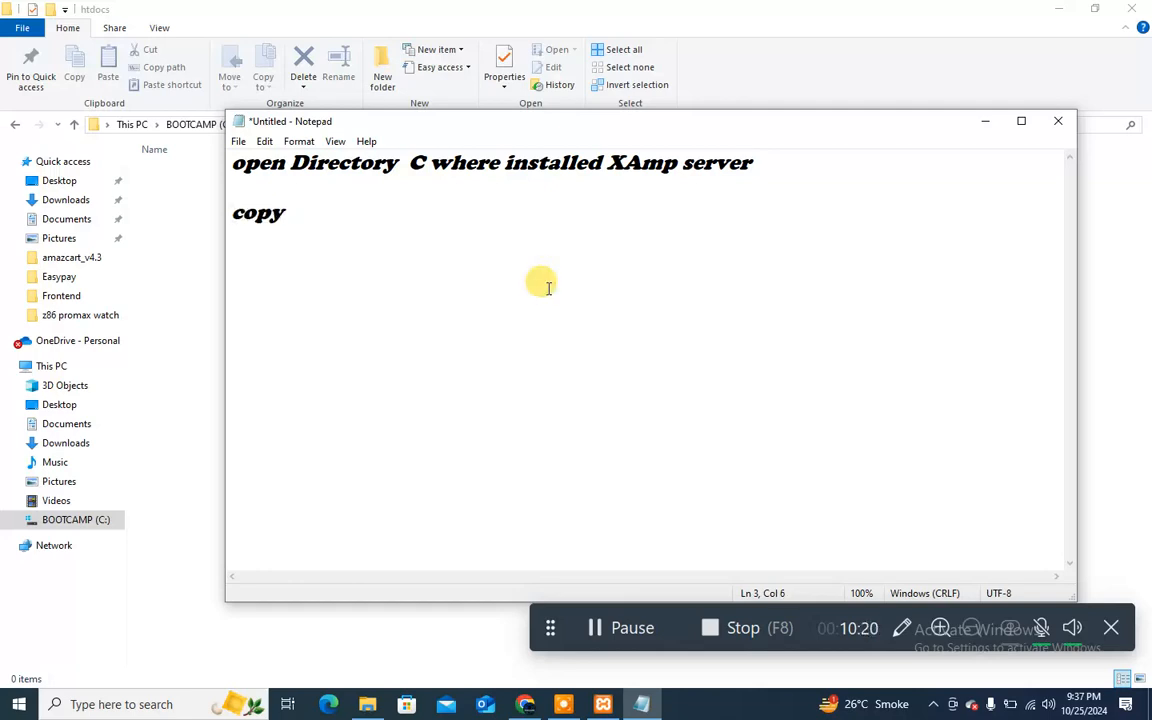
text(py )
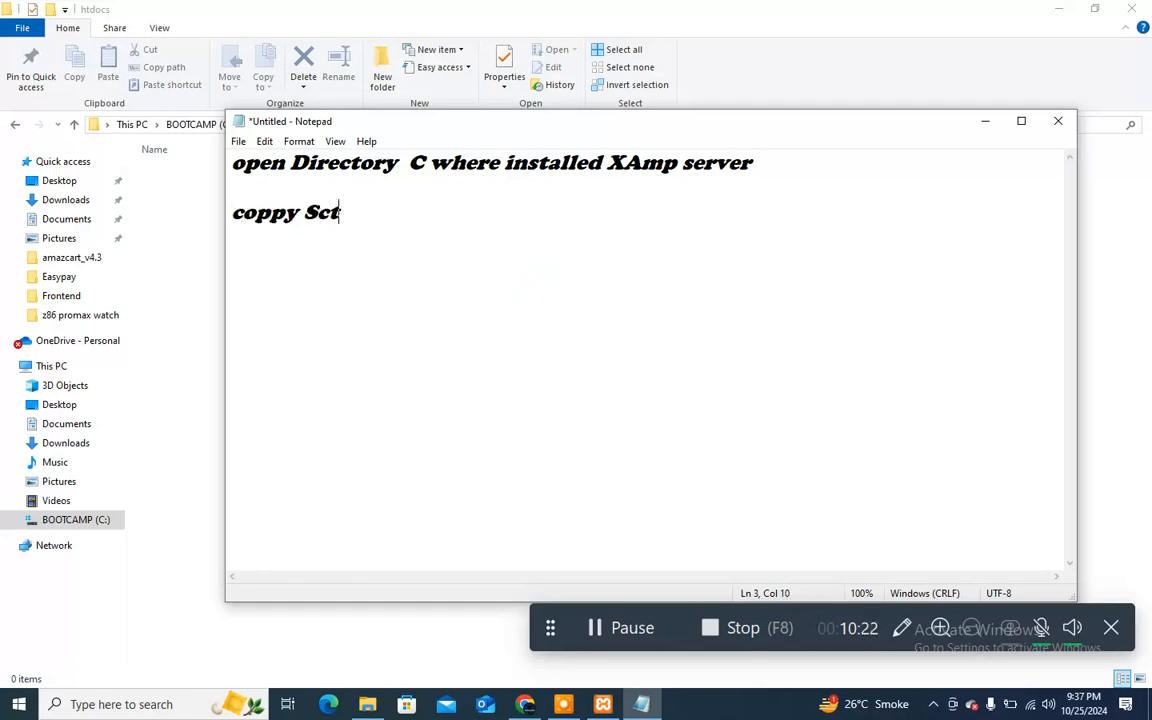
text(Script/)
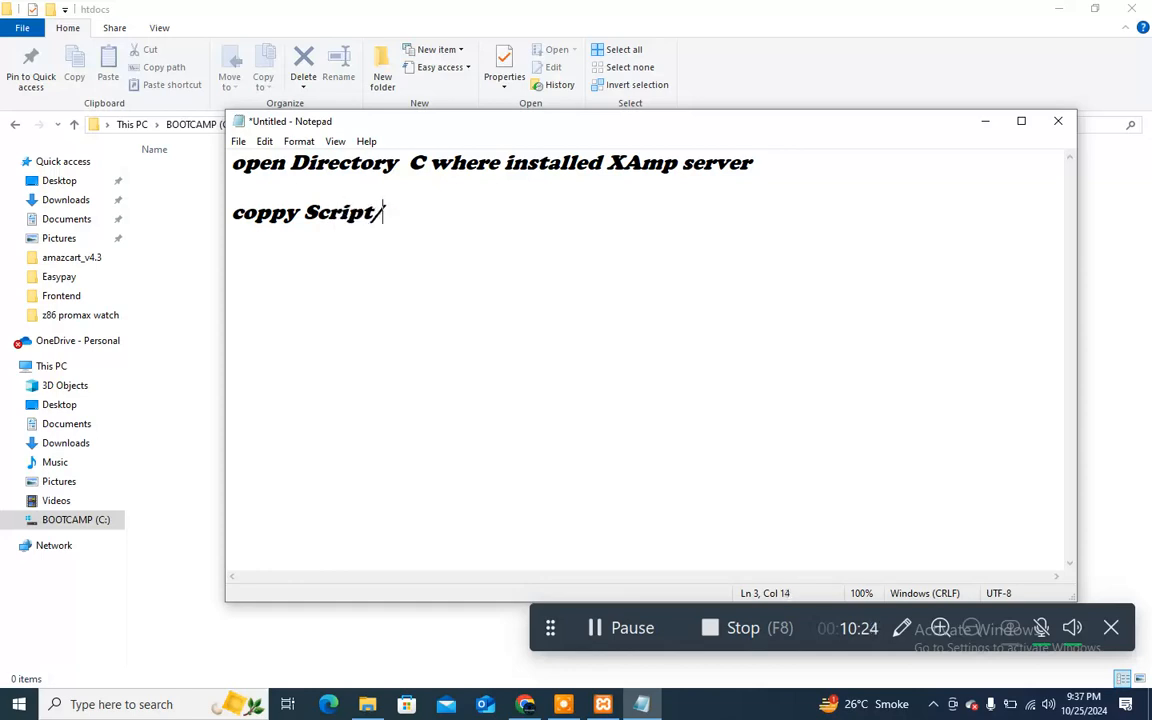
text( PHP)
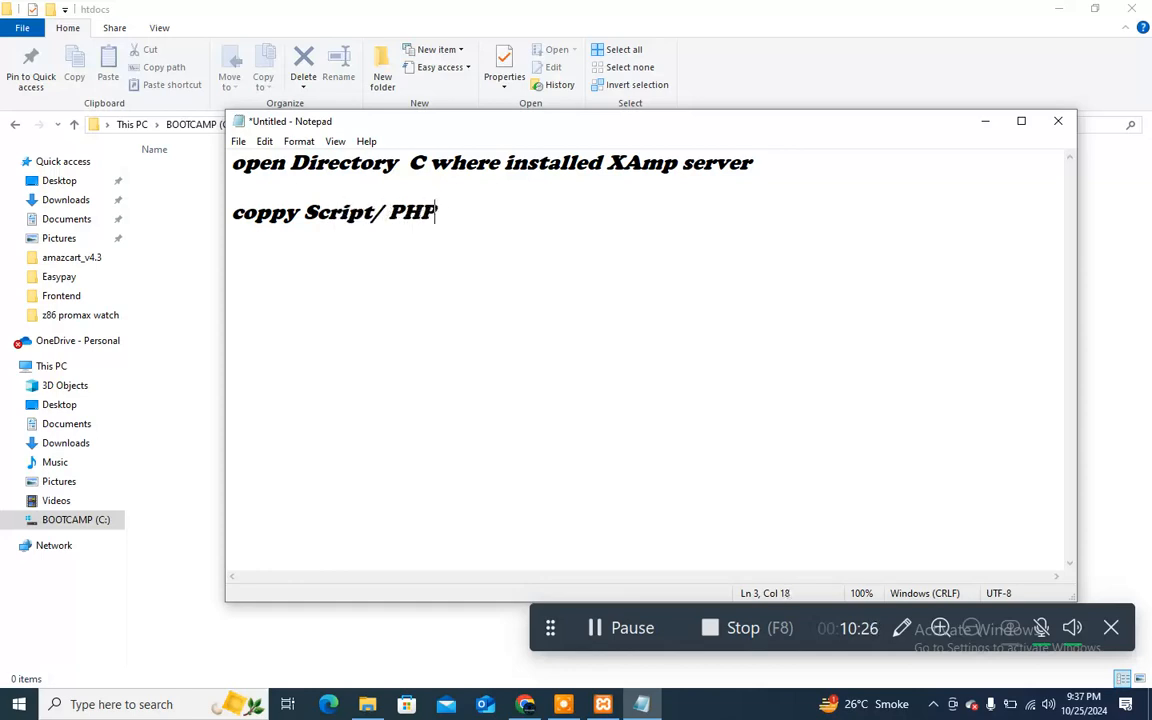
text( file whe)
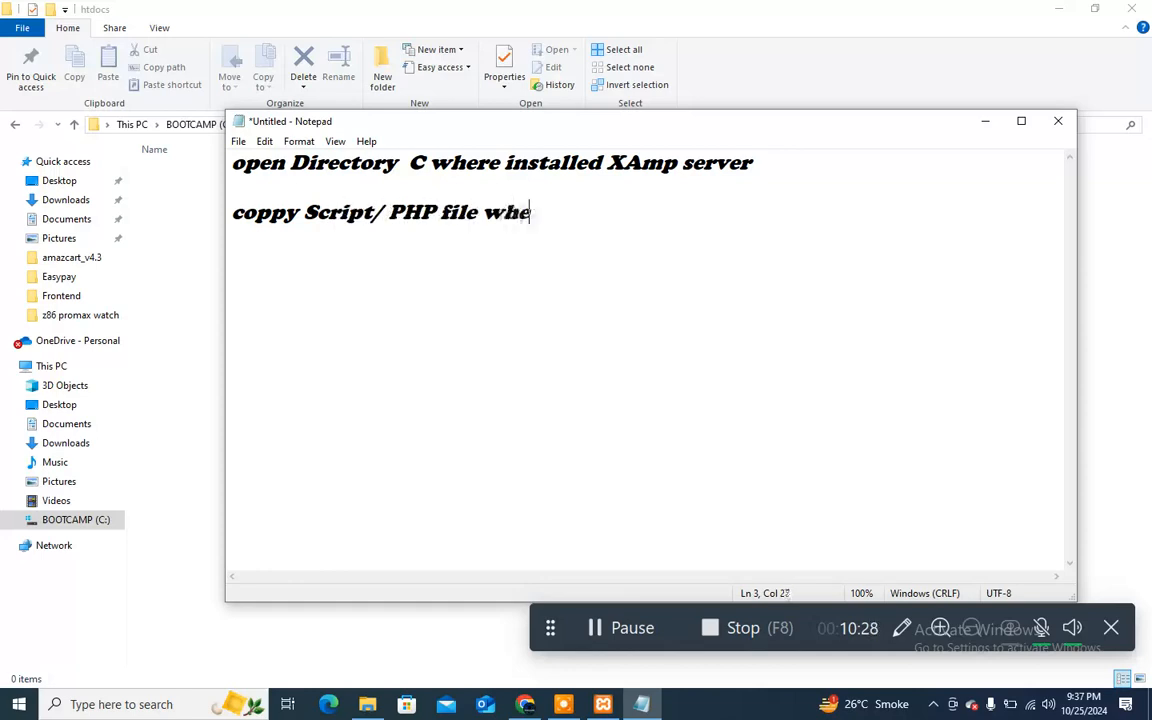
key(BackSpace)
text(at u want to)
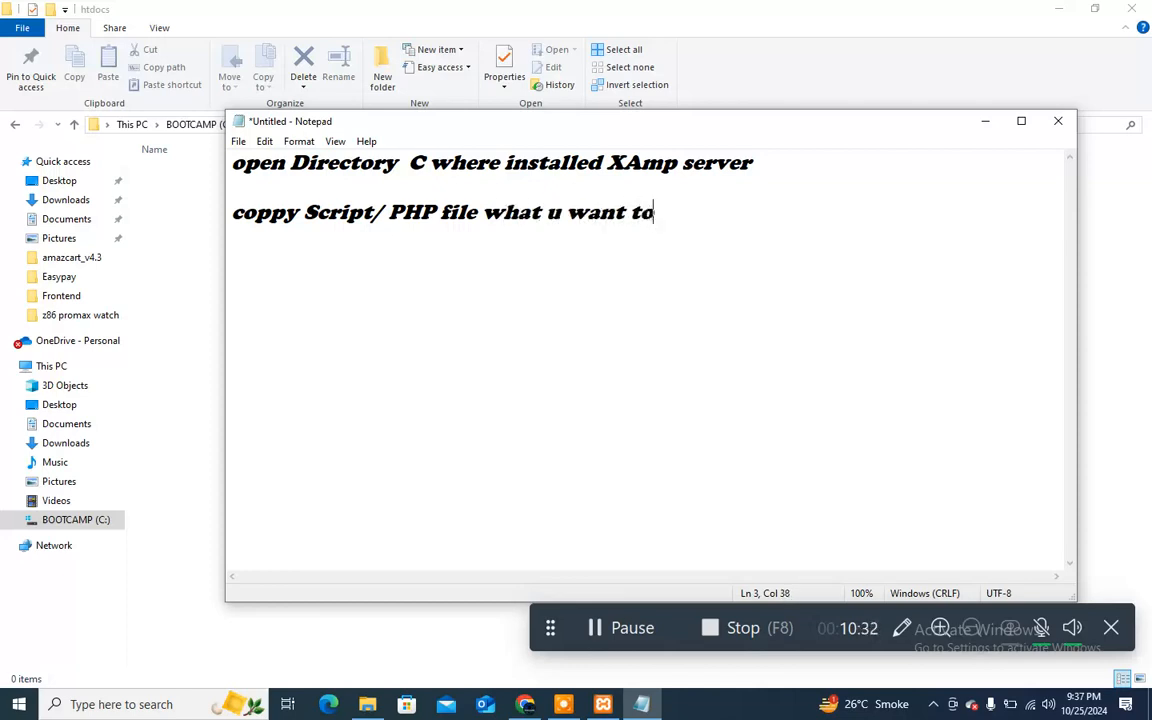
text( show in lo)
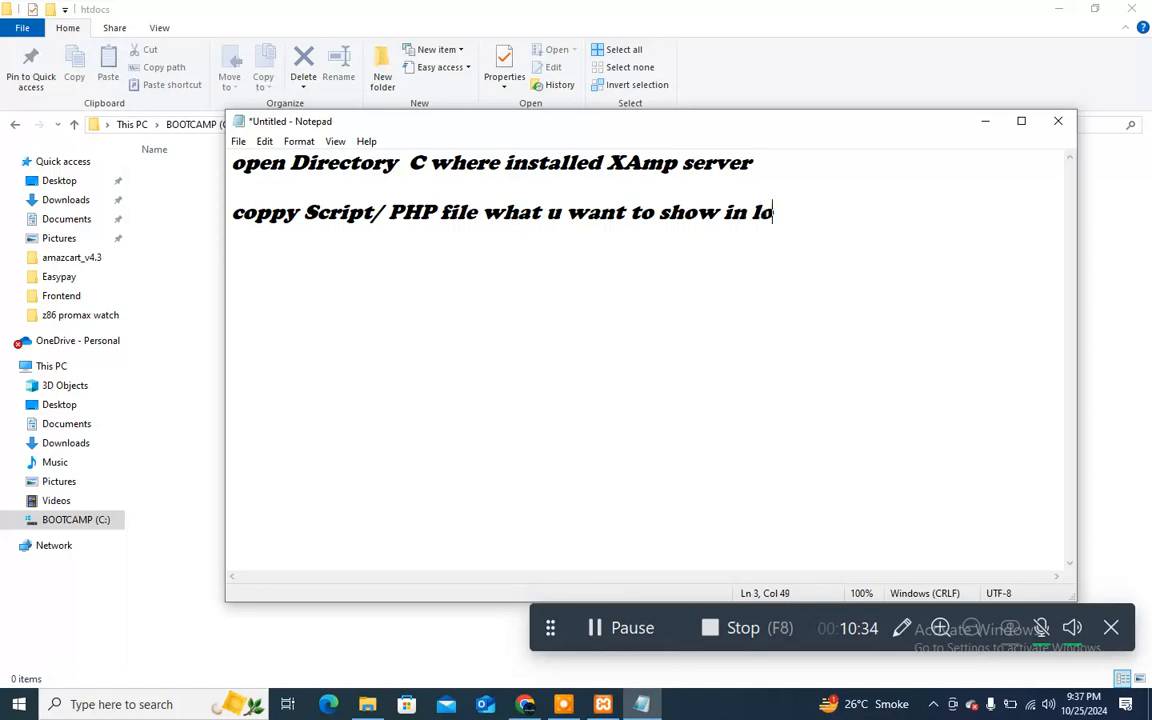
text(cathost)
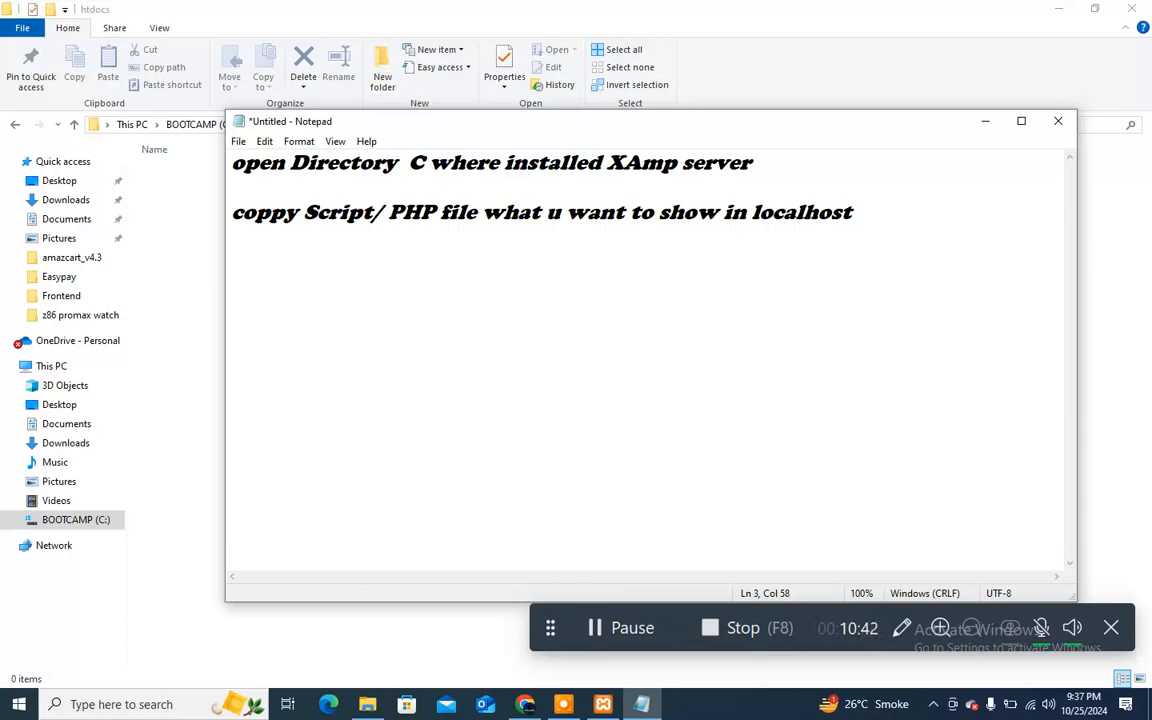
text(  website)
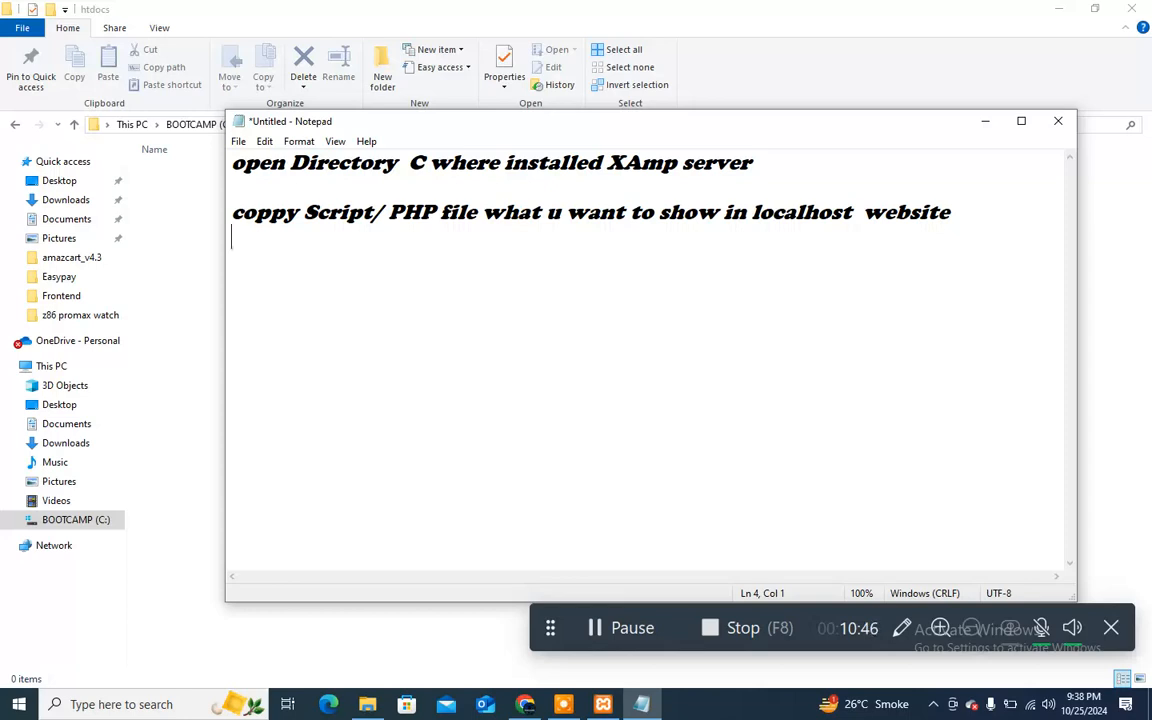
Add "coppy and paste here" as the note's last line
text(coppy)
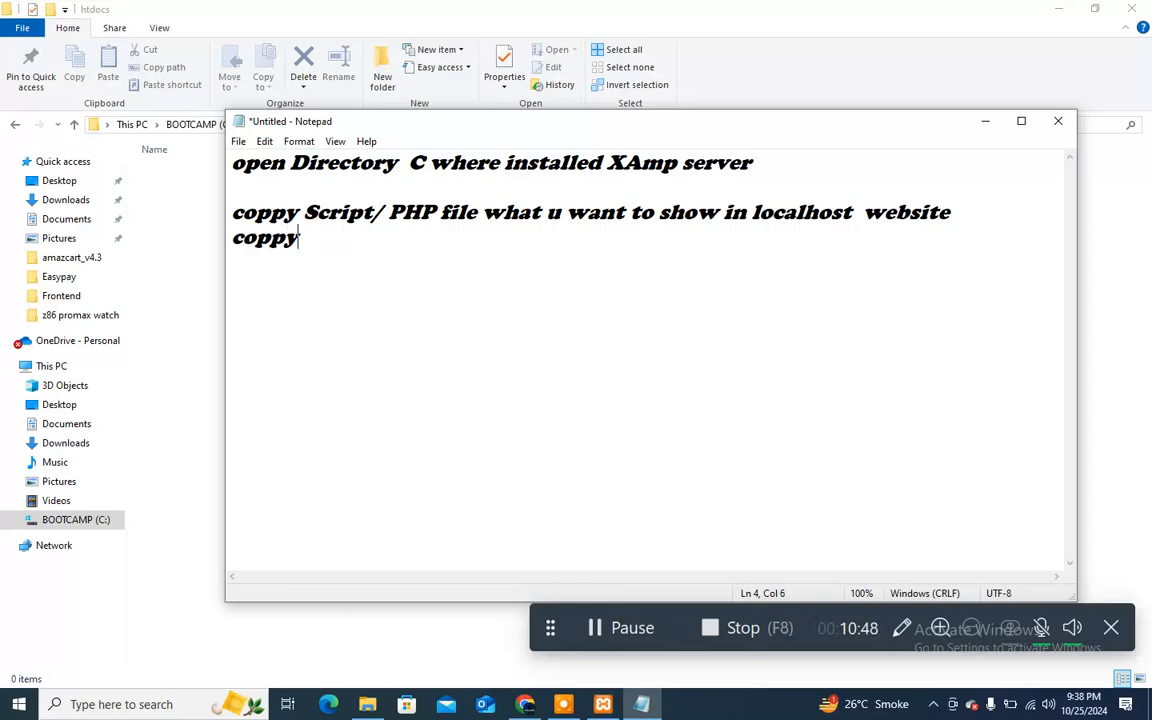
text( and paste)
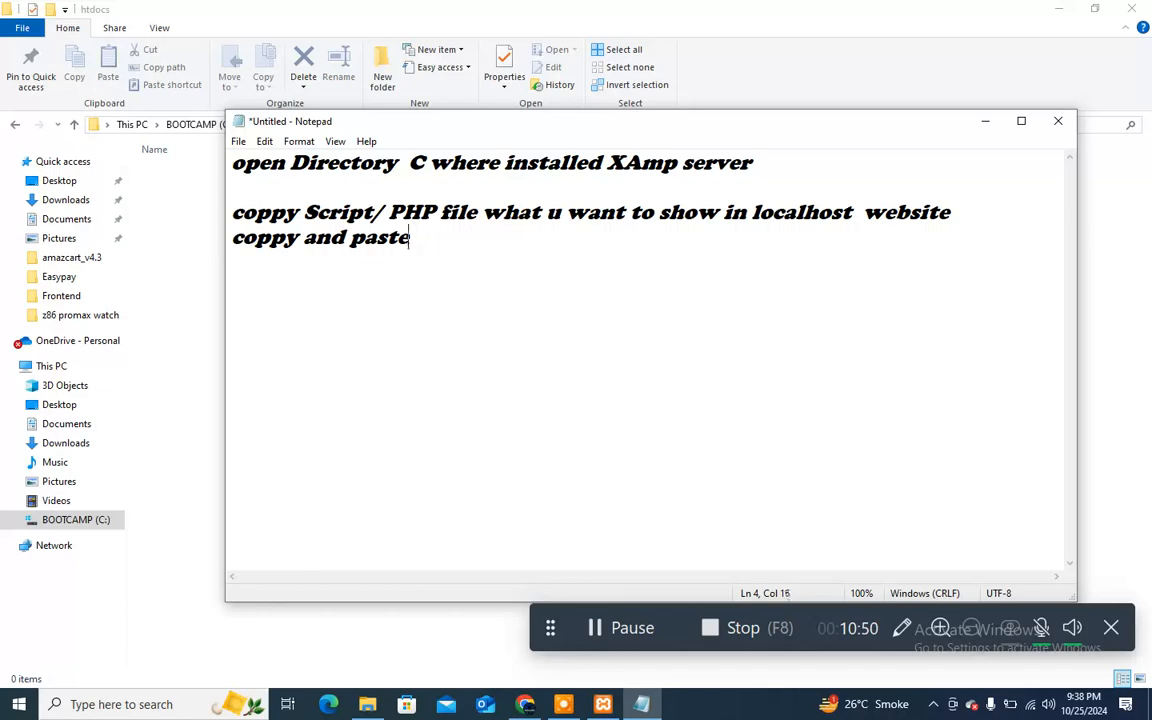
text(rhere)
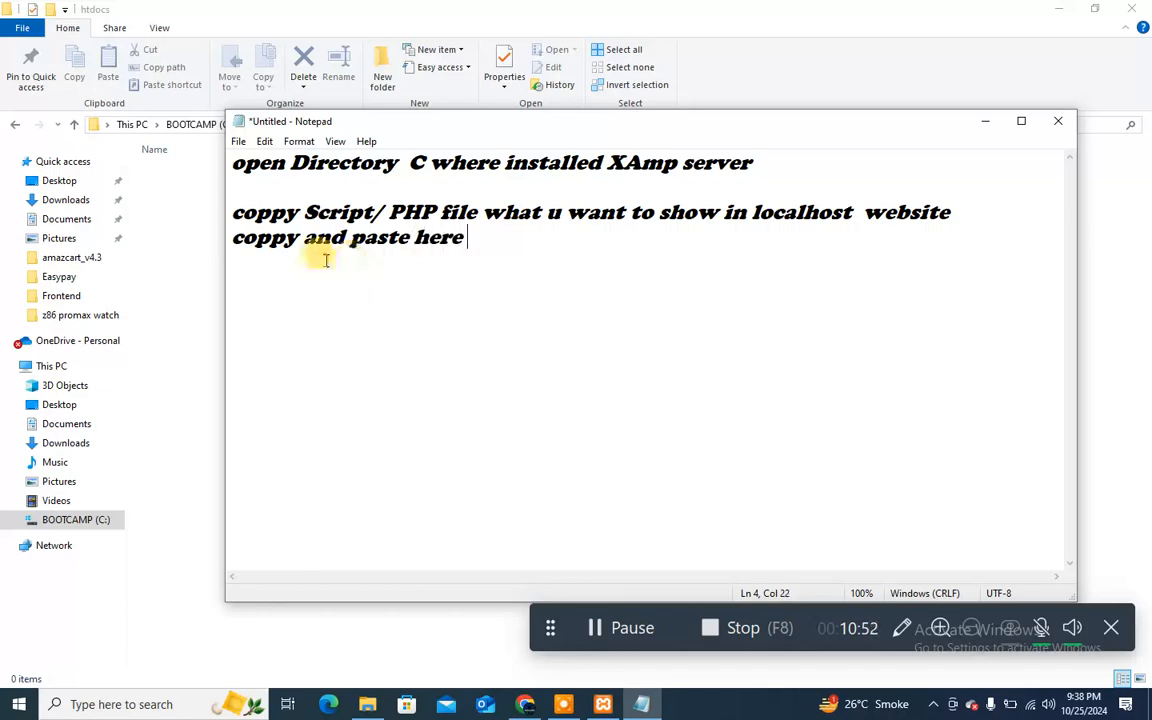
Return to File Explorer and copy the codecanyon amazcart-laravel ZIP archive from the Desktop folder
click(176, 365)
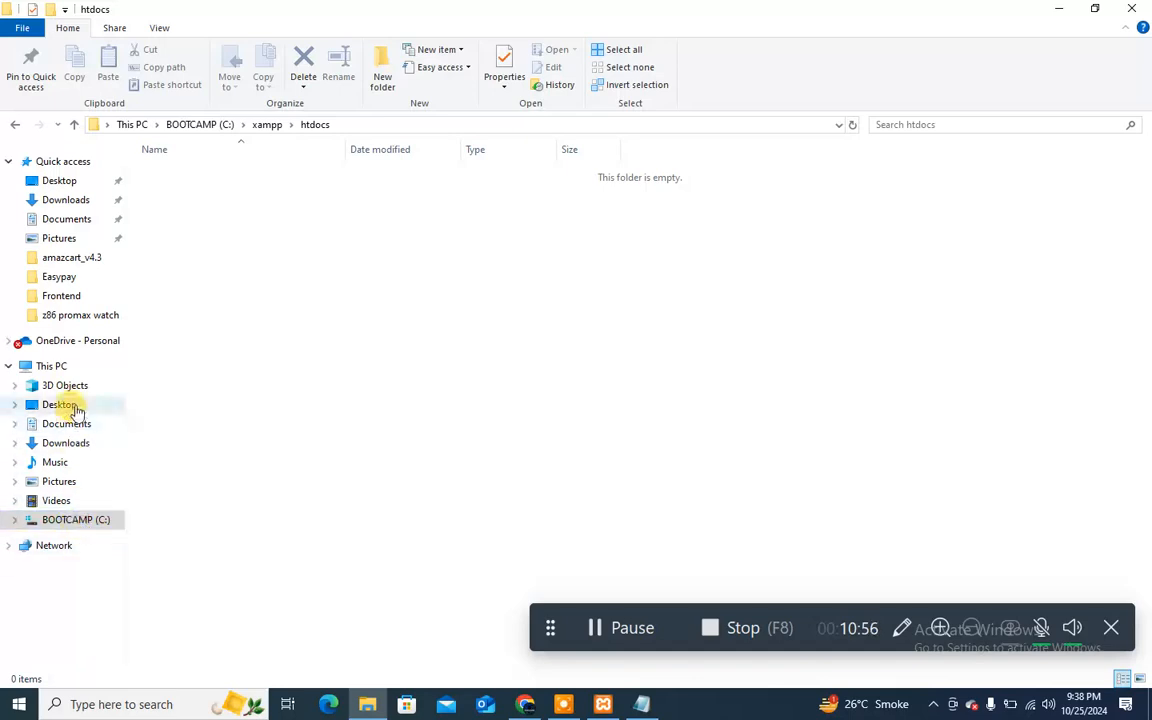
click(75, 410)
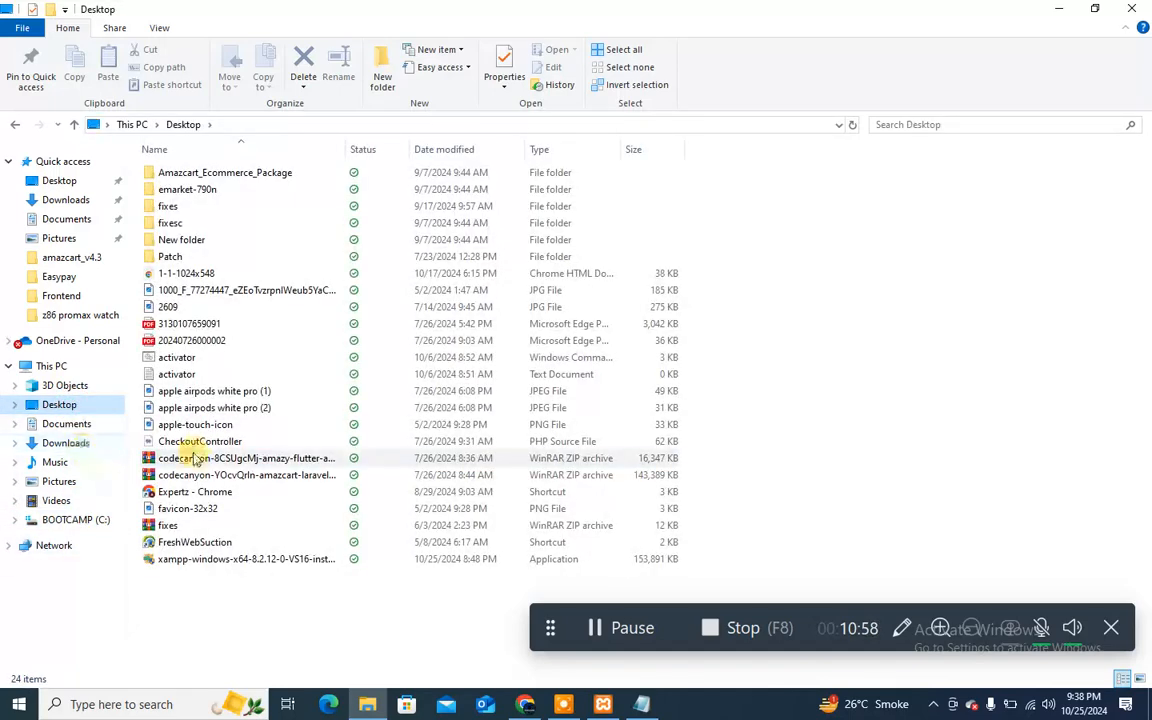
click(237, 476)
right_click(237, 476)
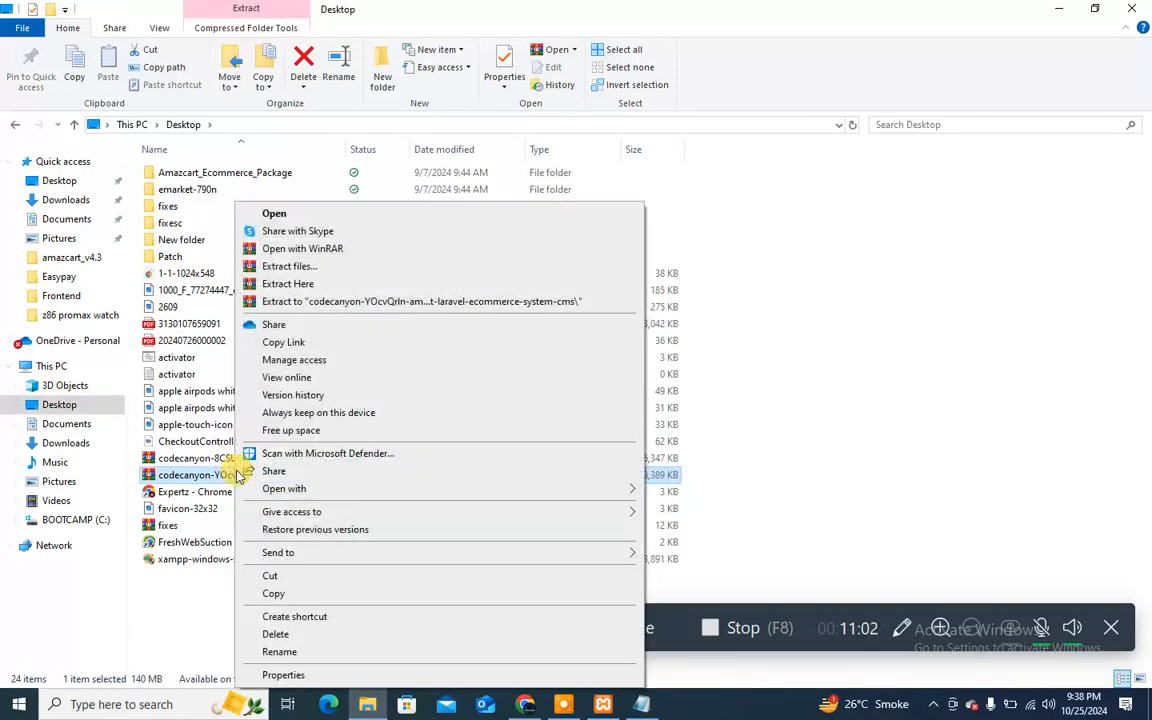
click(322, 578)
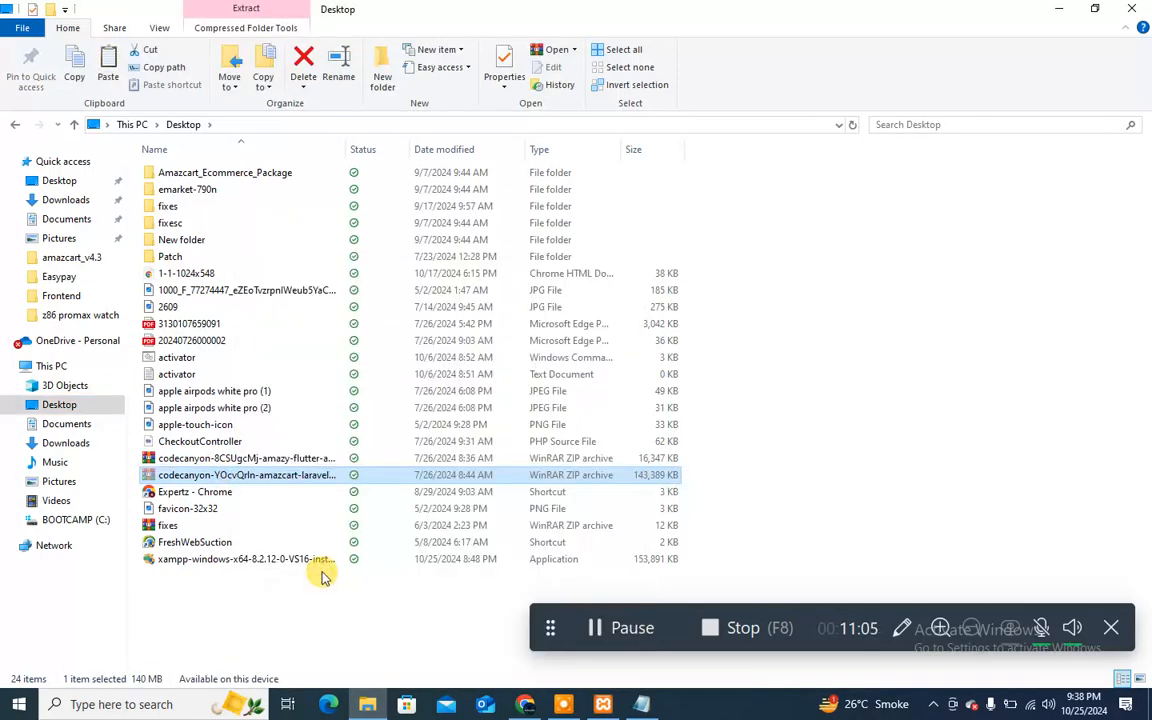
right_click(322, 483)
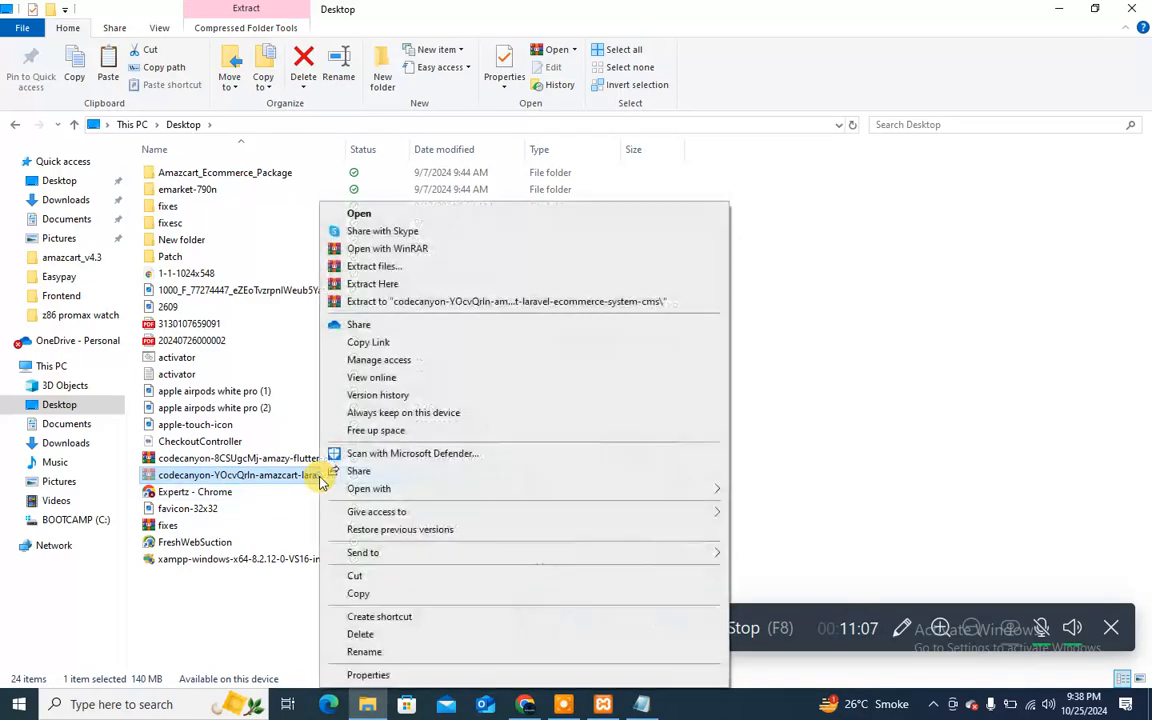
click(382, 596)
Paste the copied amazcart-laravel archive into C:\xampp\htdocs and extract it there
click(92, 520)
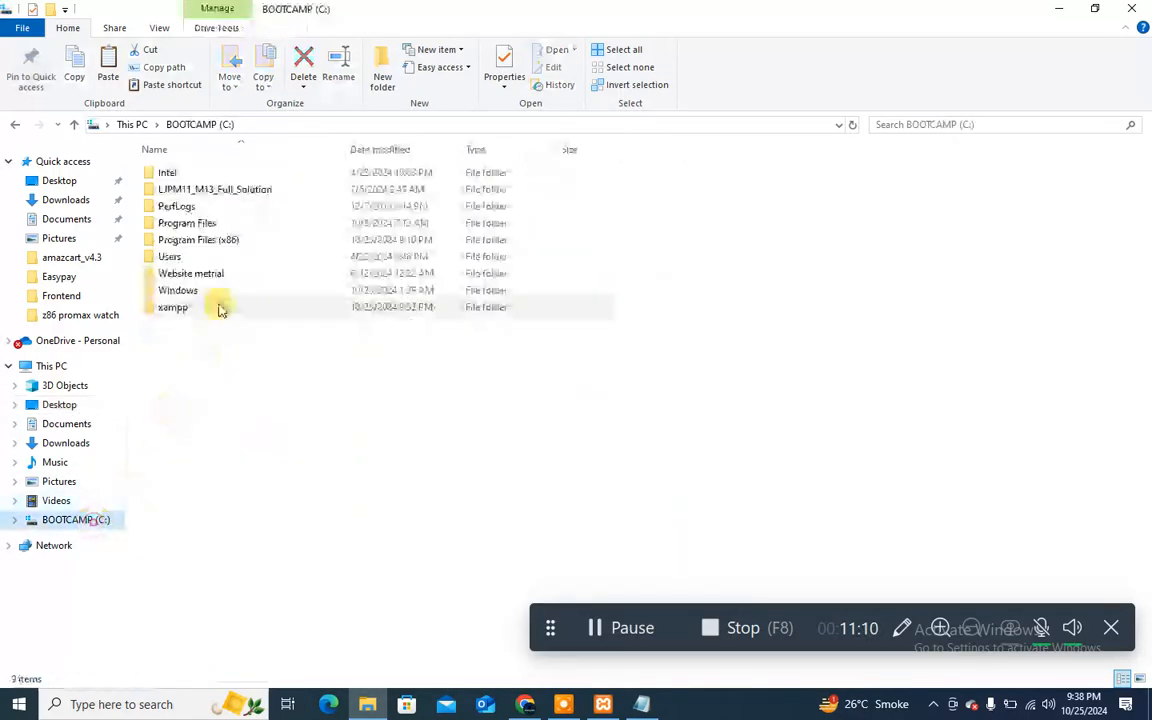
double_click(276, 307)
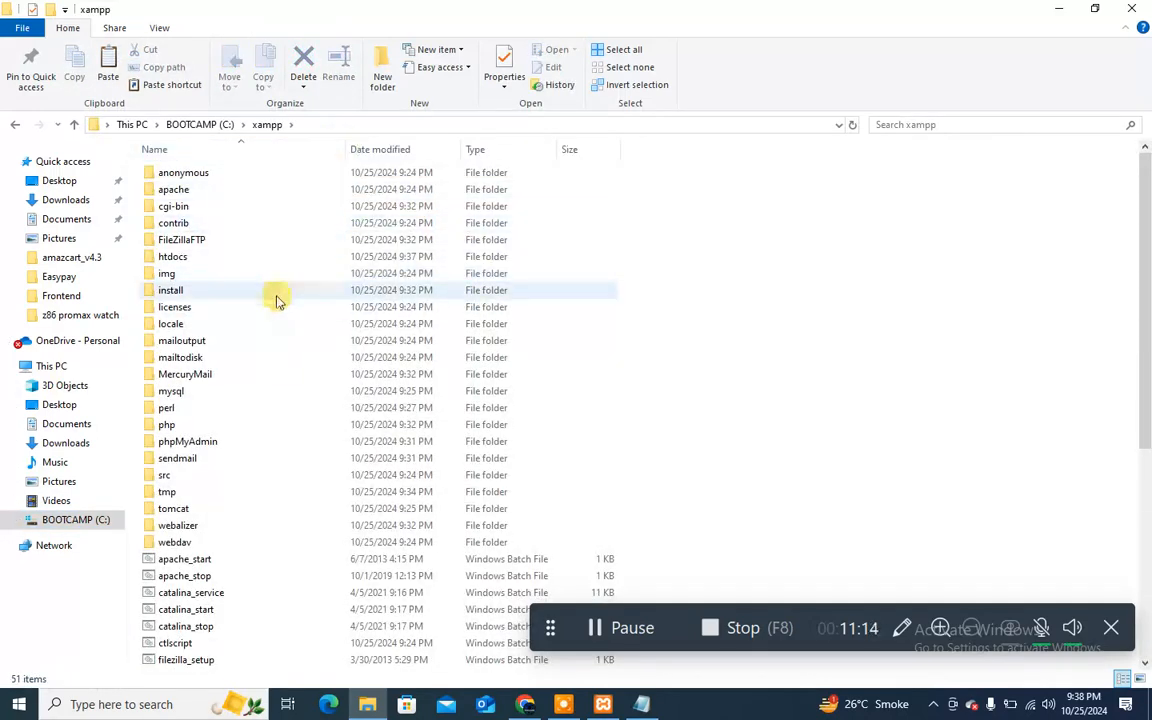
double_click(268, 258)
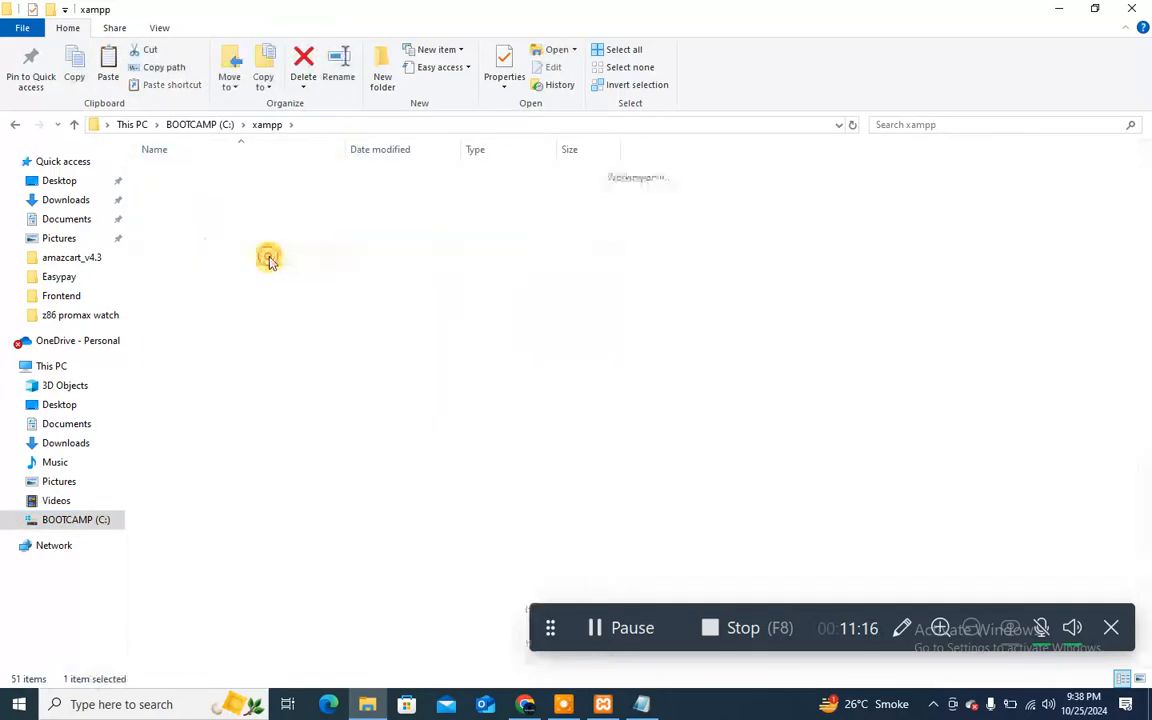
right_click(268, 258)
click(309, 368)
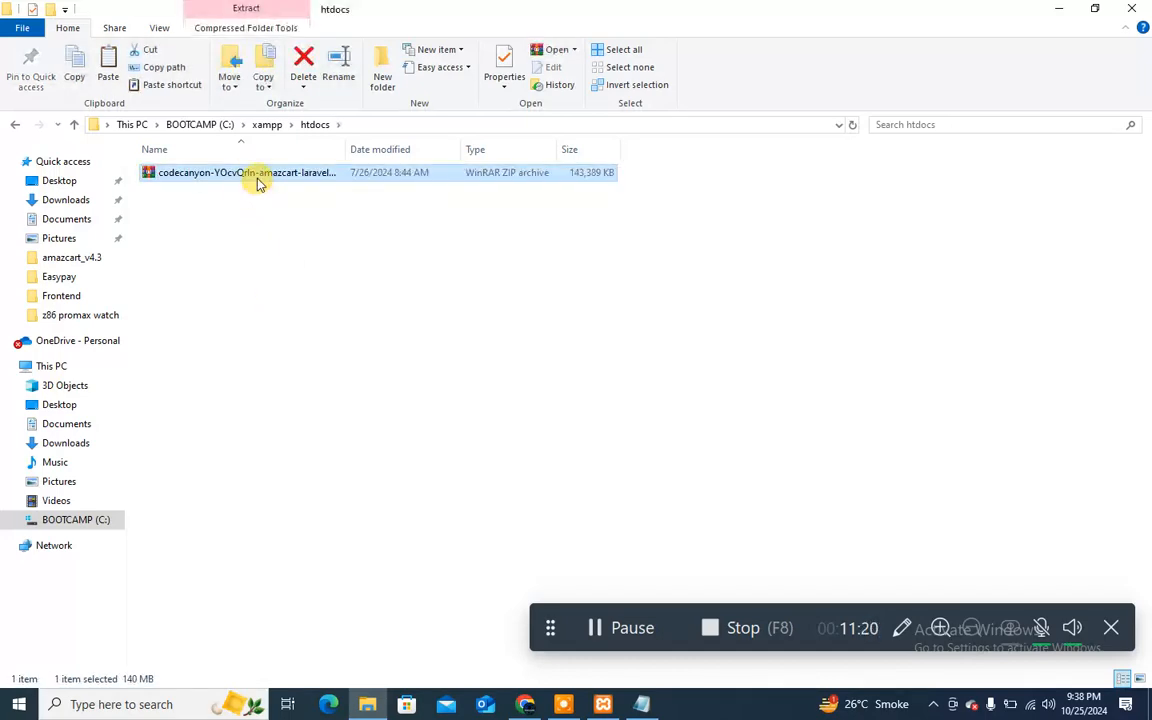
right_click(257, 180)
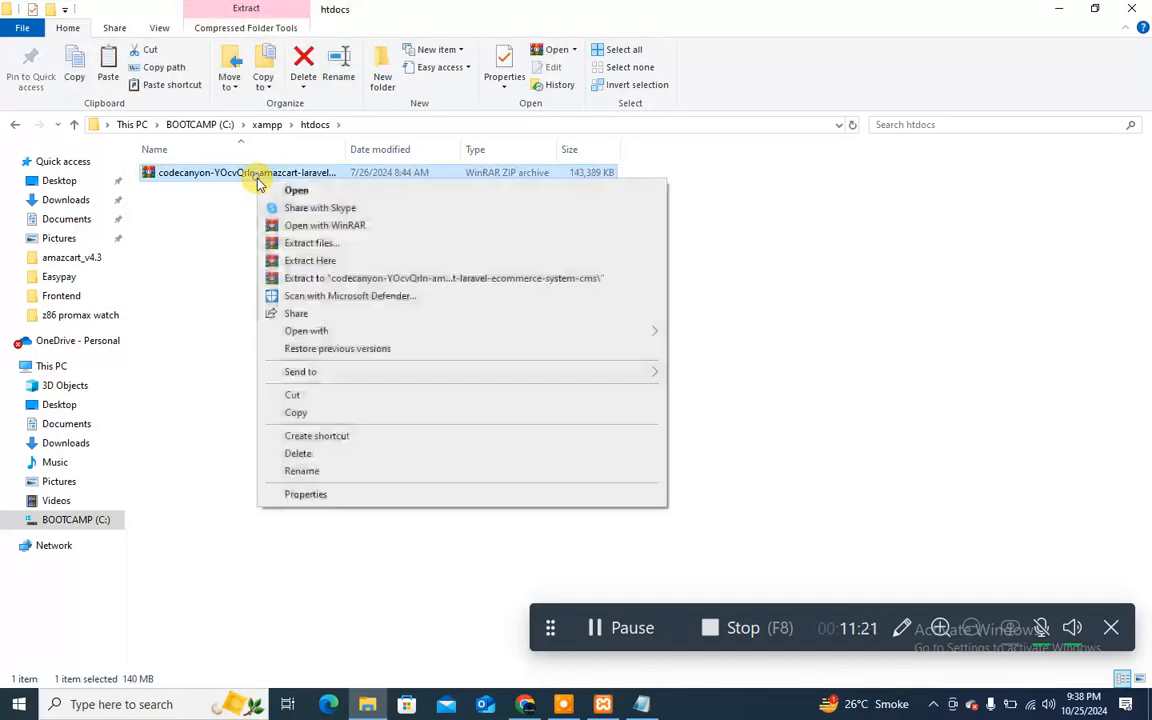
click(296, 257)
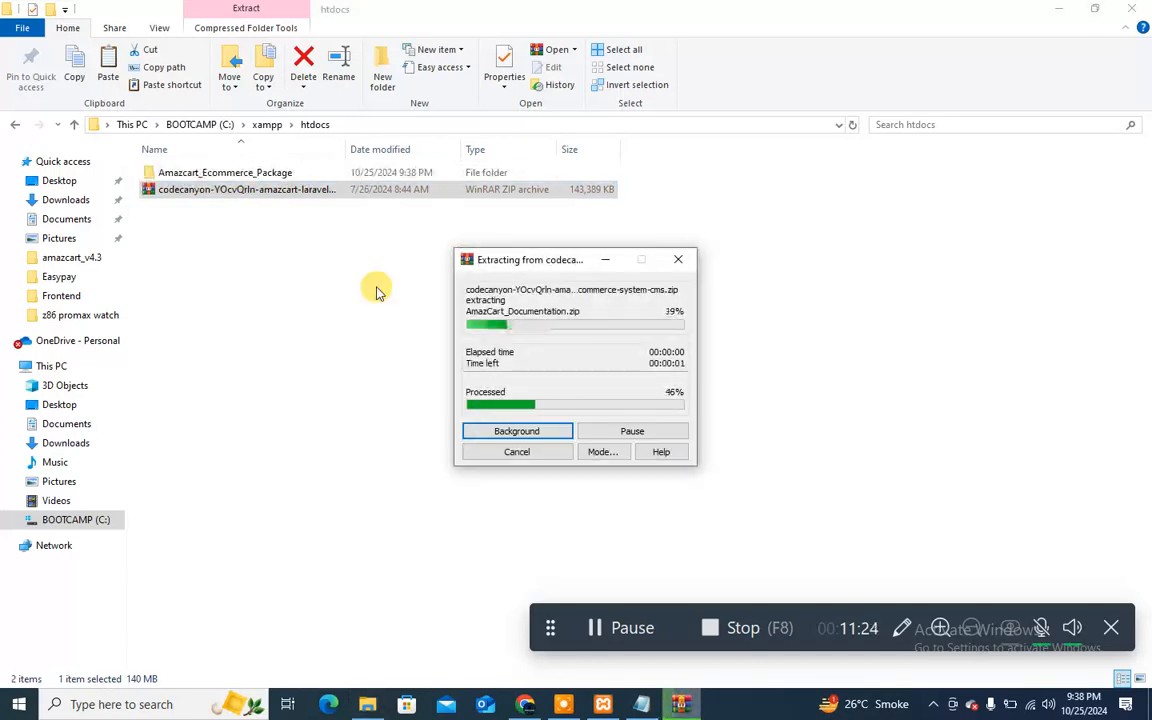
Move the upload ZIP archive from Amazcart_Ecommerce_Package's AmazCart v4.1 Main installation File folder into htdocs
double_click(172, 170)
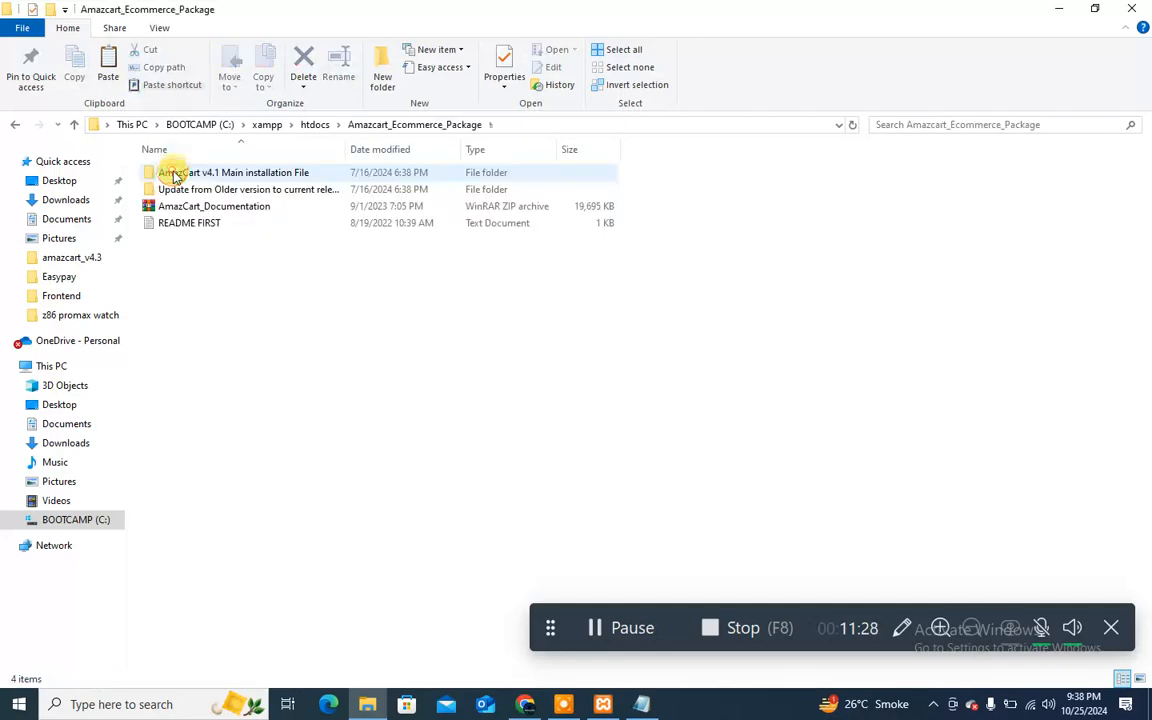
double_click(229, 175)
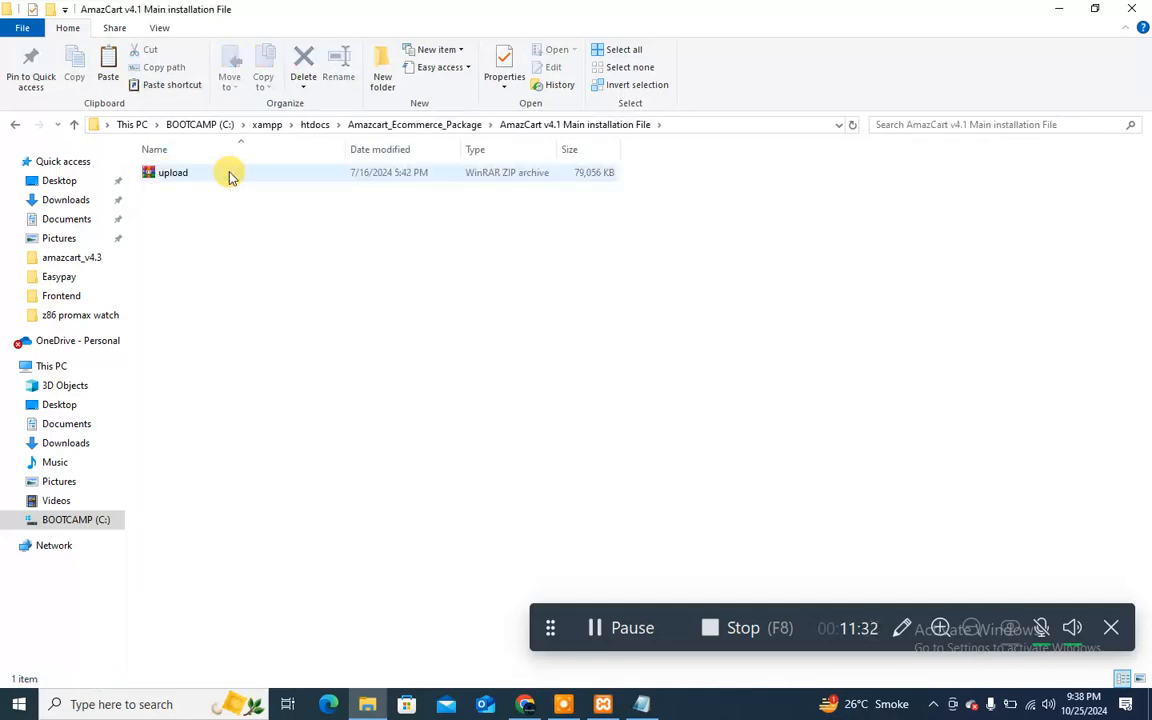
click(229, 175)
right_click(229, 174)
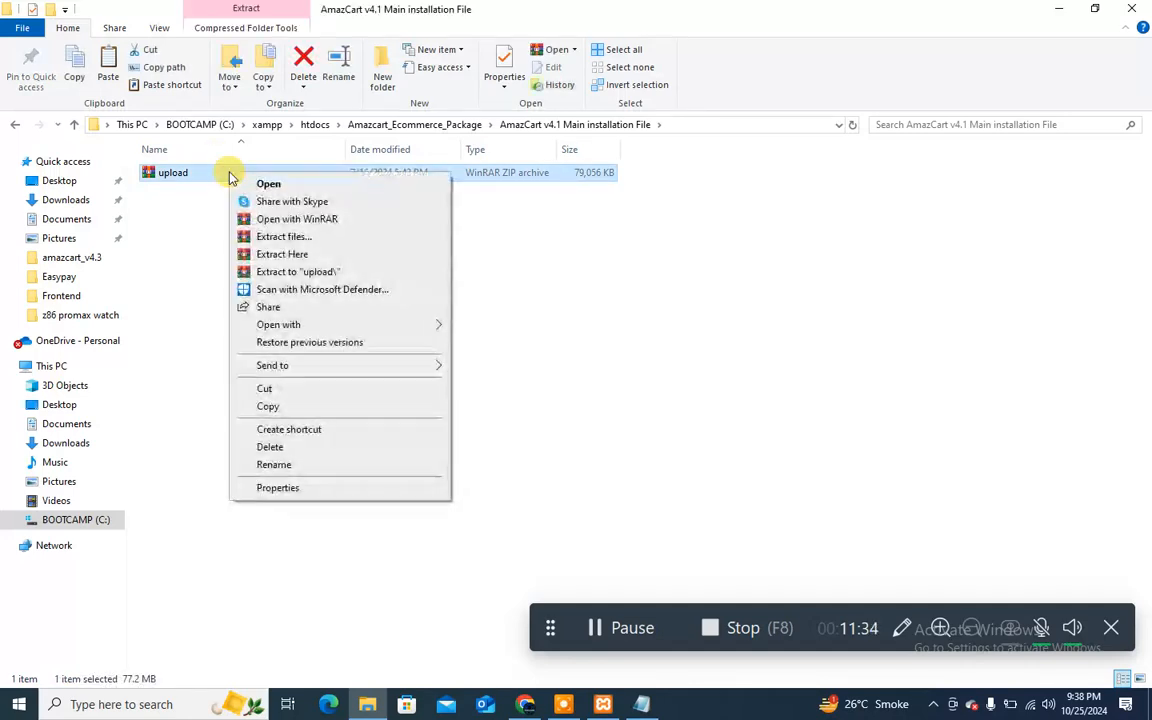
click(279, 387)
key(alt+Up)
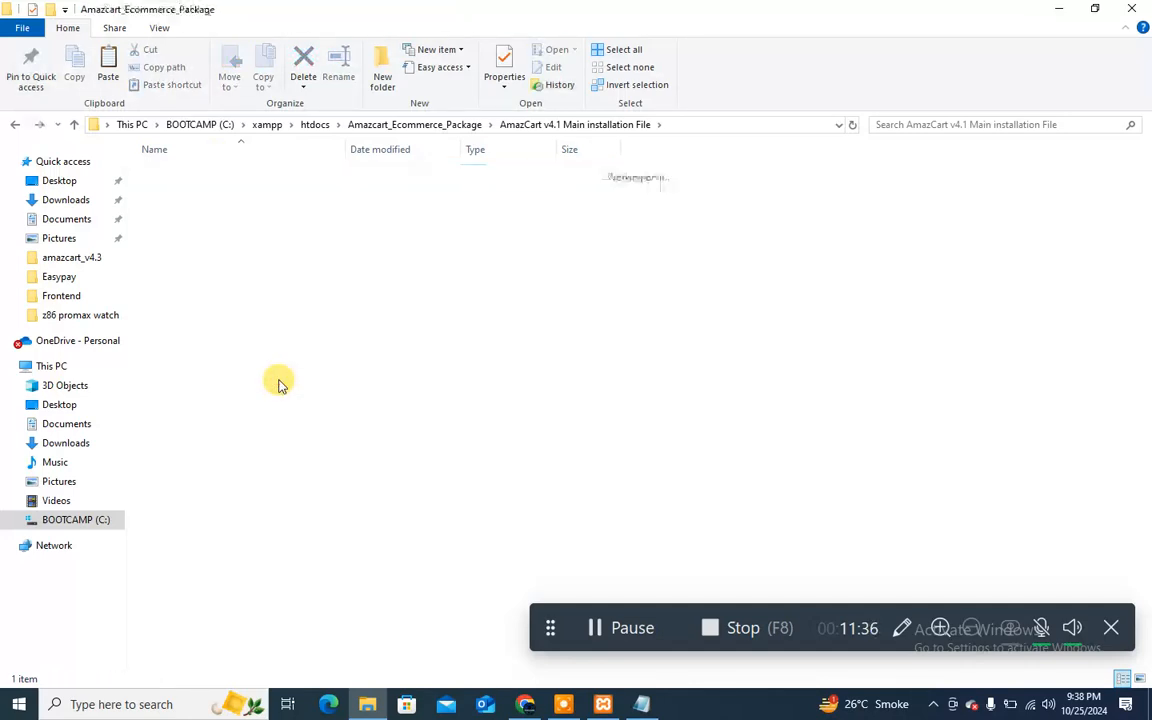
key(alt+Up)
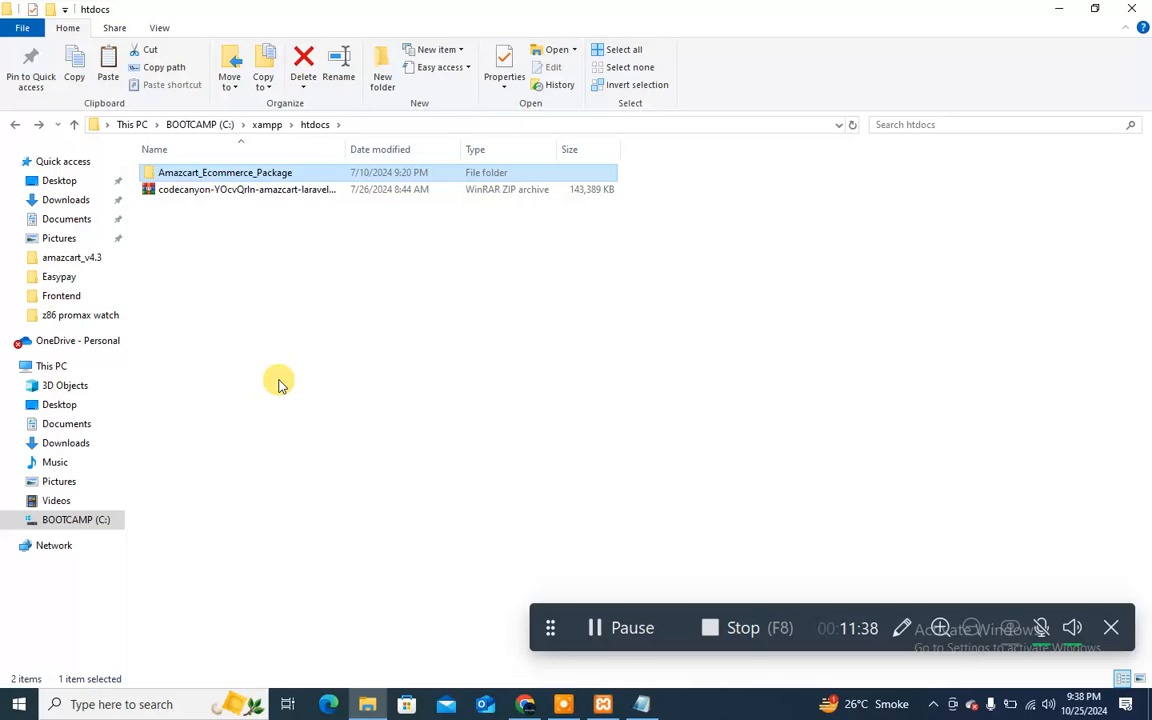
key(ctrl+v)
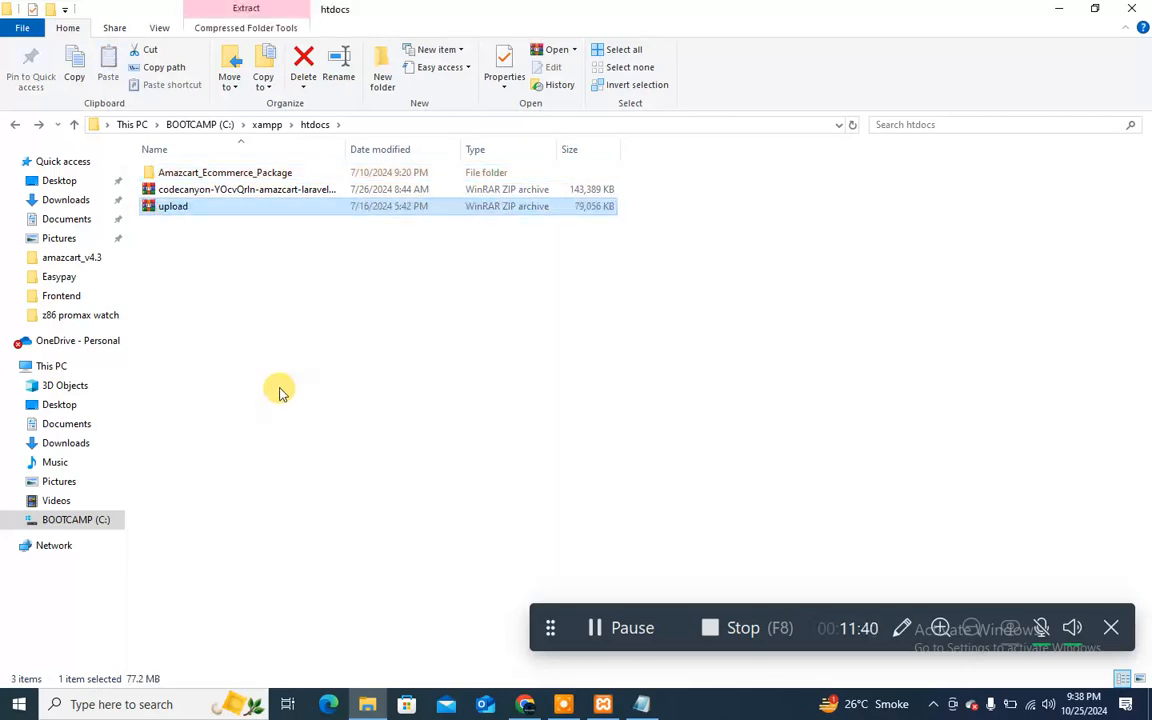
Delete the Amazcart_Ecommerce_Package folder and the codecanyon amazcart-laravel ZIP archive from htdocs
click(287, 187)
key(shift+Up)
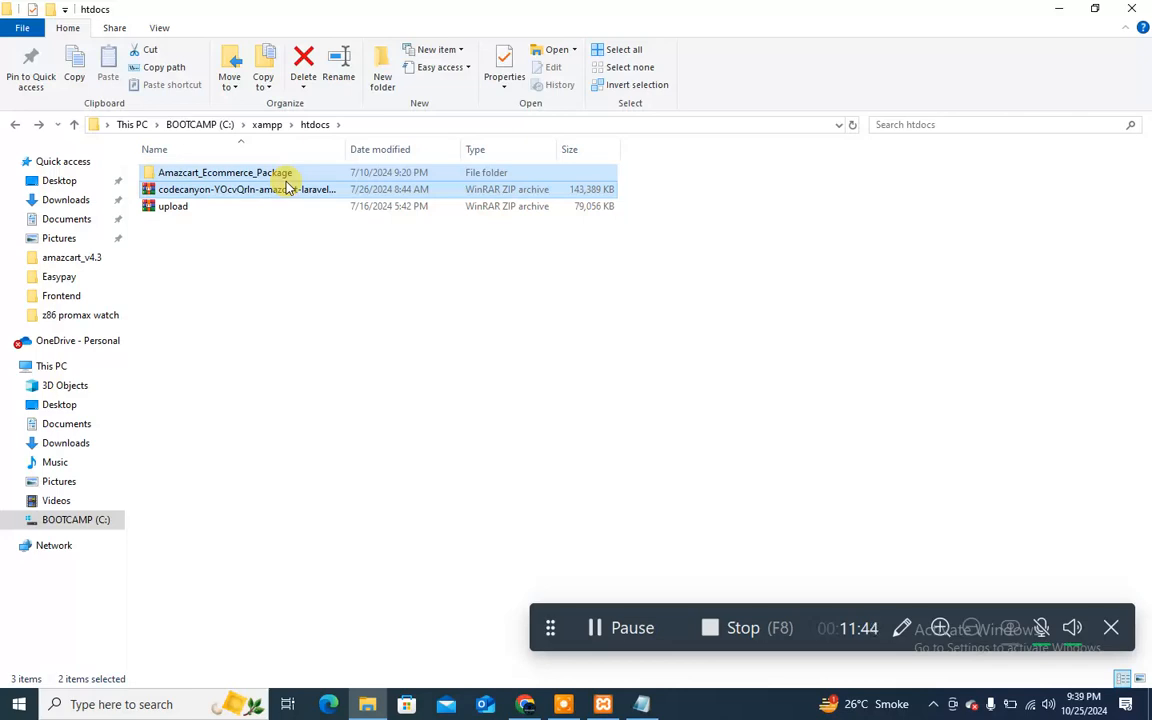
key(alt+Up)
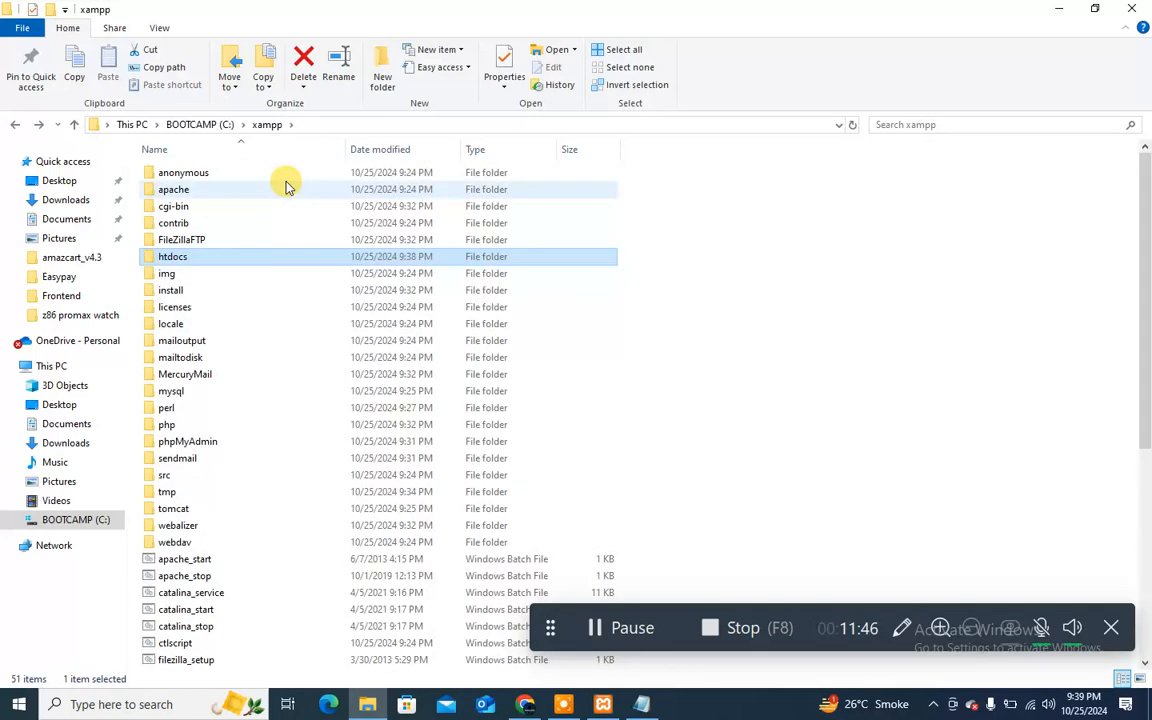
double_click(244, 257)
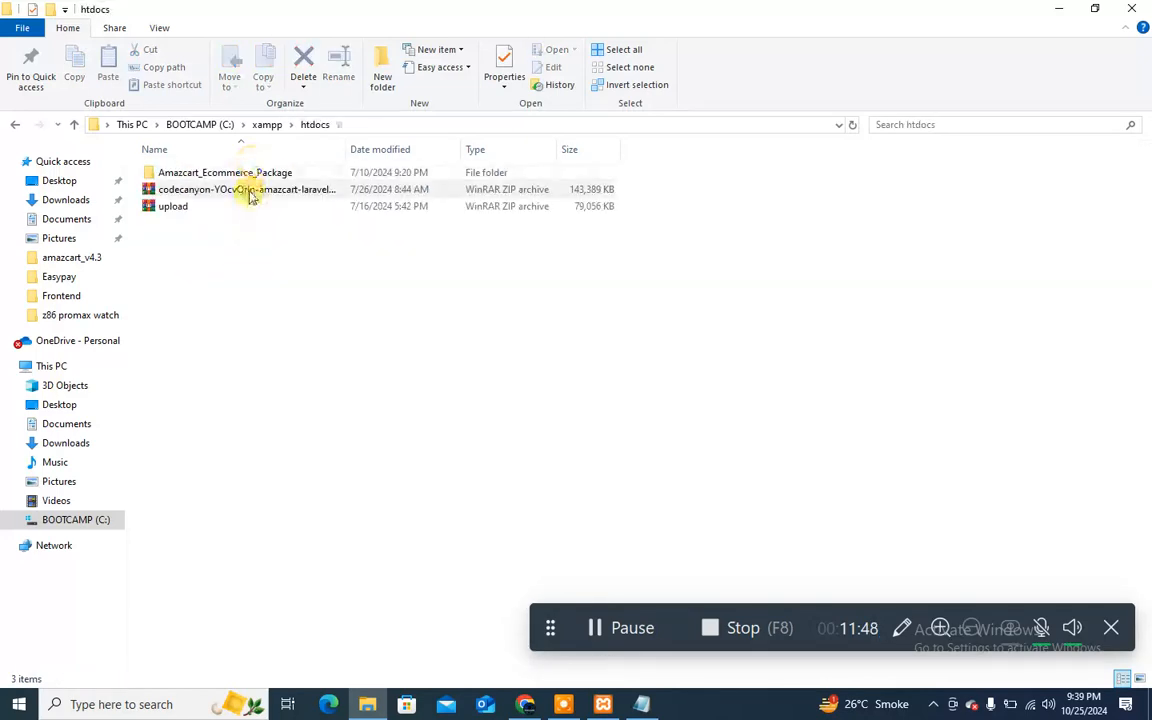
right_click(246, 178)
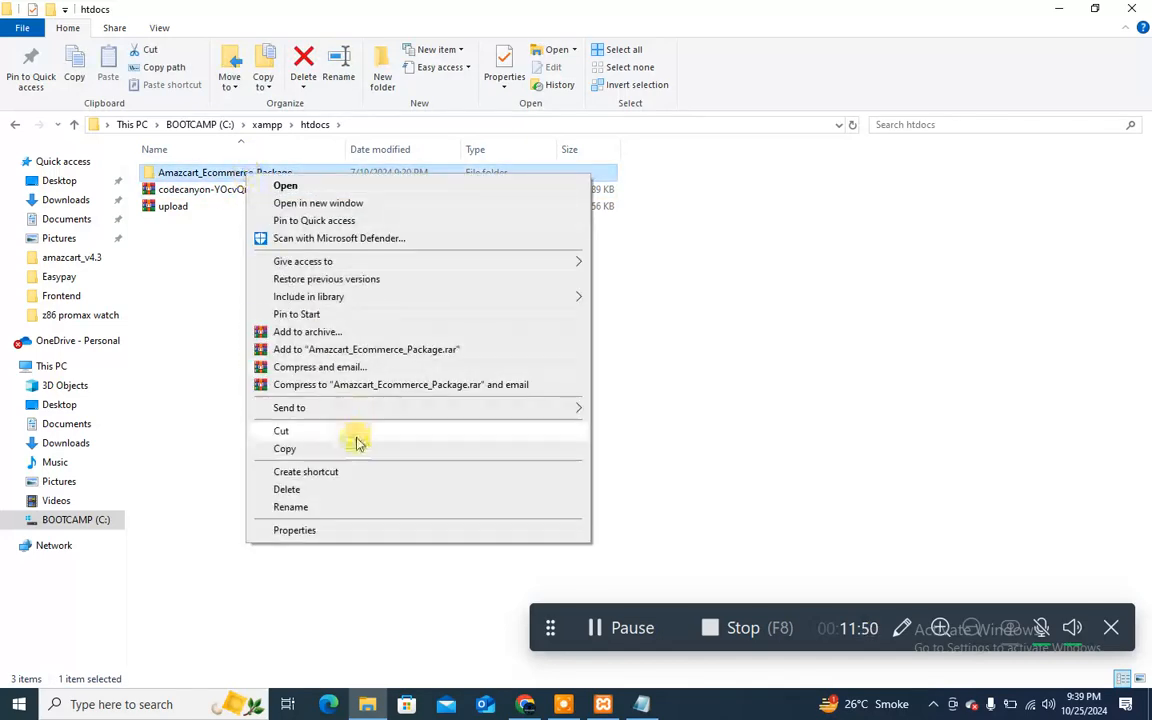
click(287, 489)
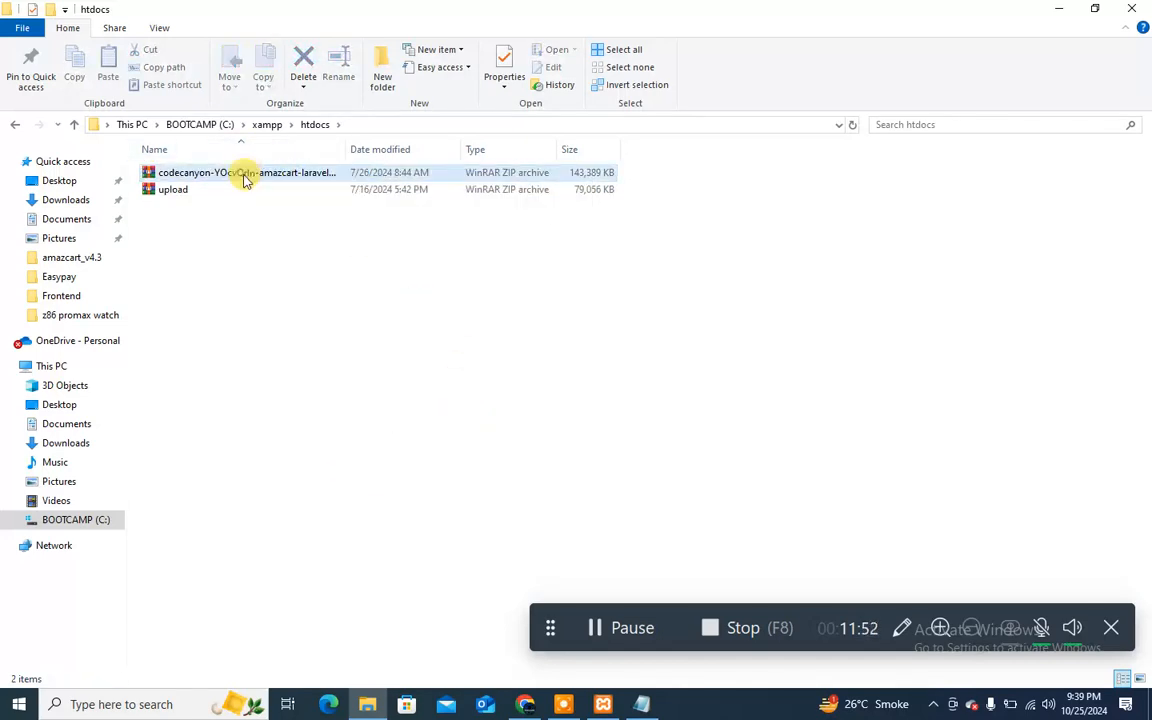
click(242, 173)
right_click(238, 173)
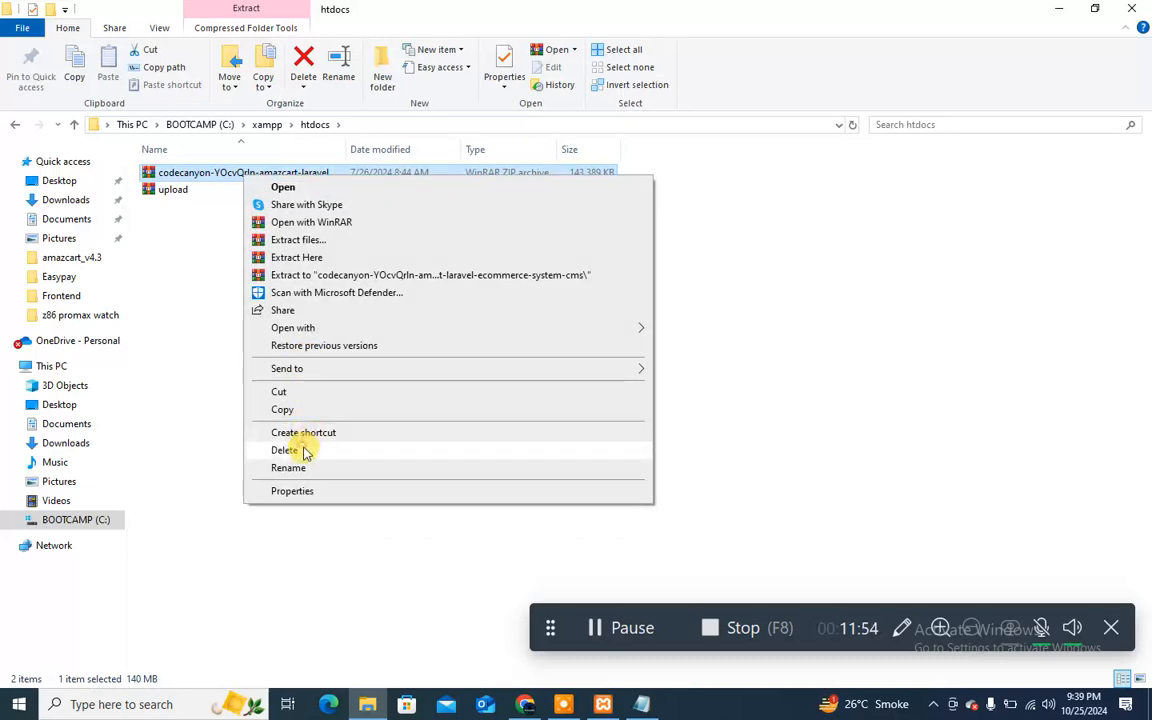
click(300, 443)
Extract the upload ZIP archive into an upload folder inside htdocs
right_click(211, 170)
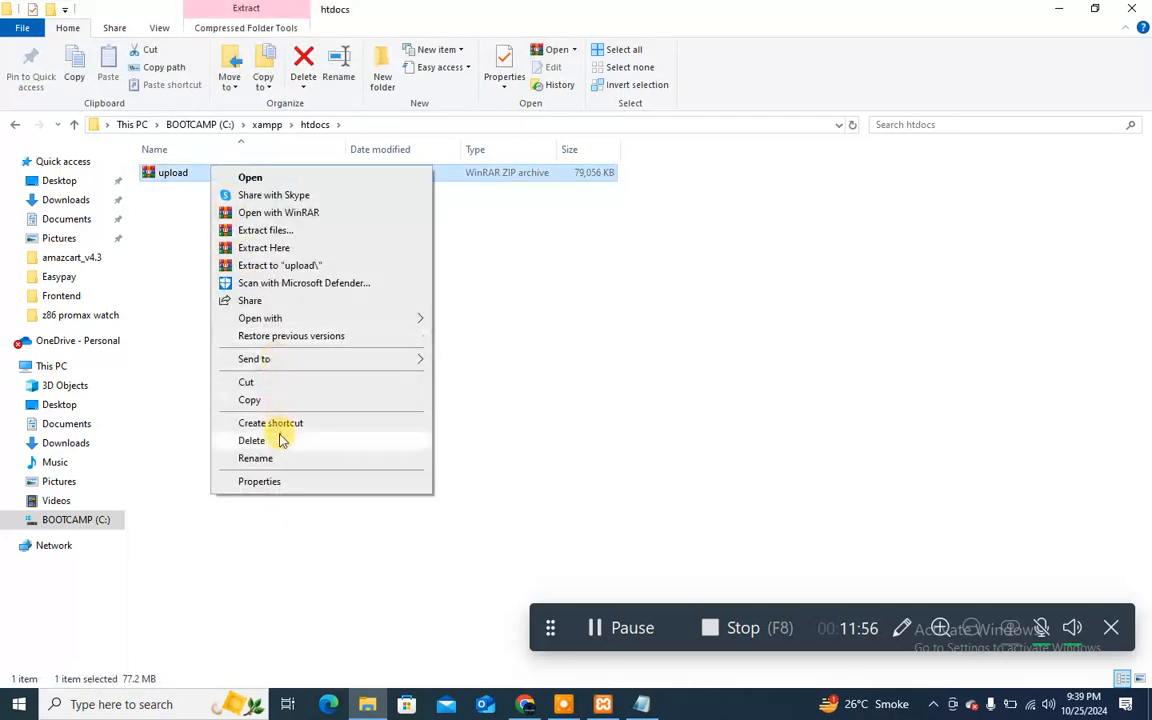
click(293, 229)
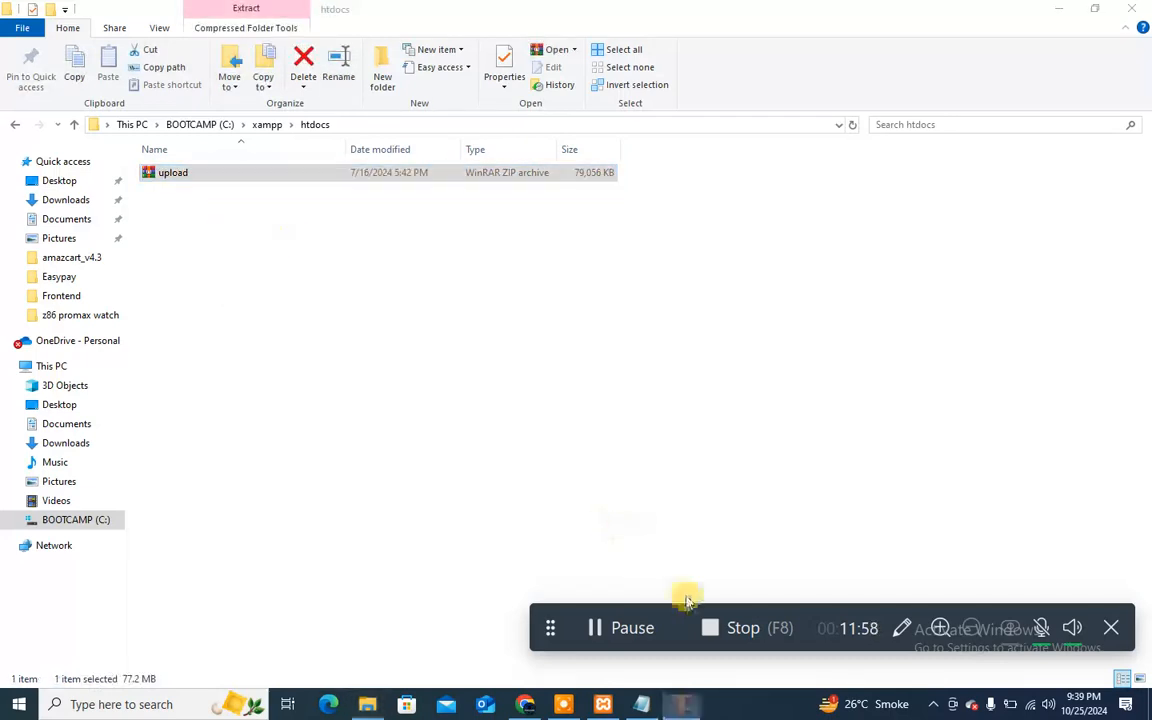
click(622, 531)
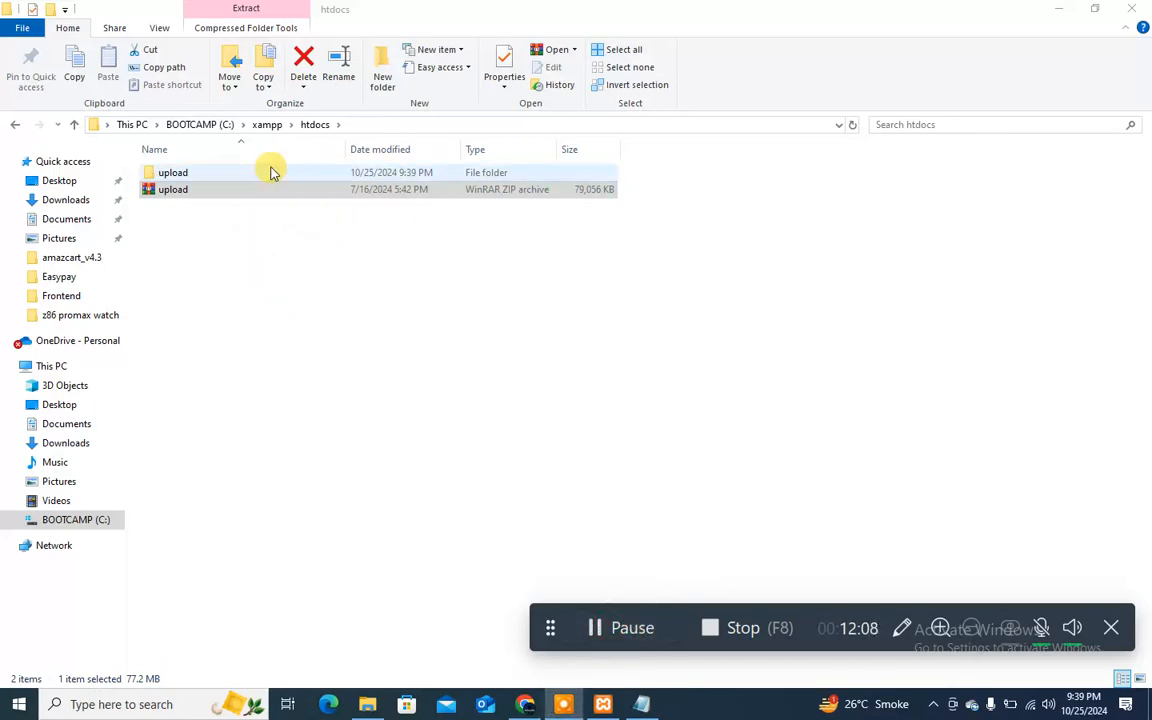
Check the contents of the amazcart_v4.2 folder inside upload, and move that folder directly into htdocs
click(270, 172)
double_click(270, 172)
click(270, 180)
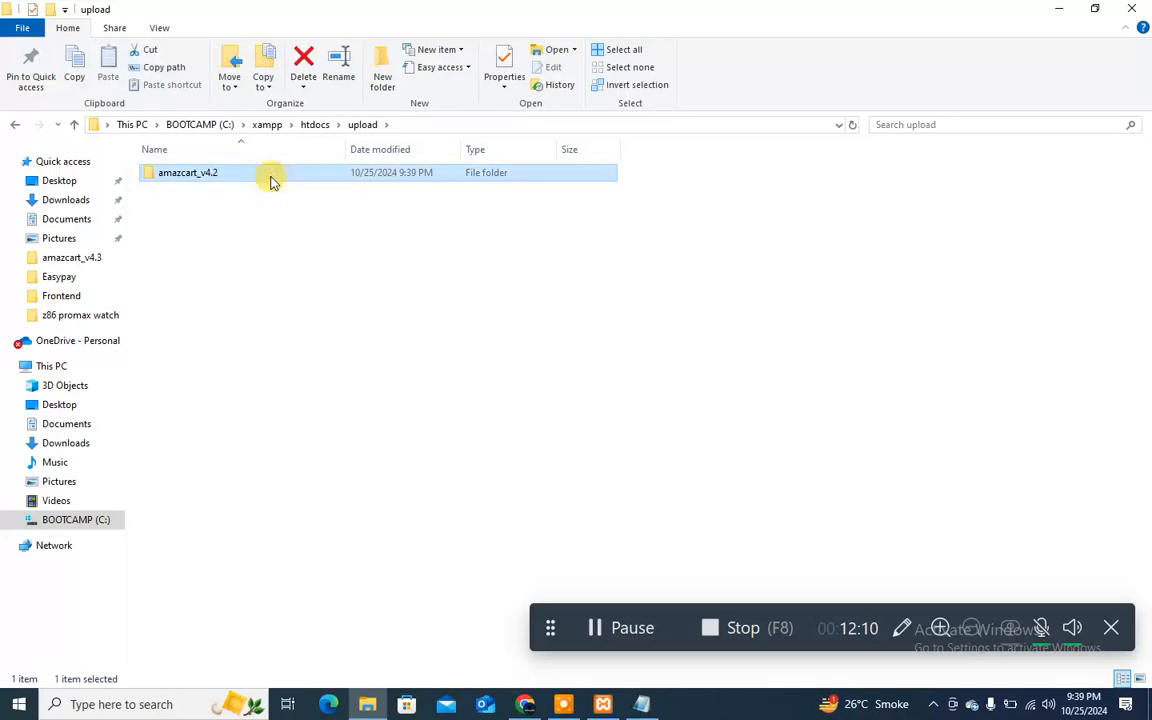
double_click(270, 176)
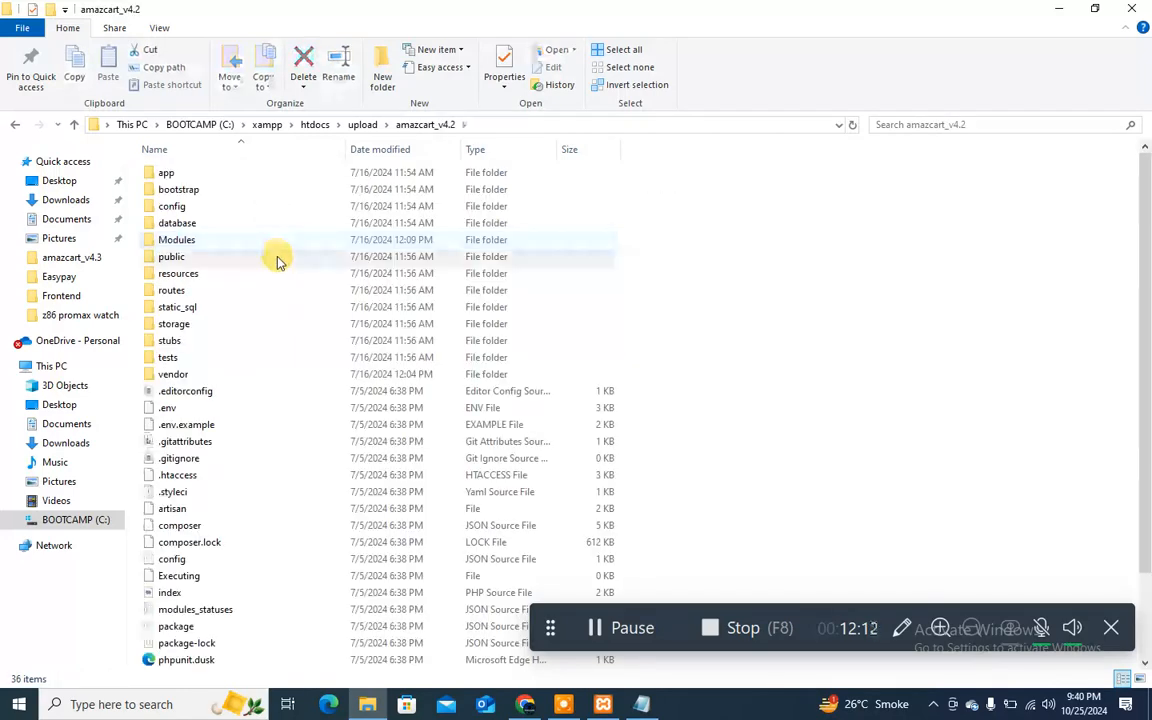
key(BackSpace)
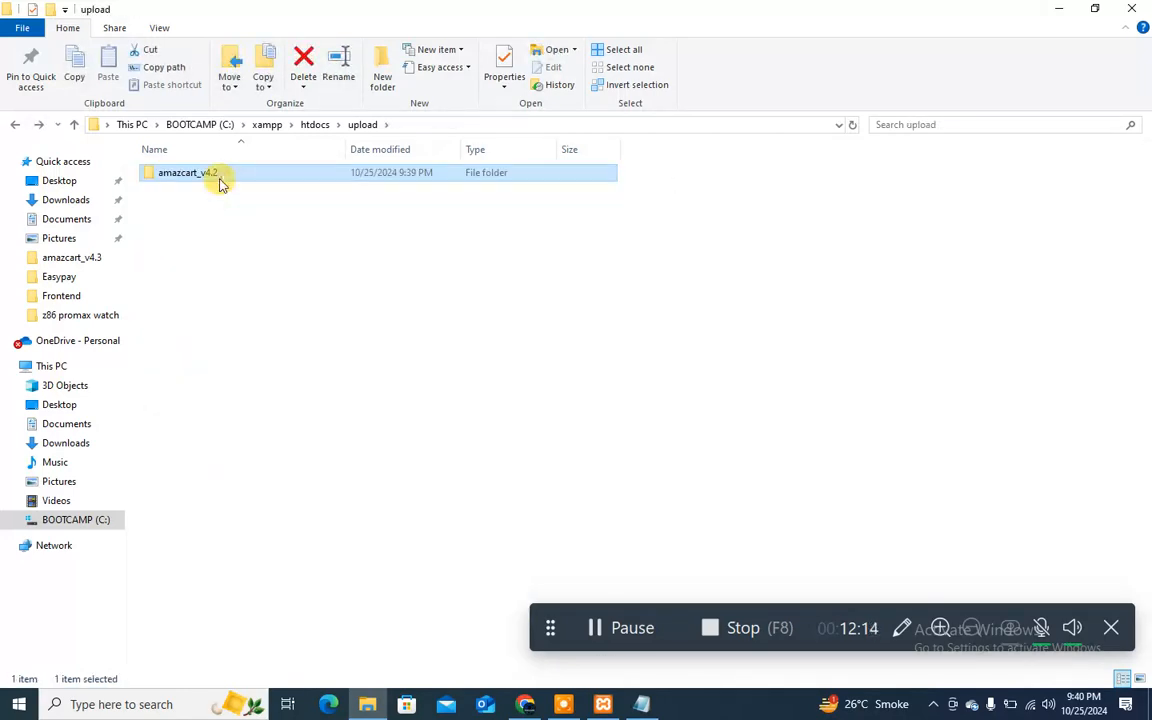
right_click(220, 183)
click(288, 437)
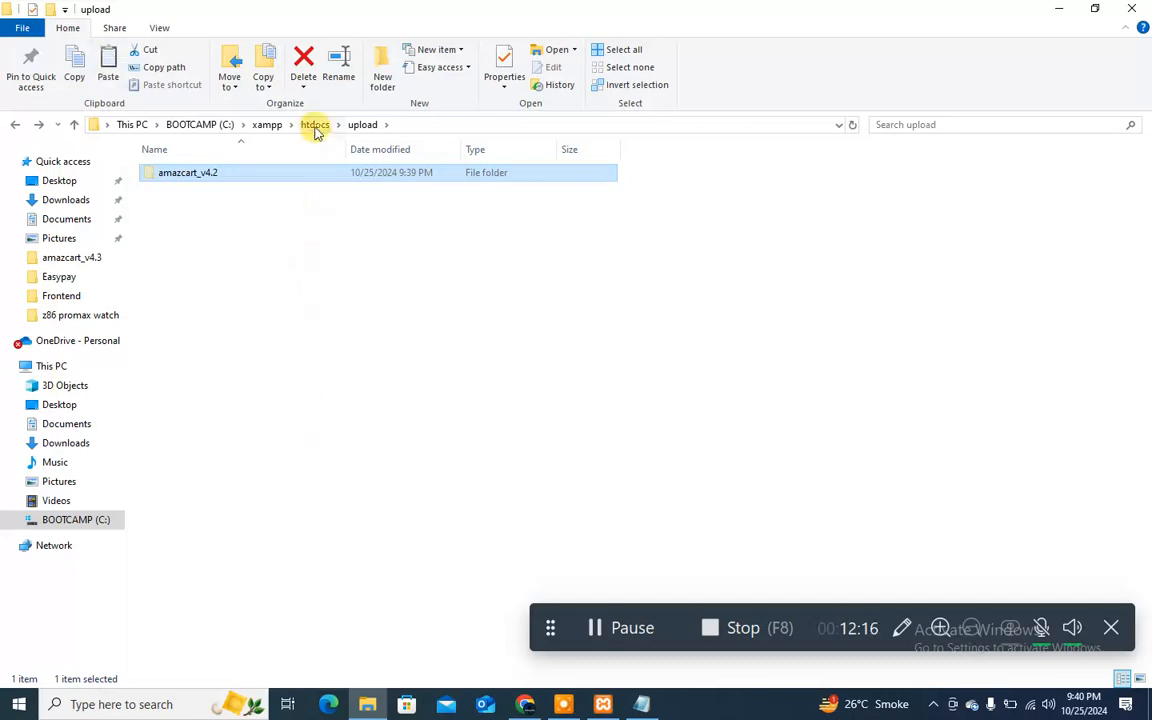
click(315, 126)
right_click(316, 357)
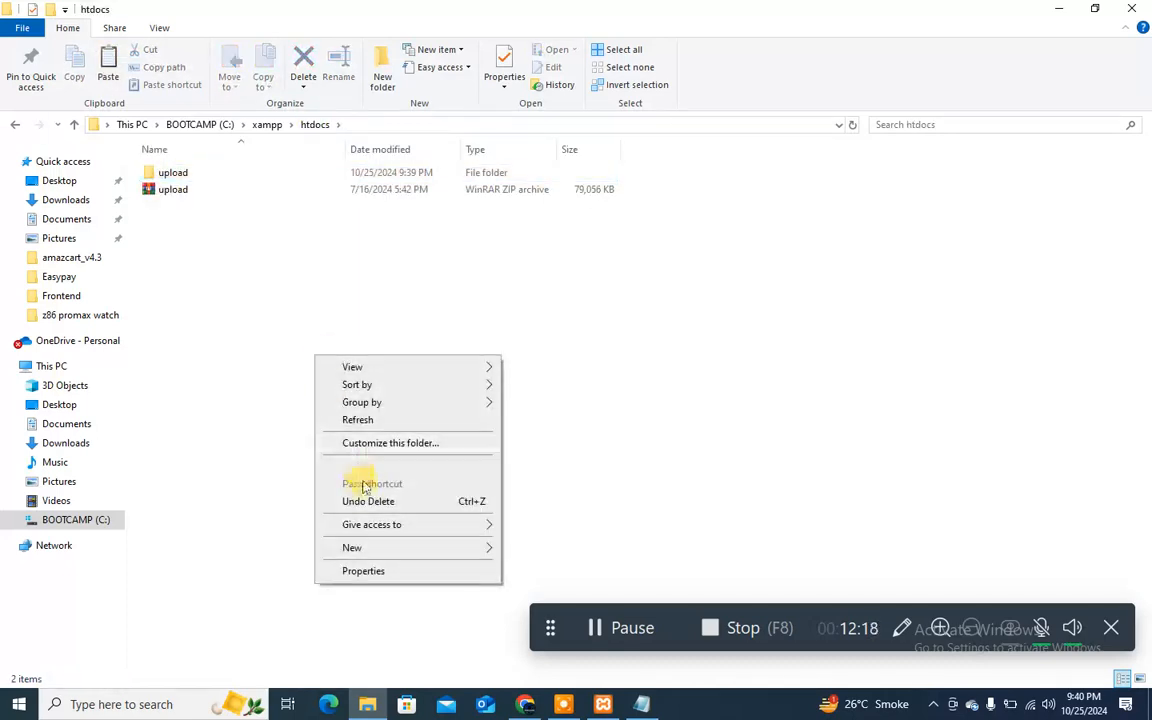
click(362, 464)
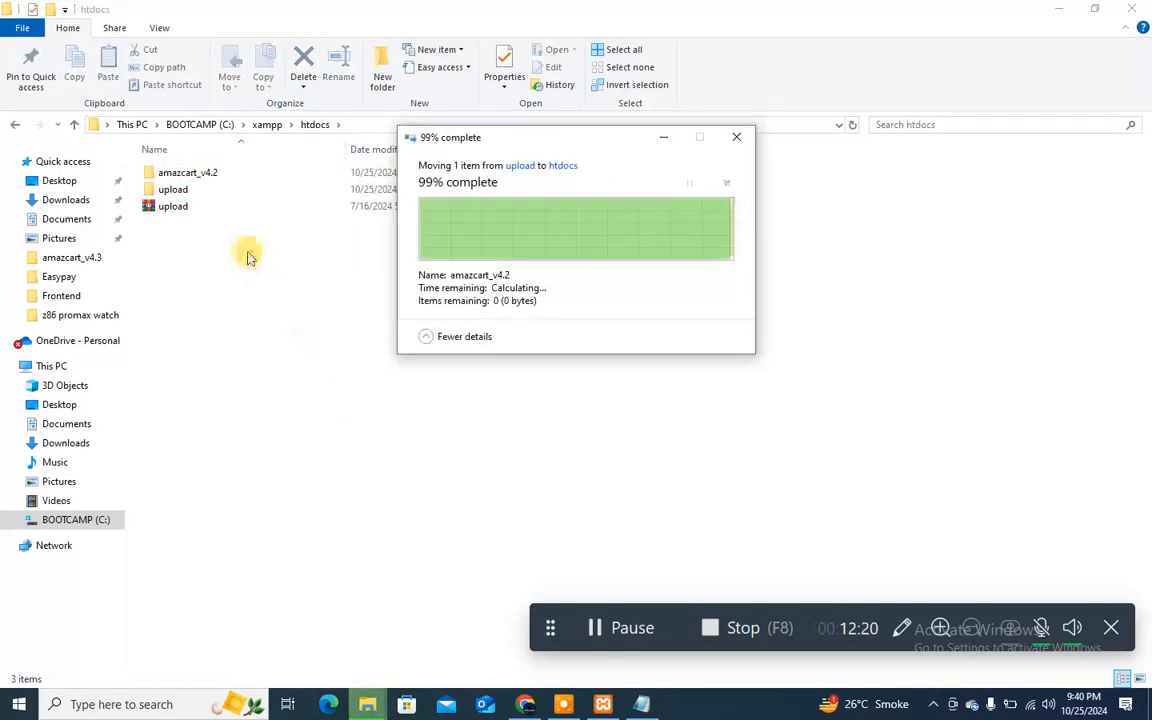
click(350, 377)
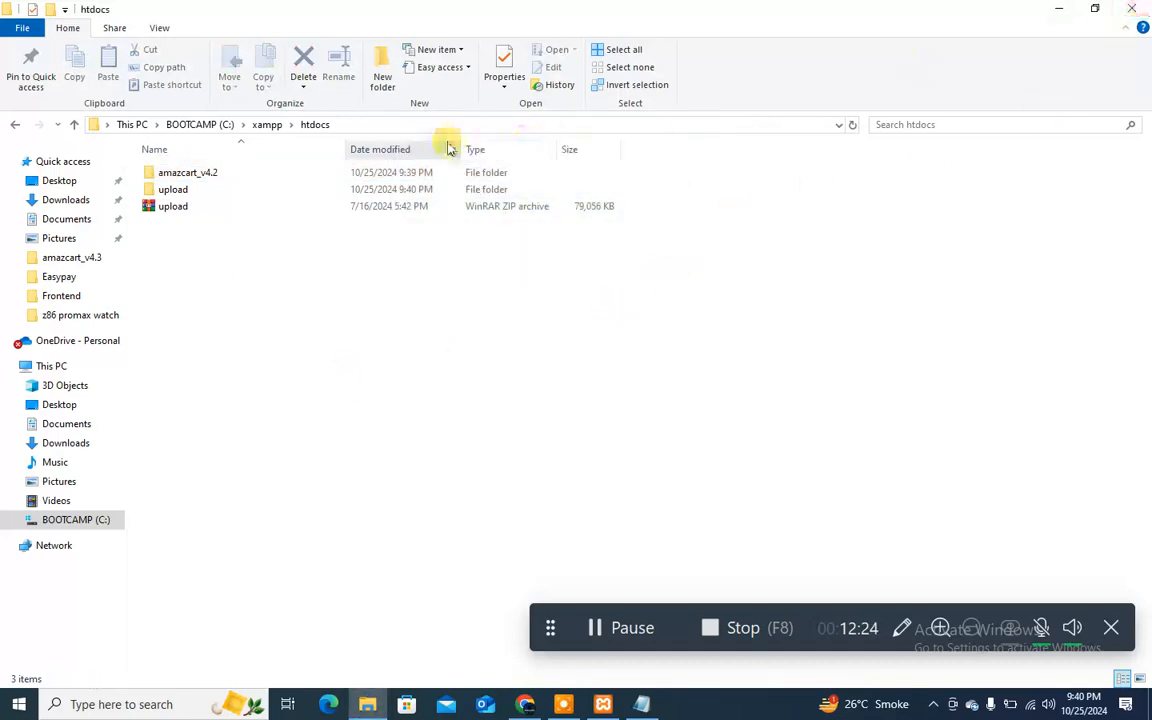
Rename the amazcart_v4.2 folder in htdocs as amazcart
click(324, 172)
right_click(325, 173)
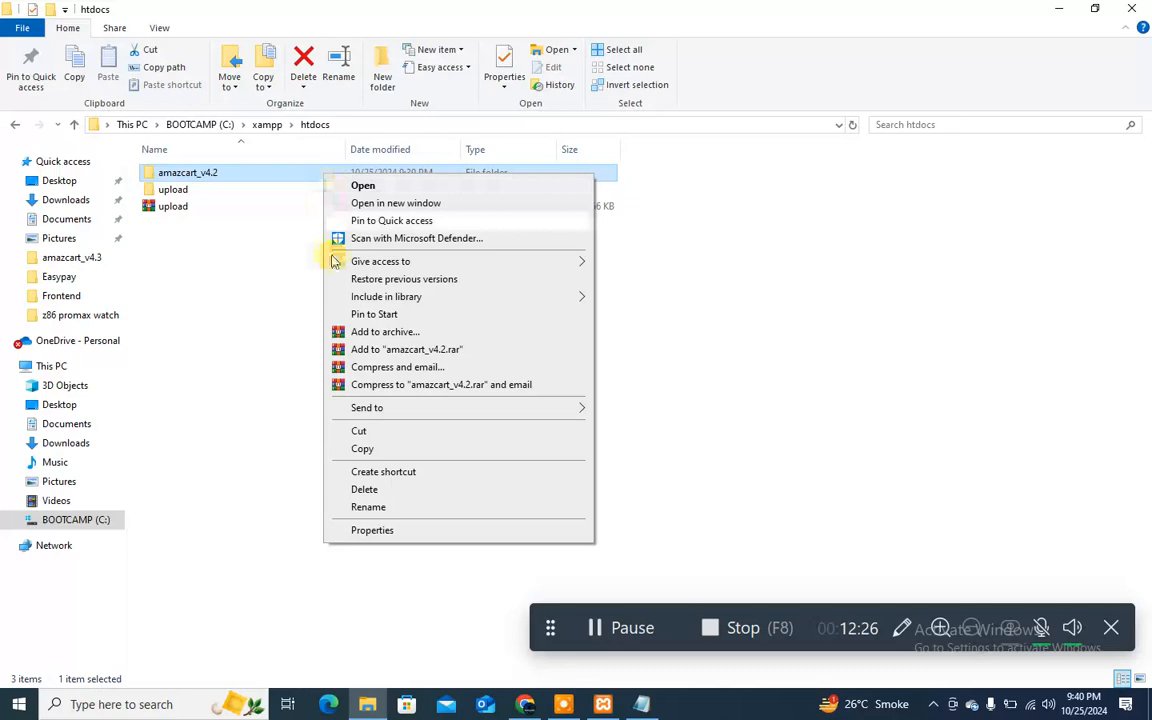
click(352, 507)
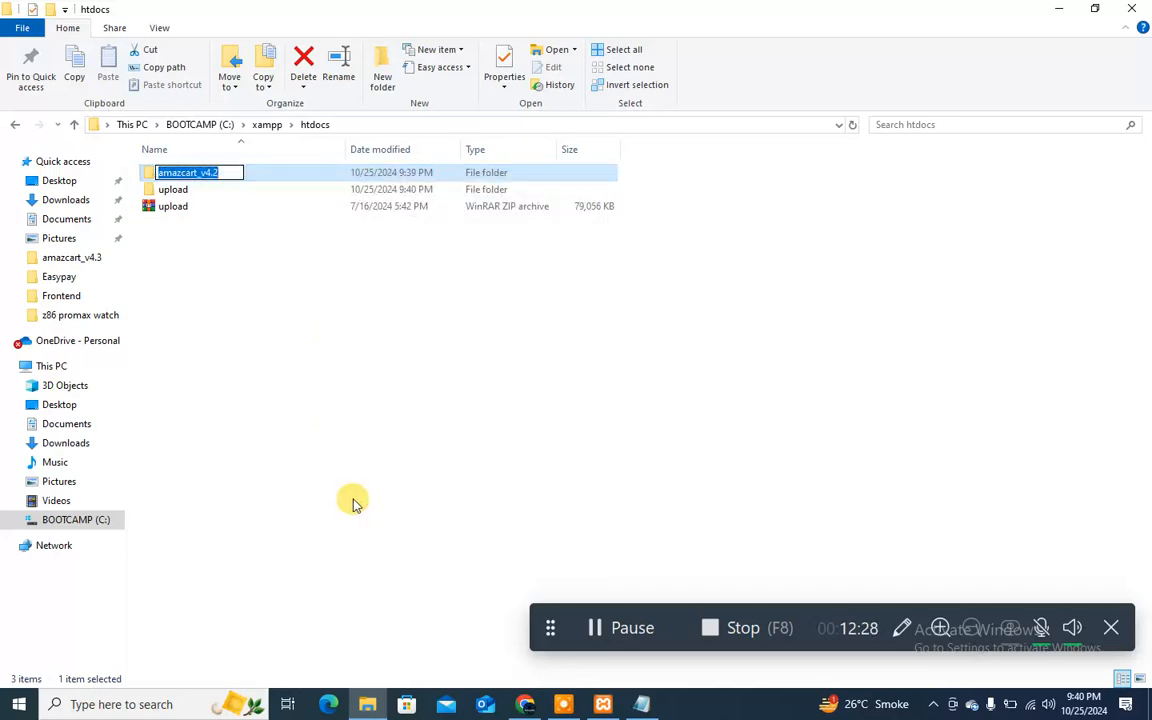
key(End)
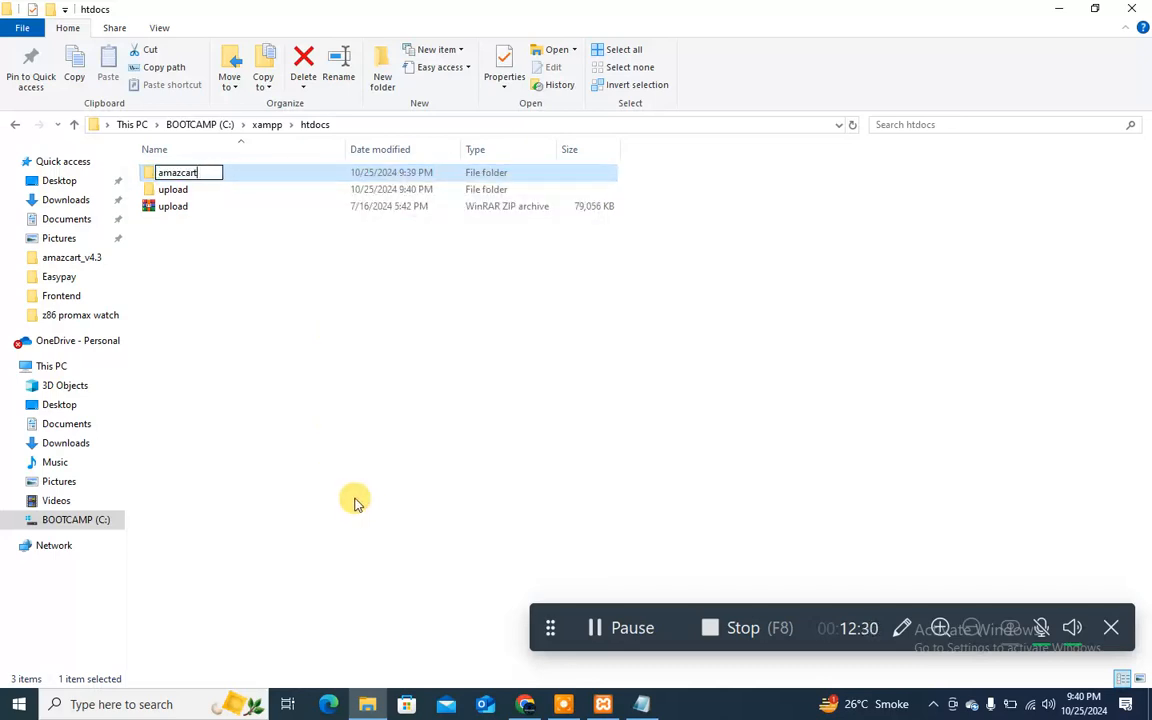
click(330, 362)
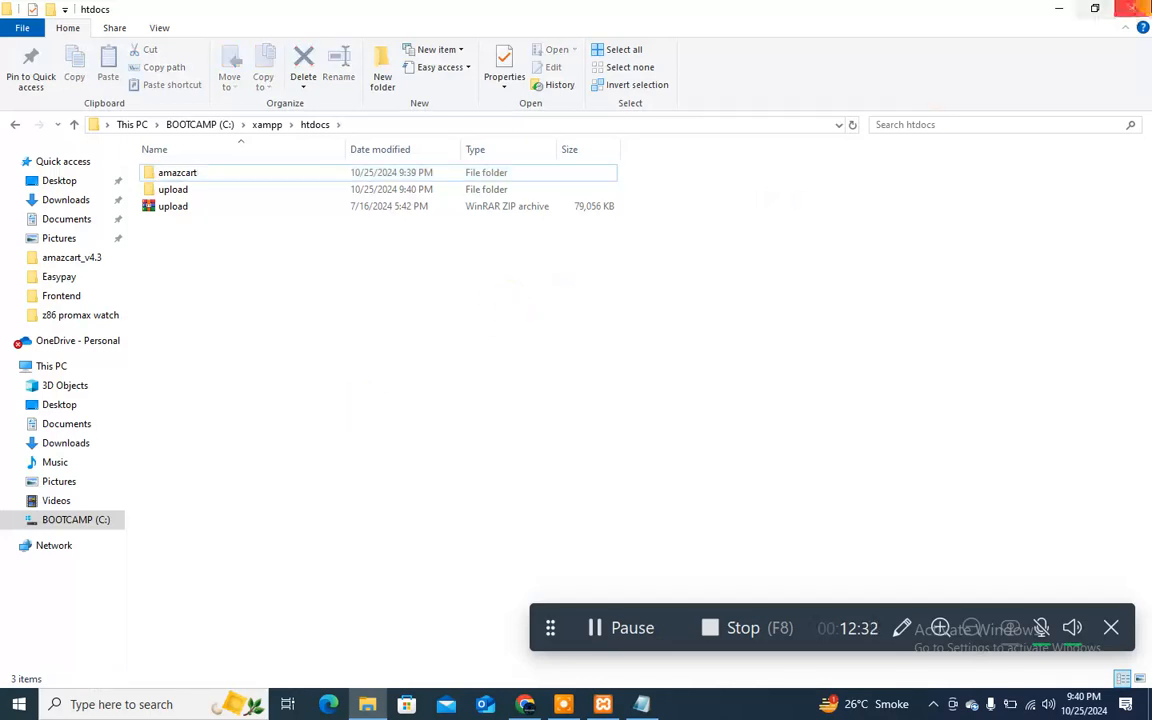
Close the htdocs window and add the line "script / programe file paste in xamp public html folder" to the Notepad note
click(1133, 8)
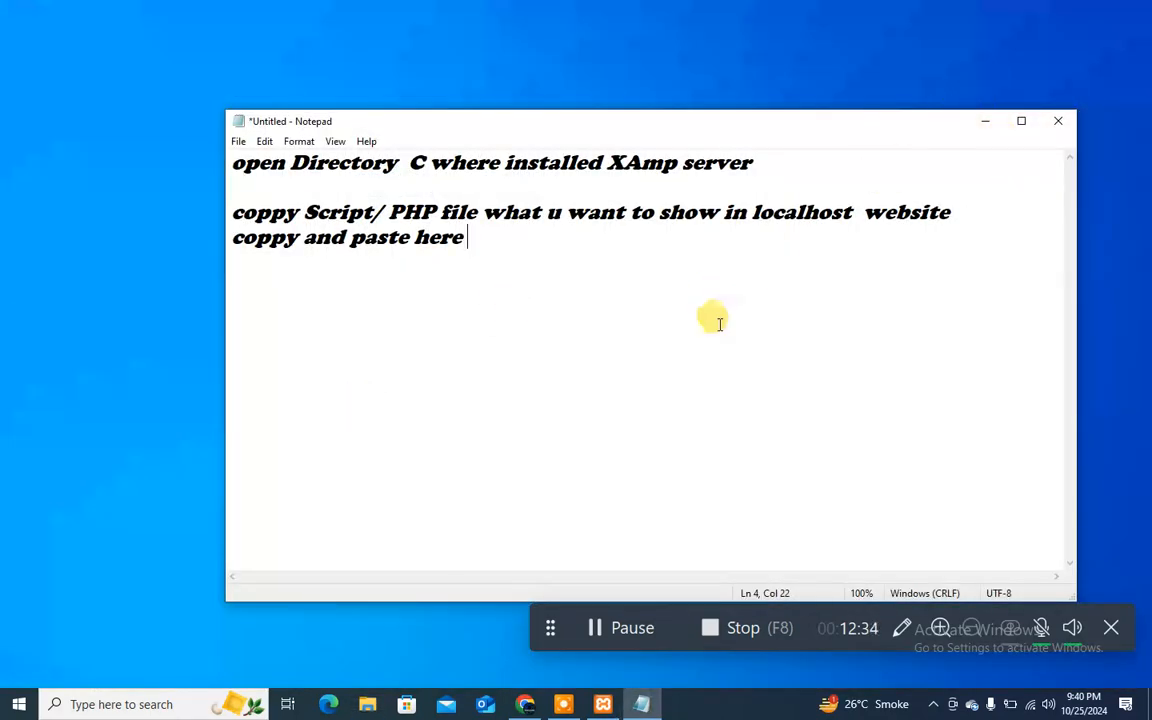
key(Return)
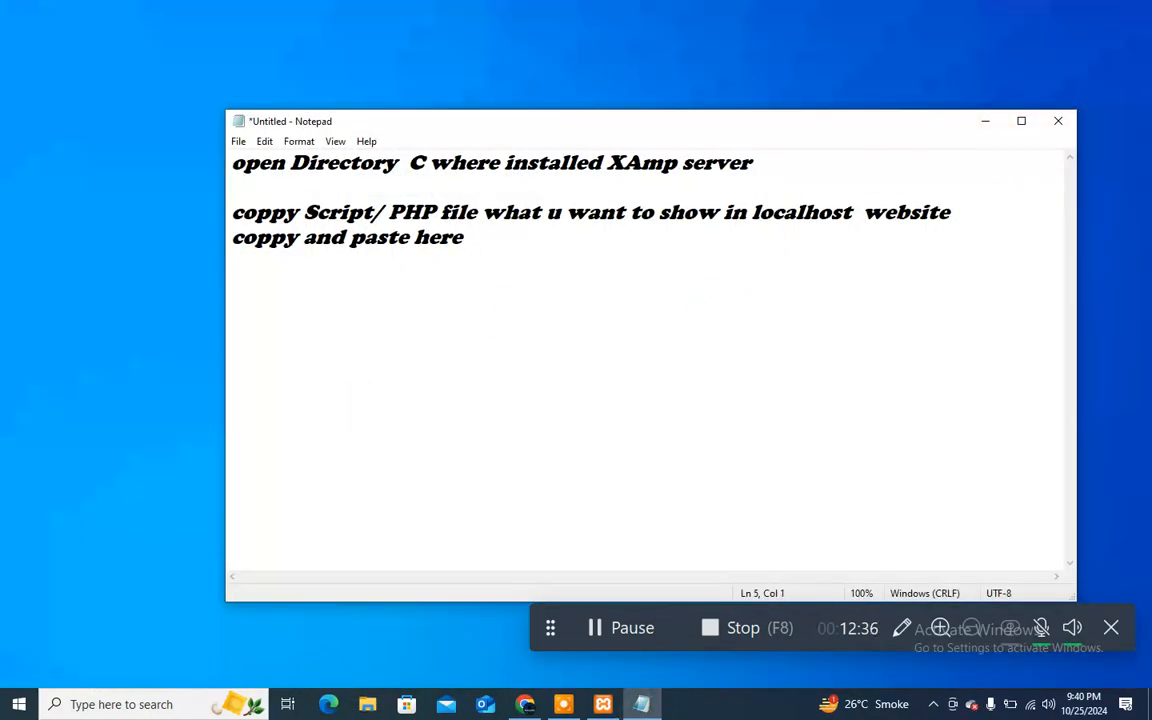
text(file )
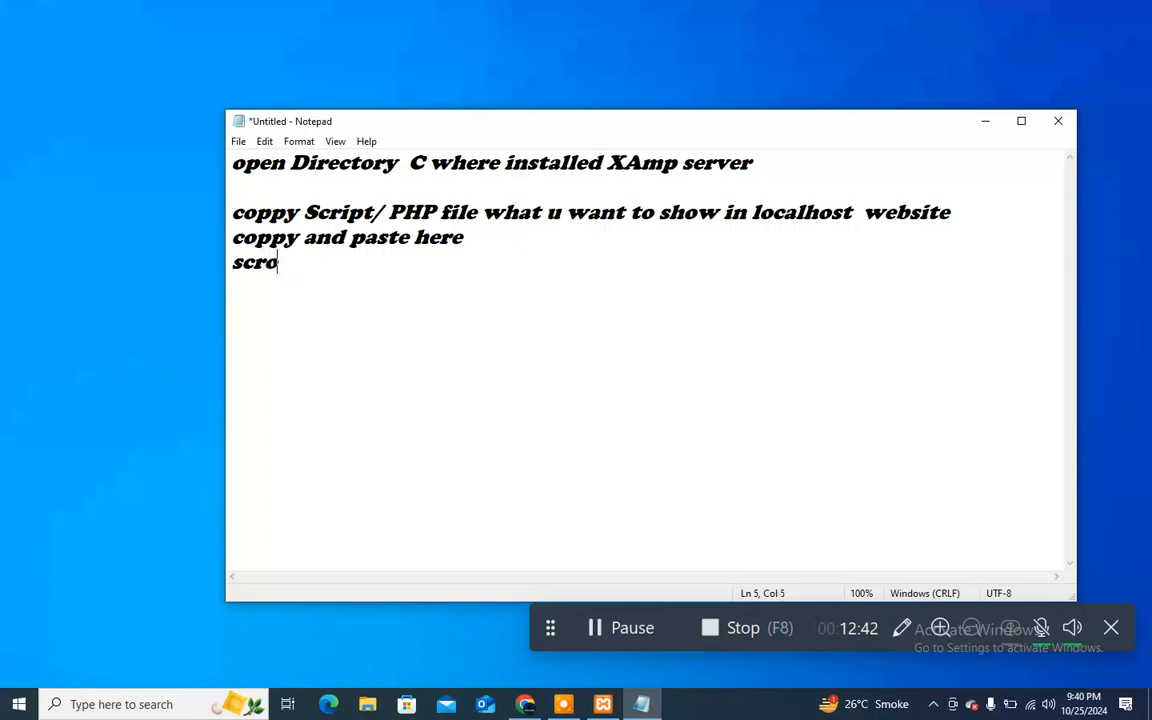
text(script)
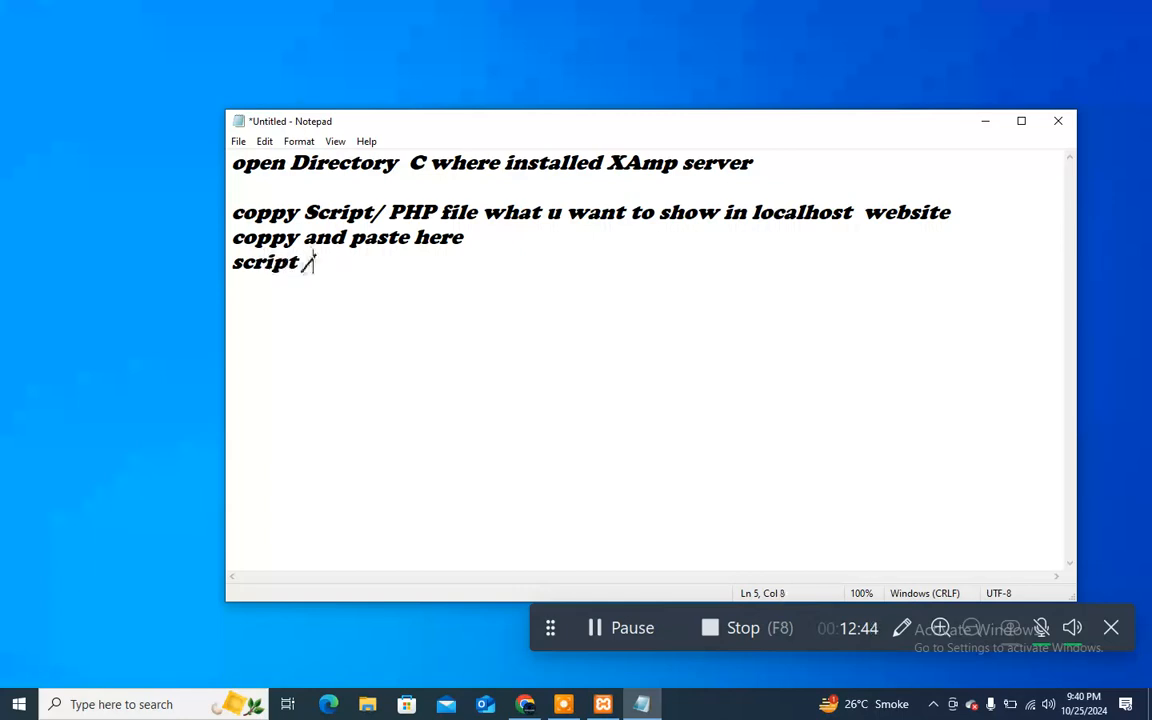
text( / prog)
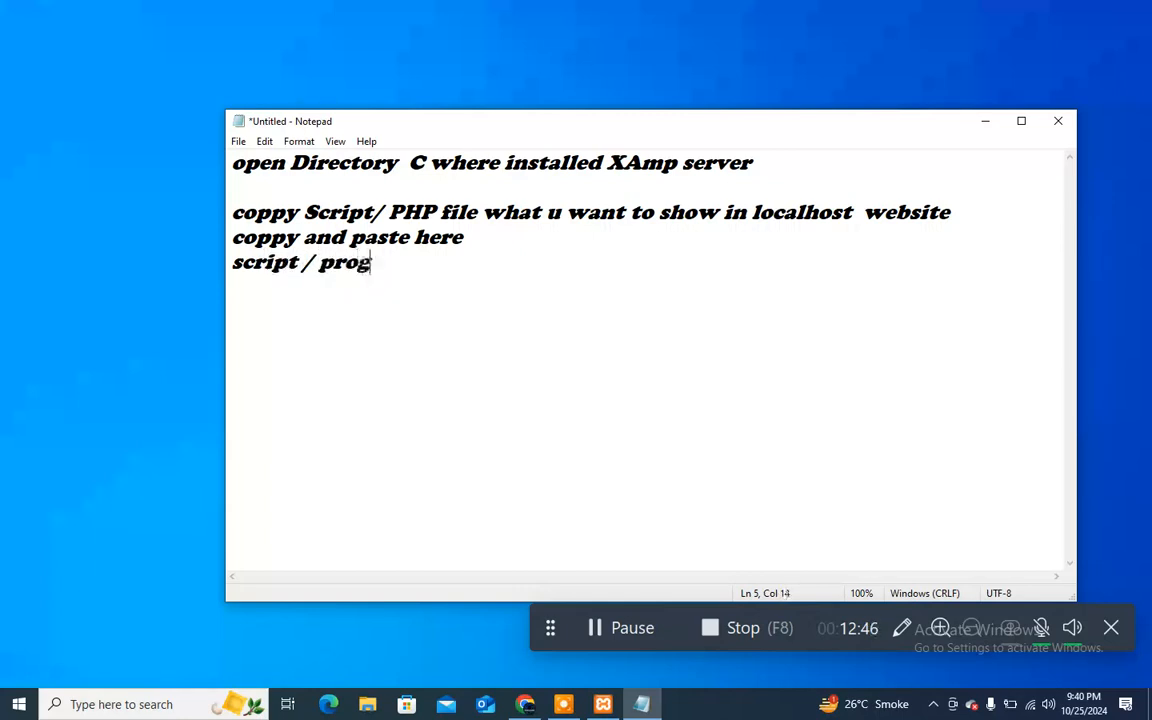
text(ram)
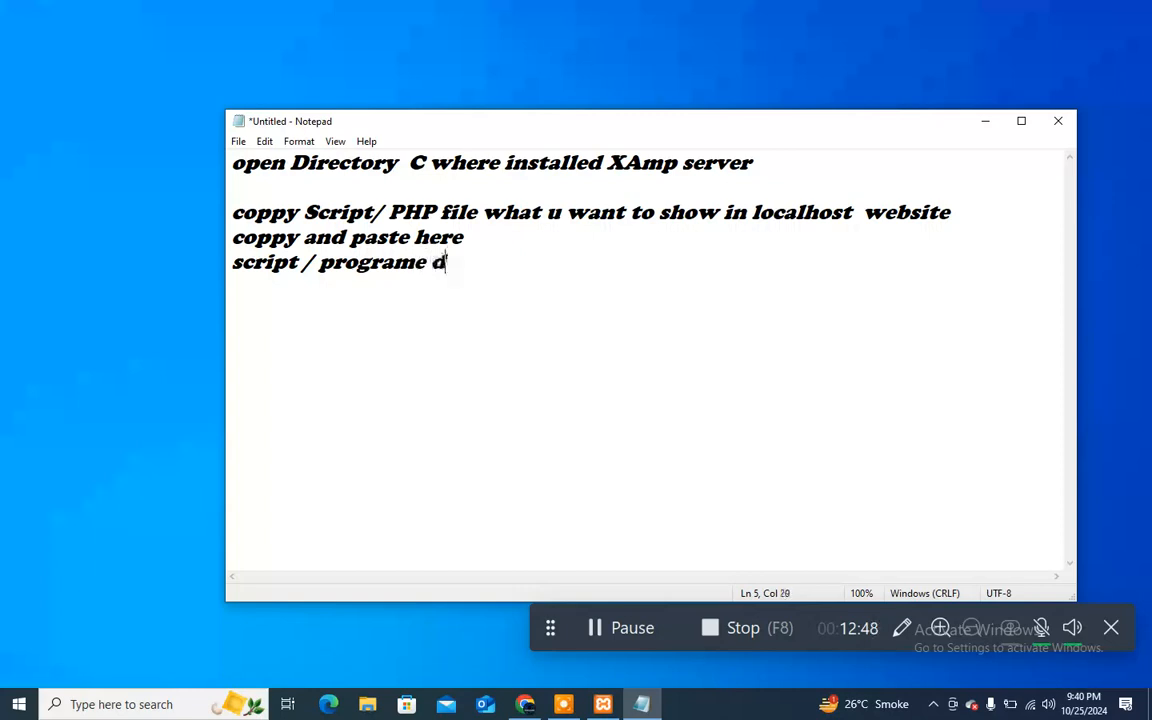
text(e file paste in)
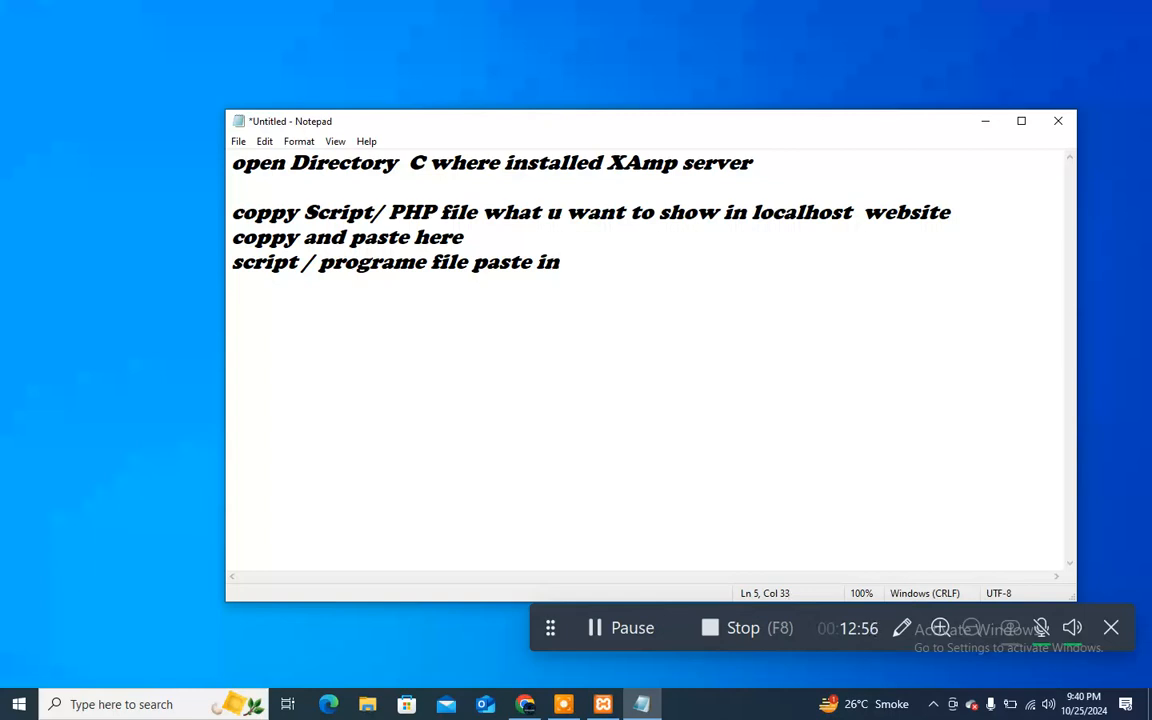
text(xamp pu)
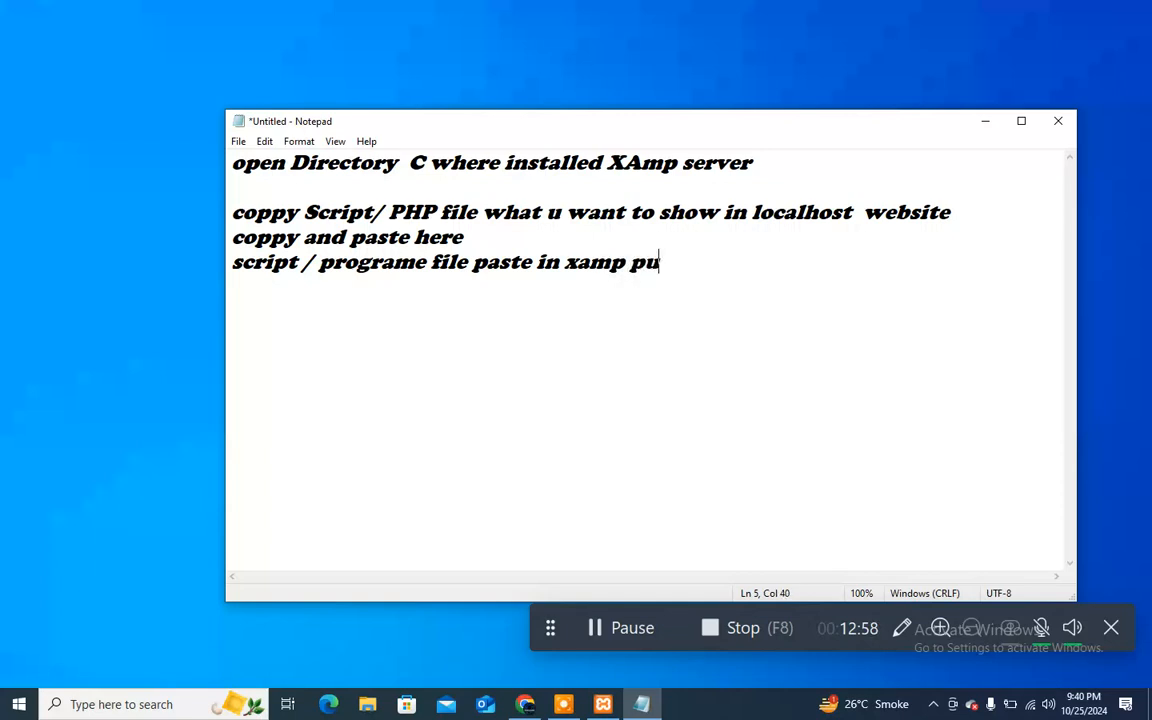
text(v)
key(BackSpace)
text(blic html folder)
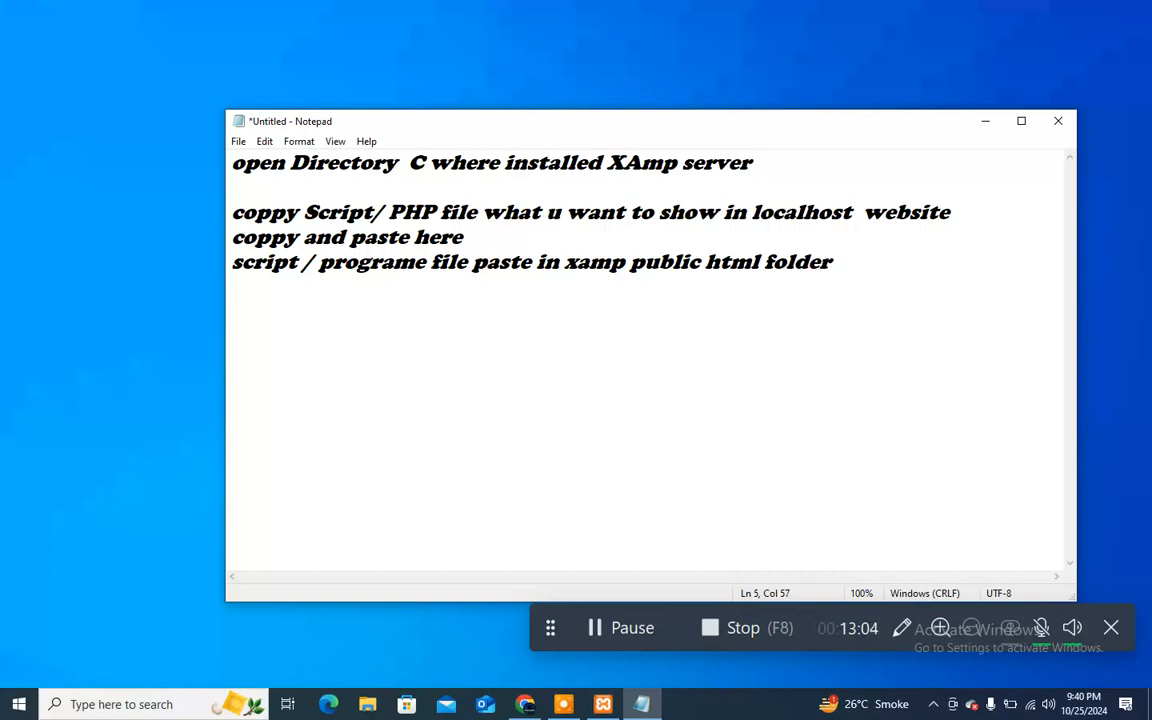
Add a new line reading "now test in chrome browser" at the end of the note
text(ow test)
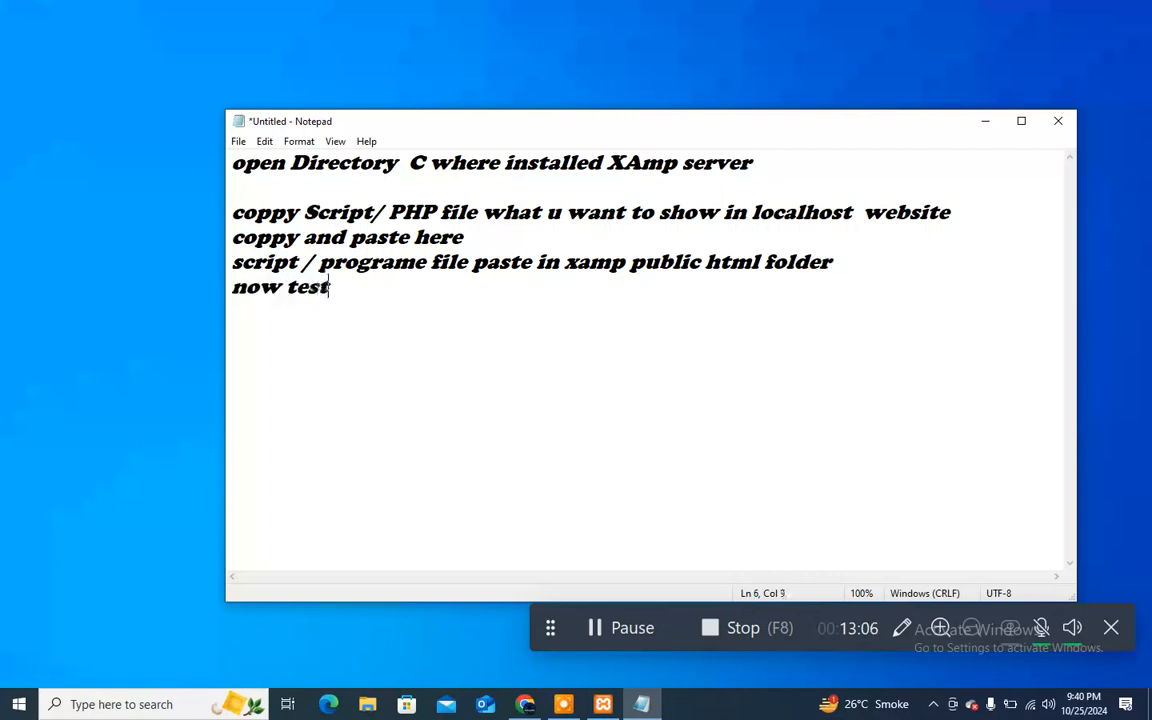
text( in chrome )
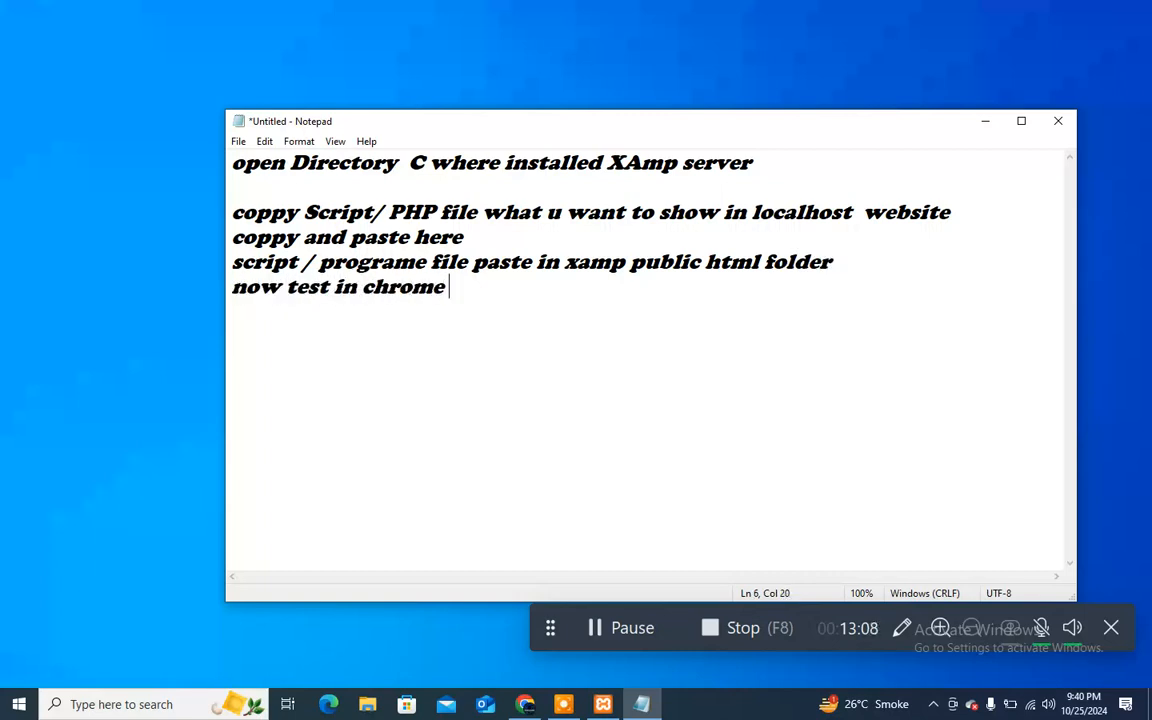
text(brow)
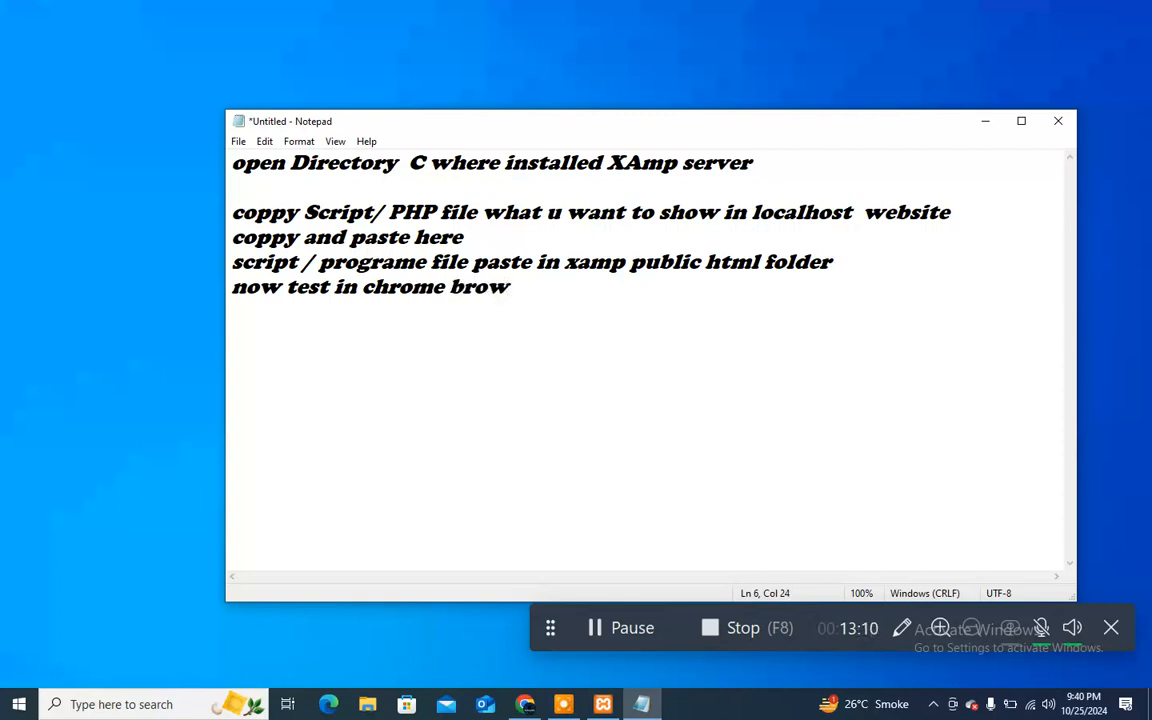
text(ser)
Switch to Chrome and load localhost in place of the YouTube Studio page
click(525, 704)
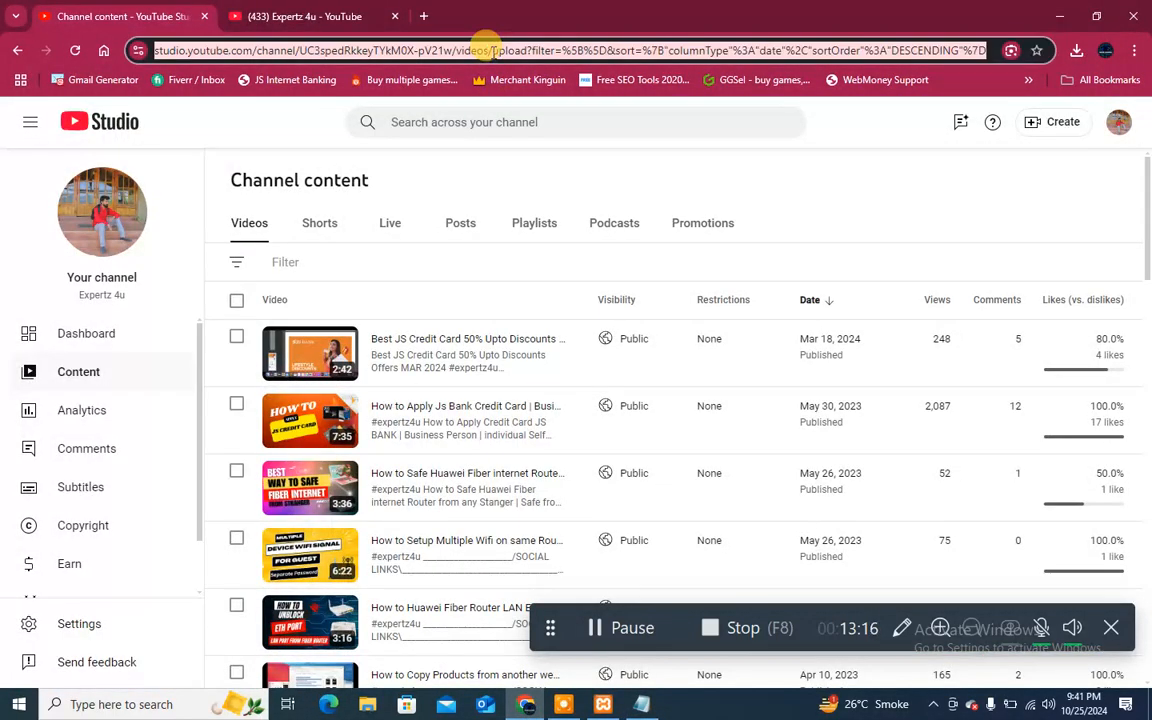
click(493, 50)
text(local)
key(Right)
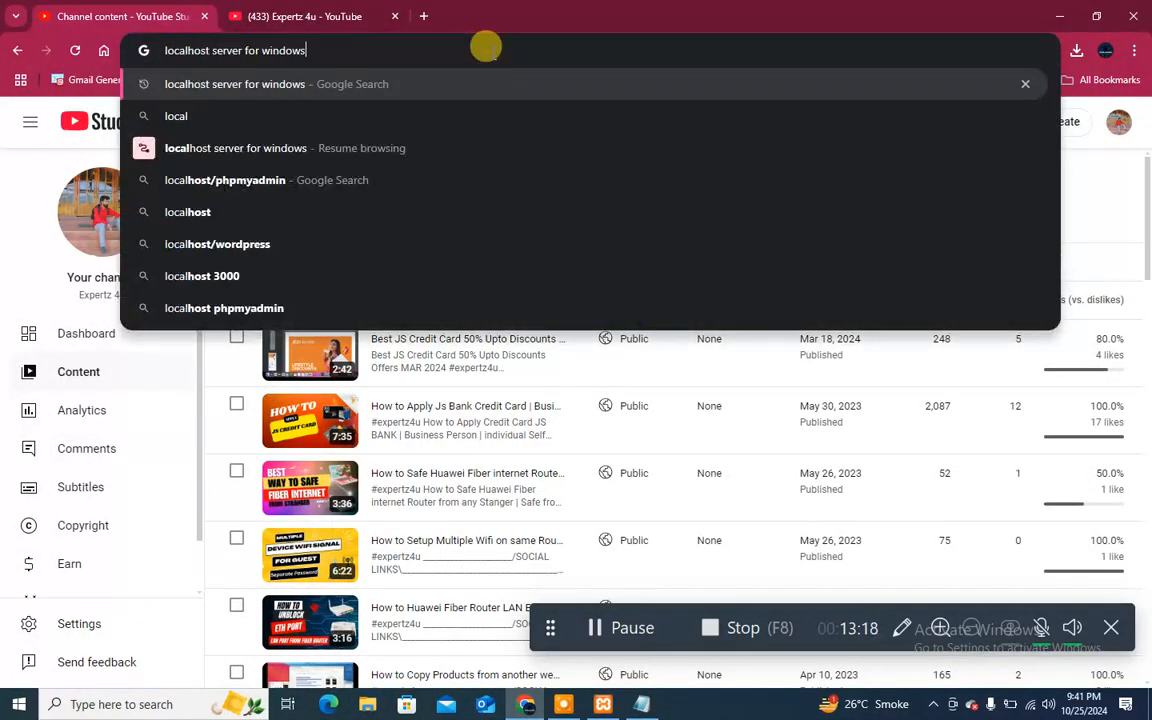
key(BackSpace)
key(BackSpace)
key(BackSpace)
key(BackSpace)
key(BackSpace)
key(BackSpace)
key(BackSpace)
key(BackSpace)
key(BackSpace)
key(BackSpace)
key(BackSpace)
key(BackSpace)
key(BackSpace)
key(BackSpace)
key(BackSpace)
key(BackSpace)
key(BackSpace)
key(BackSpace)
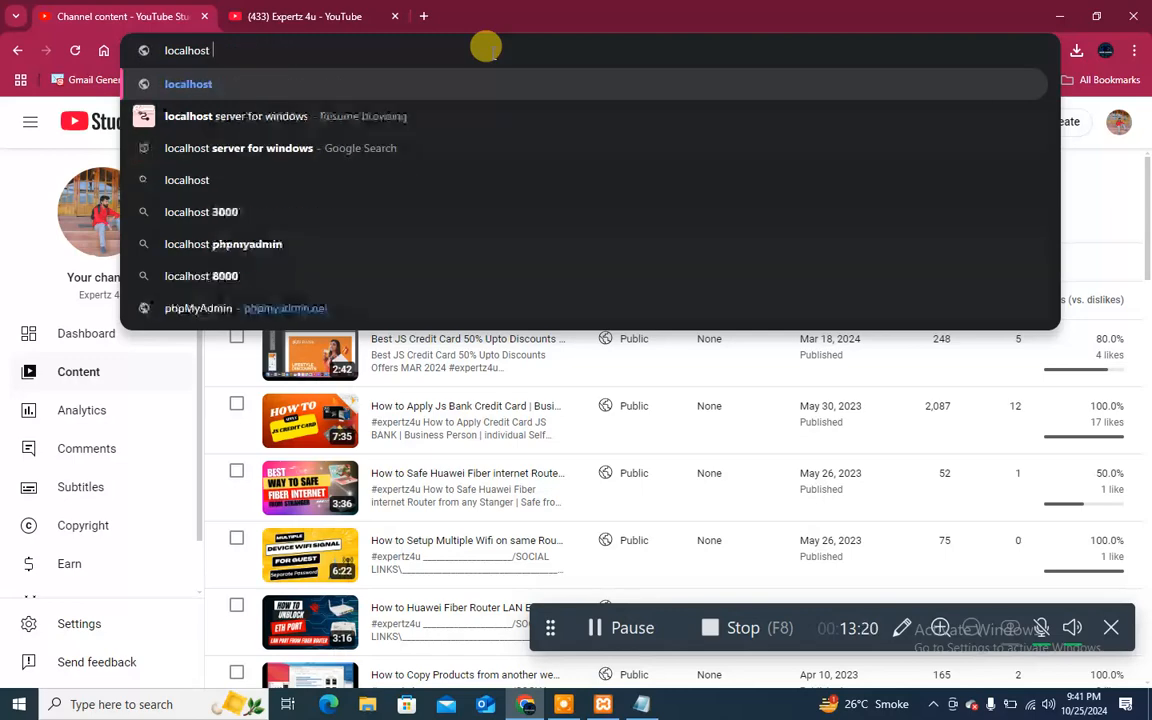
key(BackSpace)
key(Return)
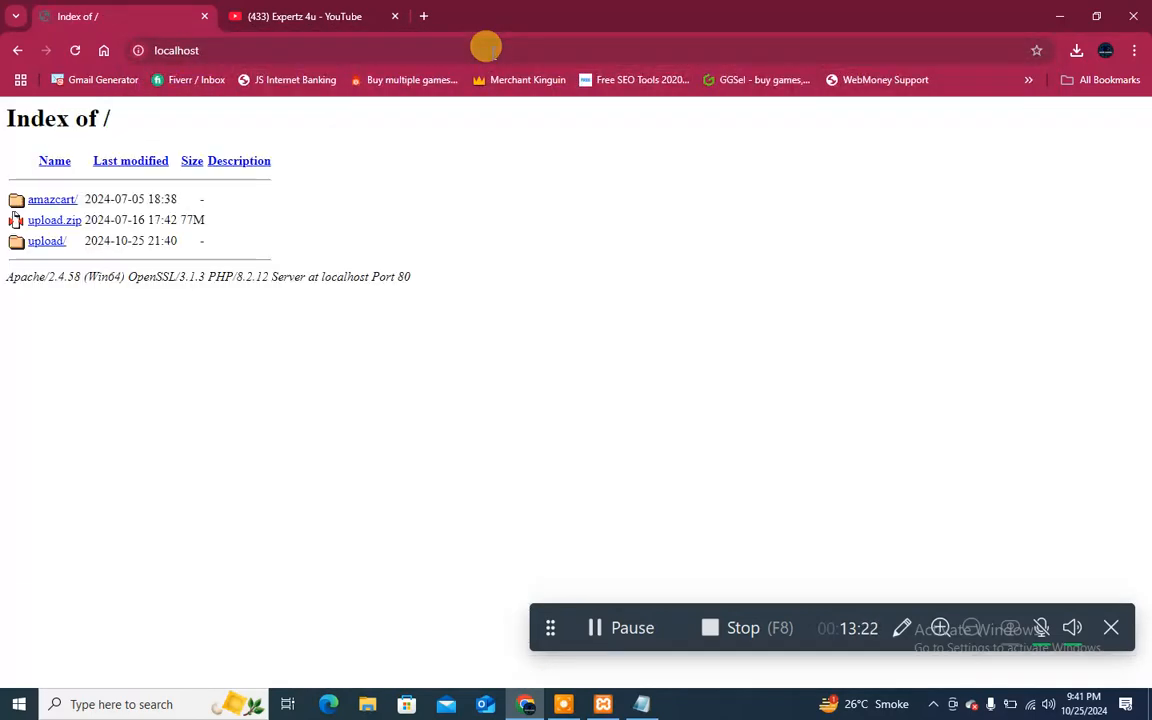
Open the amazcart site from the localhost index by loading localhost/amazcart
click(38, 199)
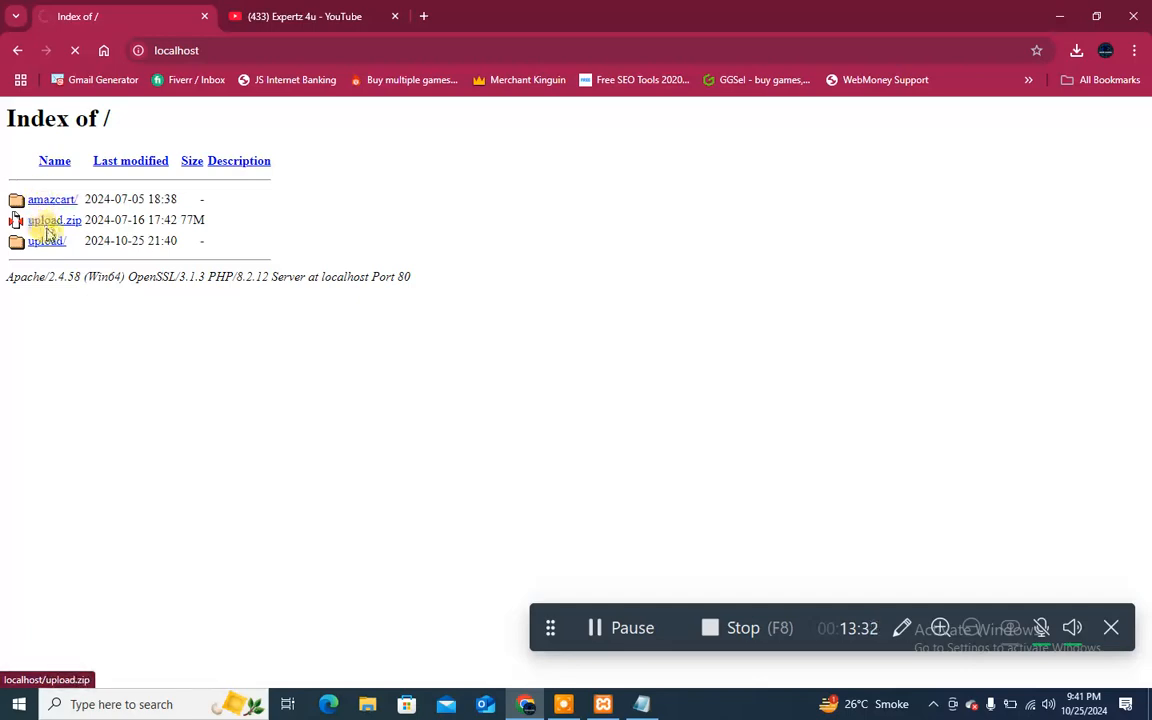
click(257, 50)
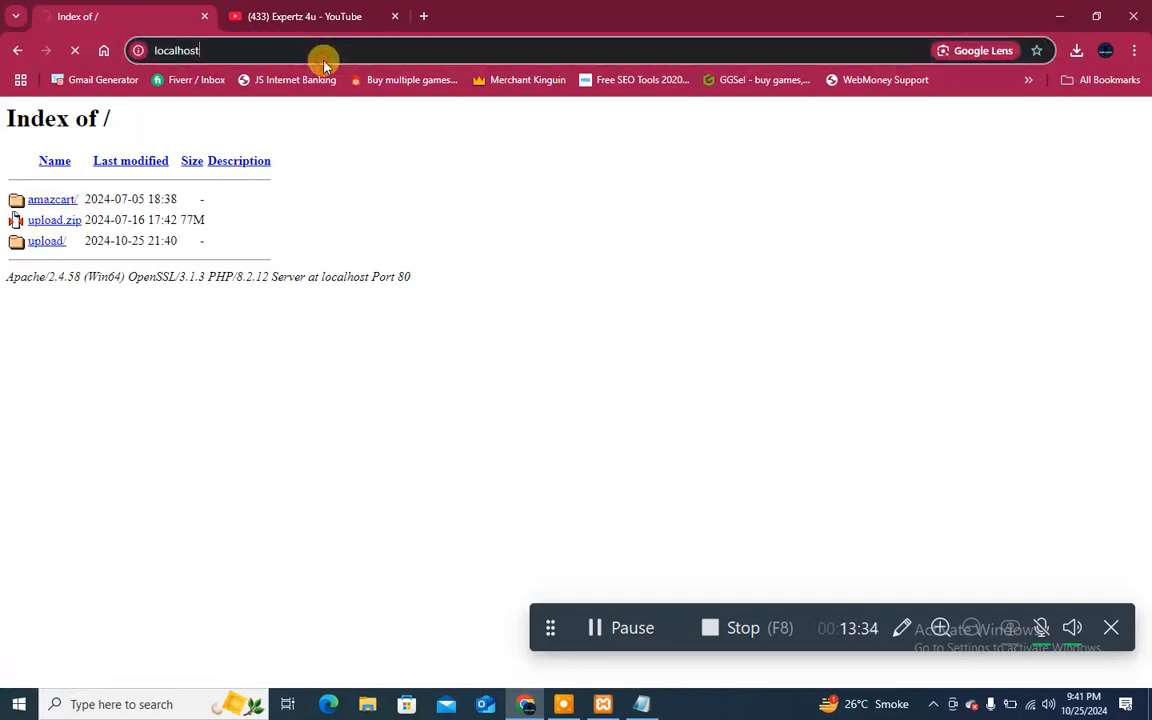
text(/a)
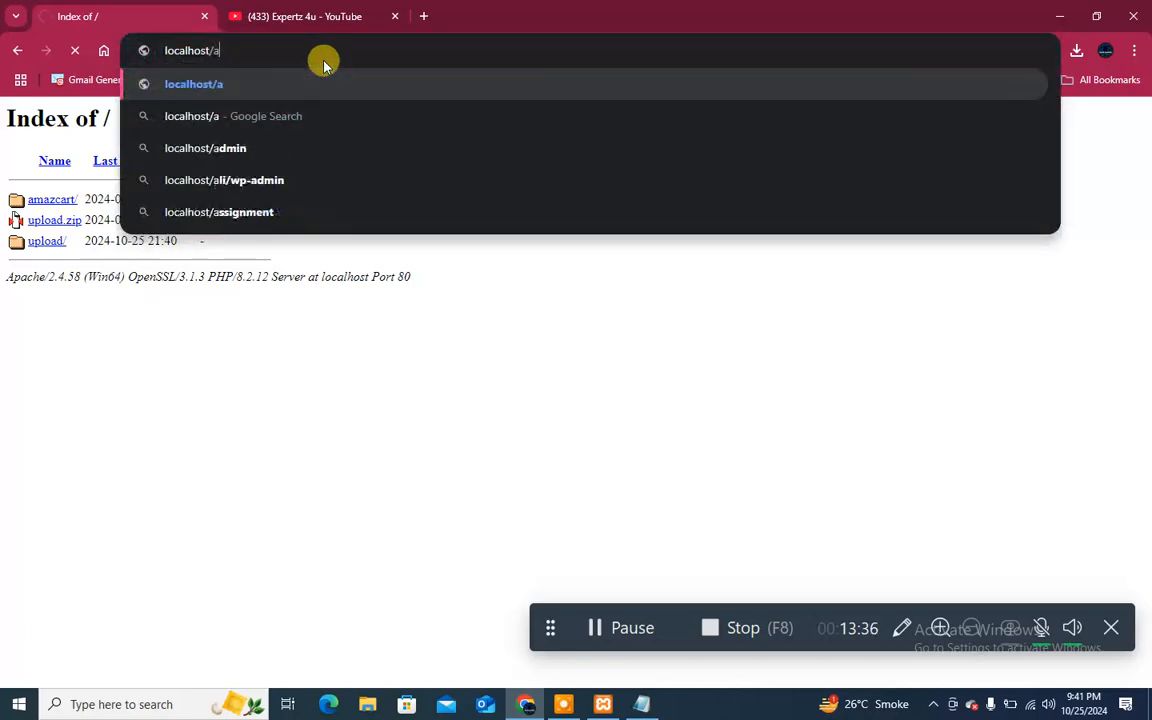
text(mazcar)
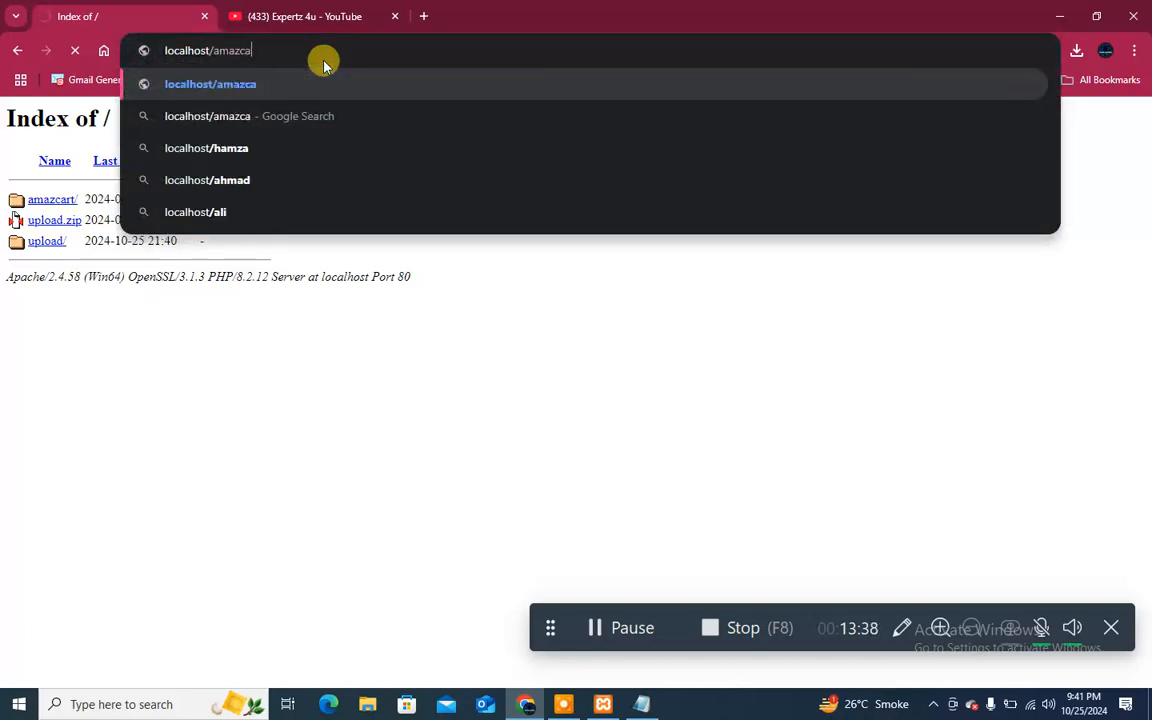
text(t)
key(Return)
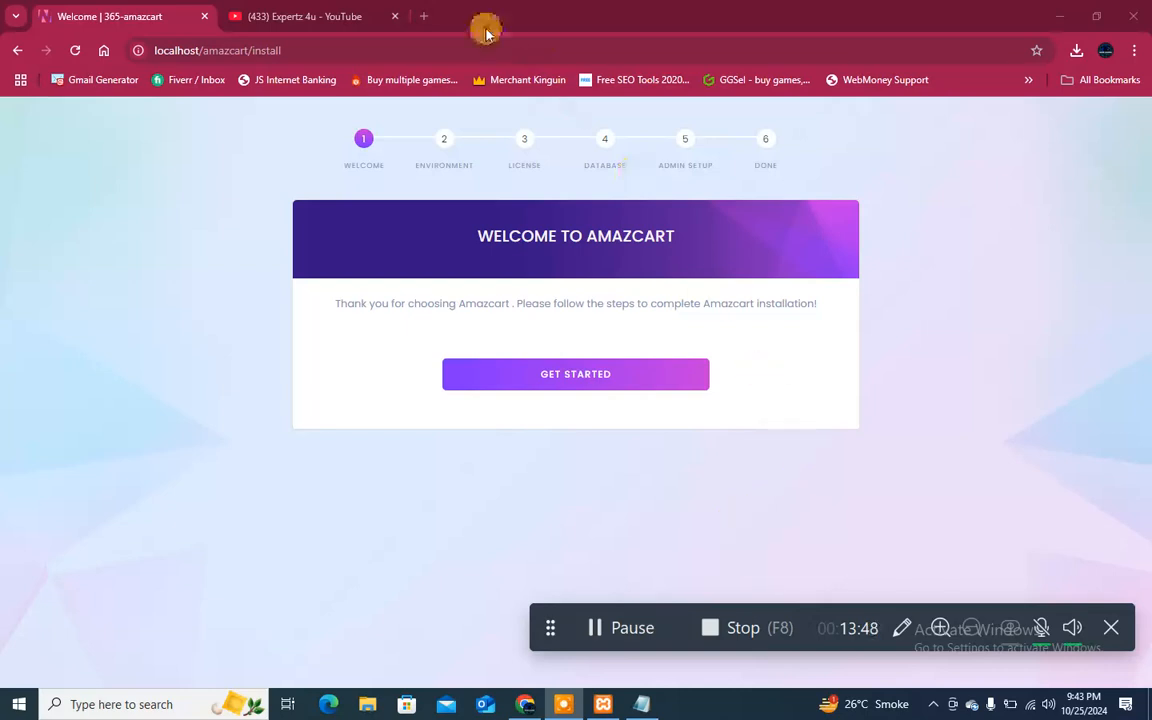
drag(150, 50, 300, 50)
click(615, 215)
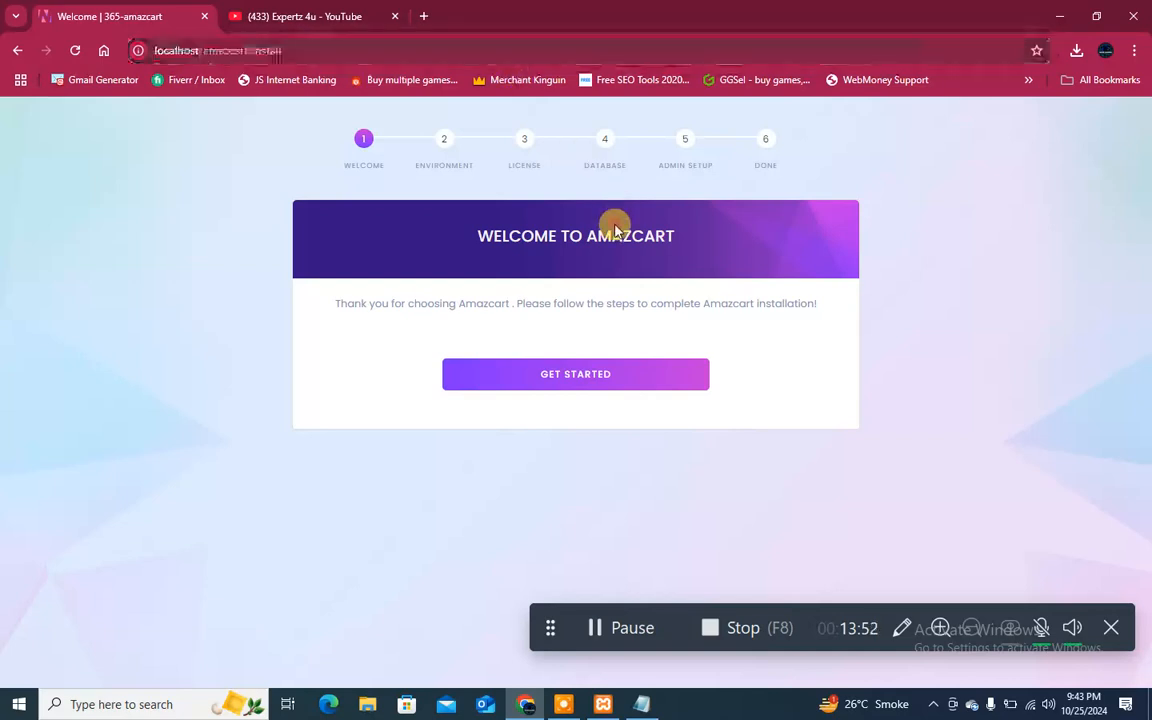